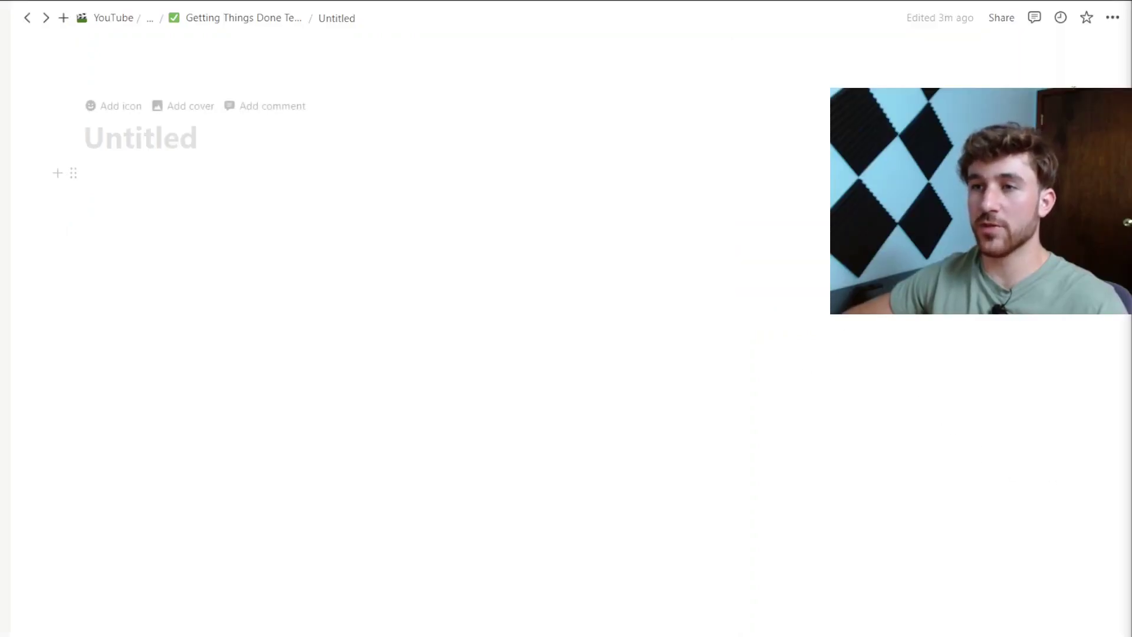
# Make the page full width, title it 'Getting Things Done' with ✅, and add a 'Brain Dump' callout.
pyautogui.click(1112, 18)
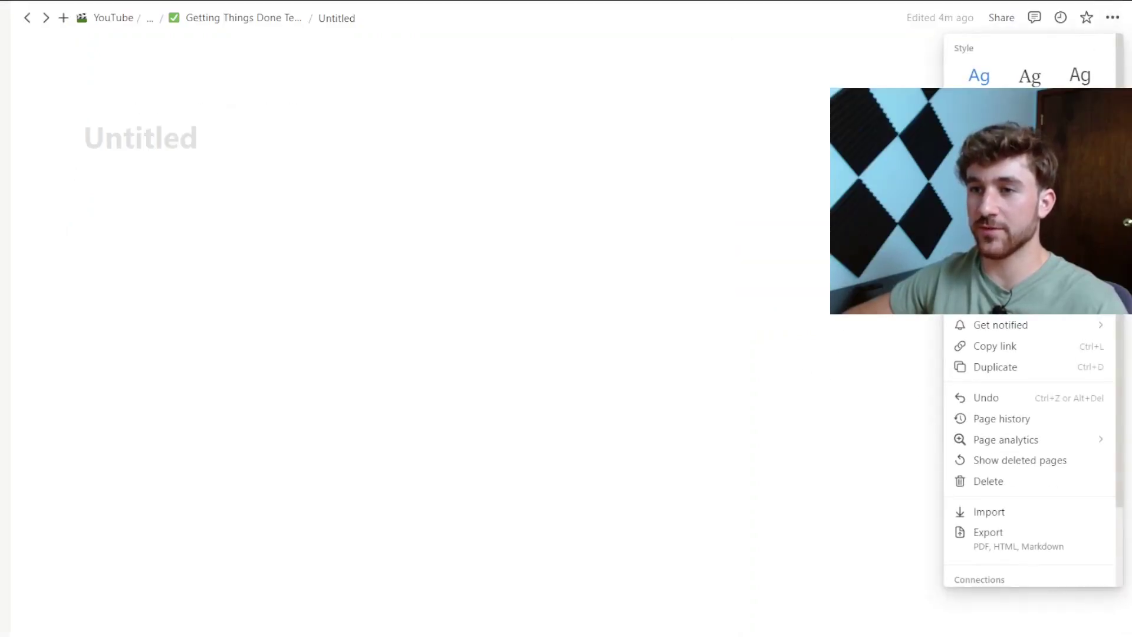
pyautogui.click(1097, 265)
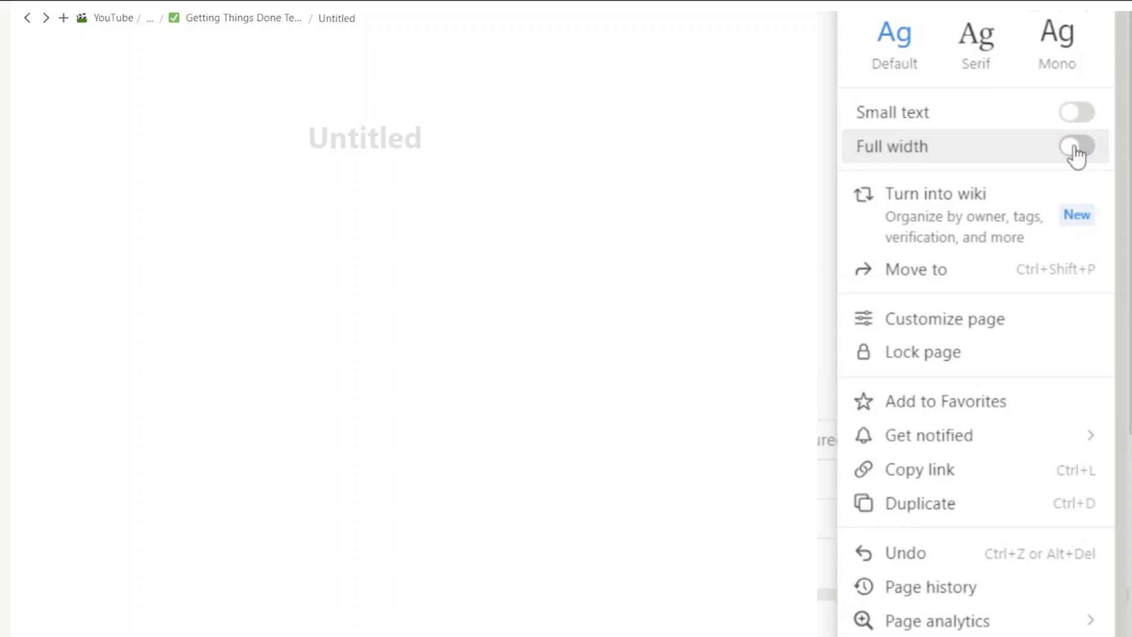
pyautogui.click(1076, 148)
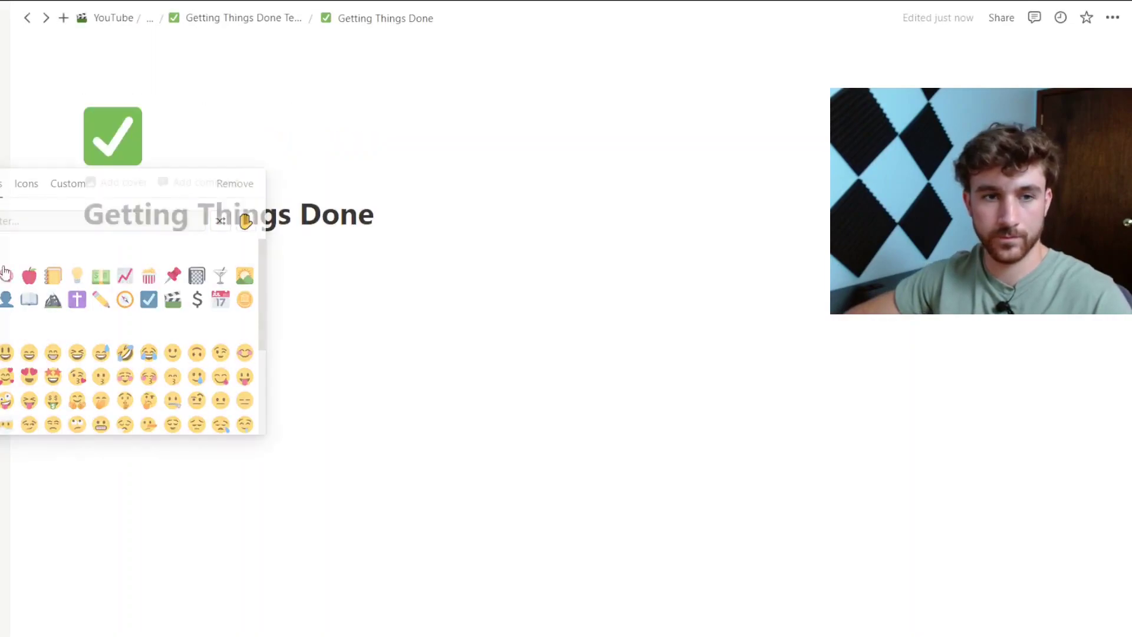
pyautogui.write('/ca')
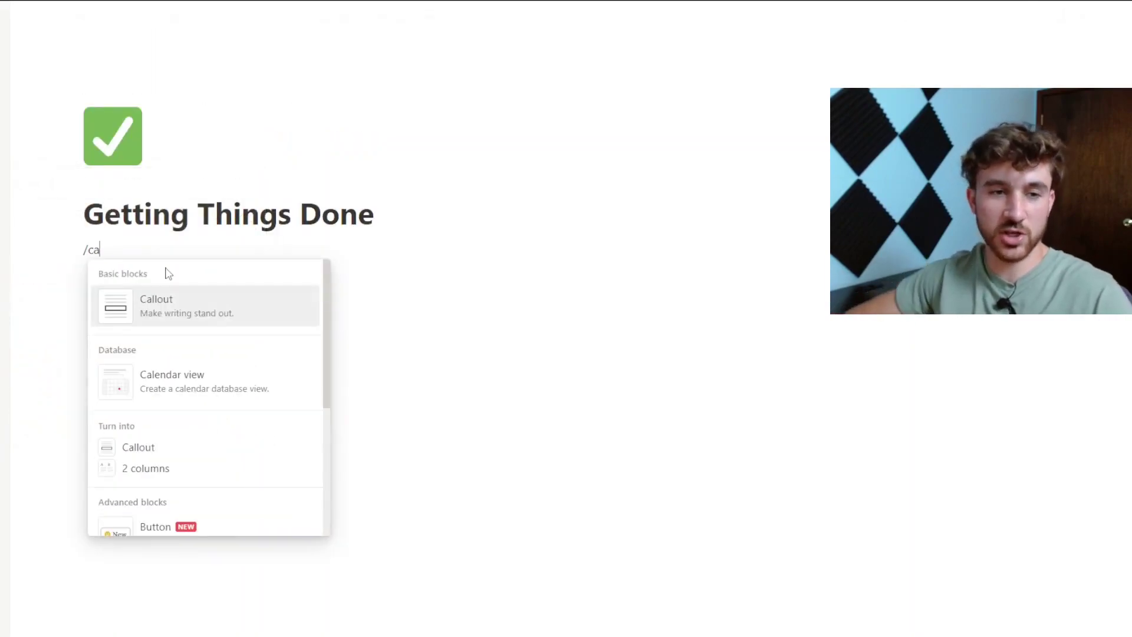
pyautogui.click(177, 304)
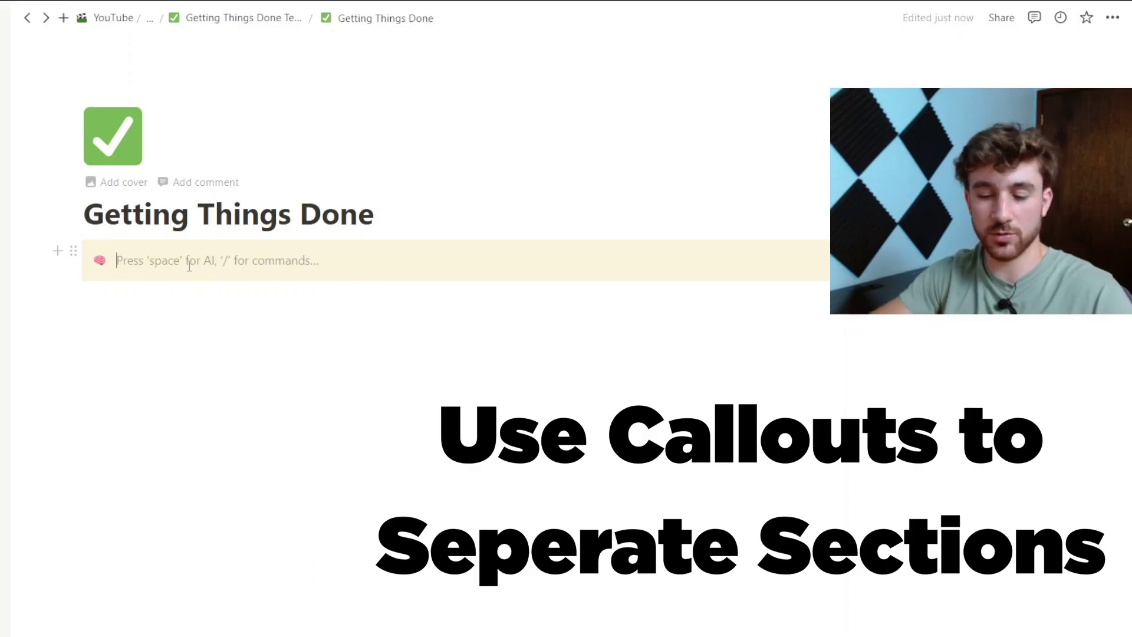
pyautogui.write('Brain Dump')
# Insert an inline database below the callout and rename its Name column to 'Tasks'.
pyautogui.click(188, 297)
pyautogui.write('/')
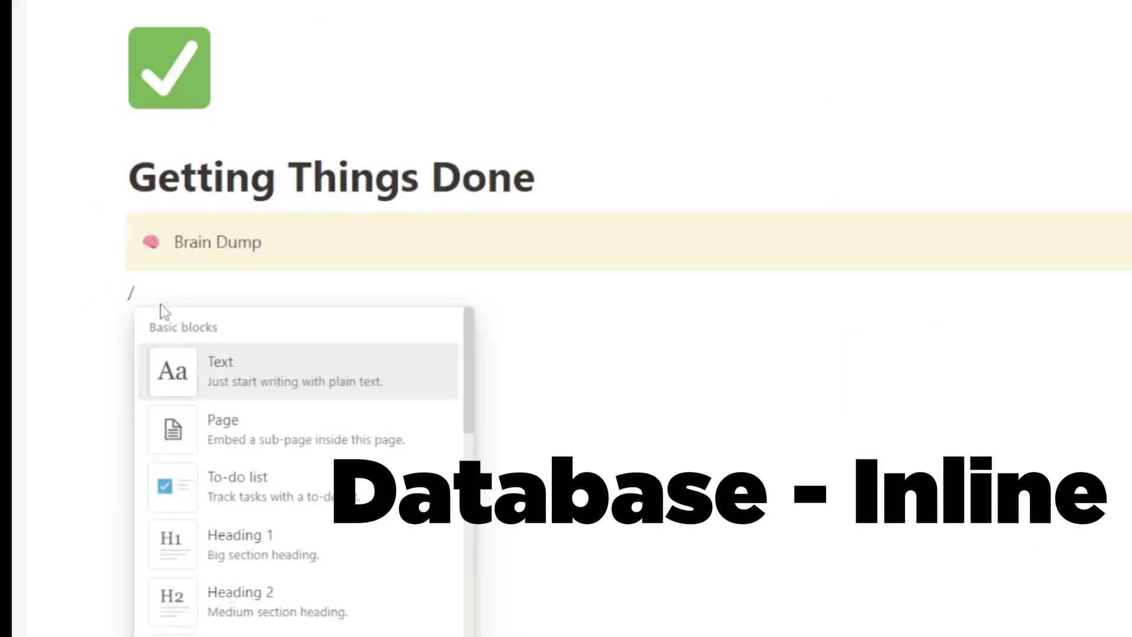
pyautogui.write('data')
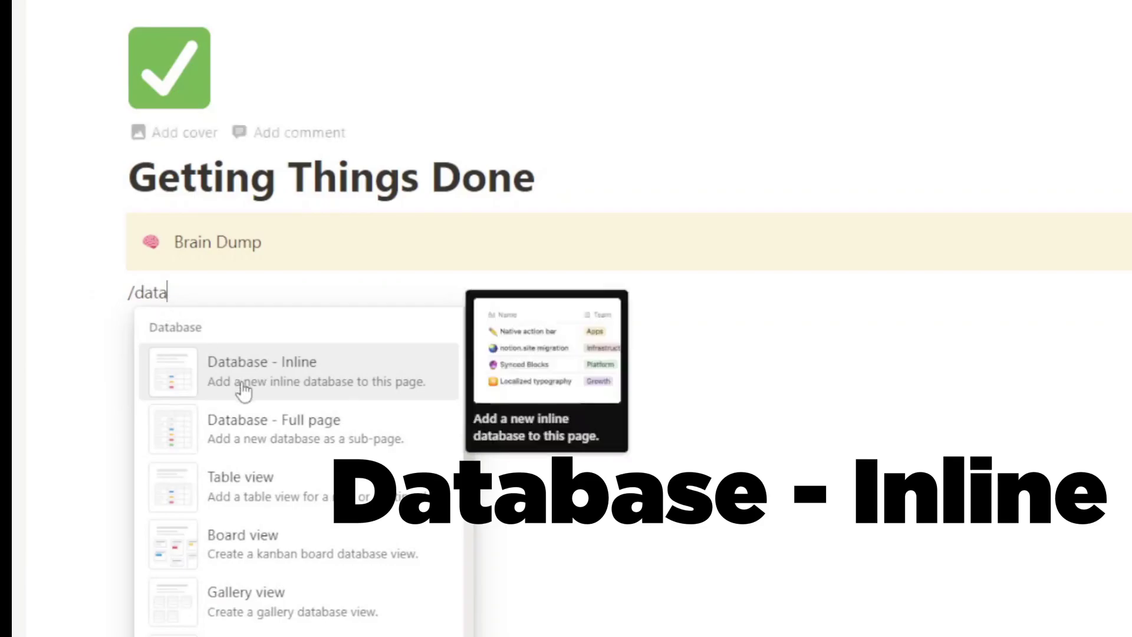
pyautogui.click(262, 371)
pyautogui.click(126, 353)
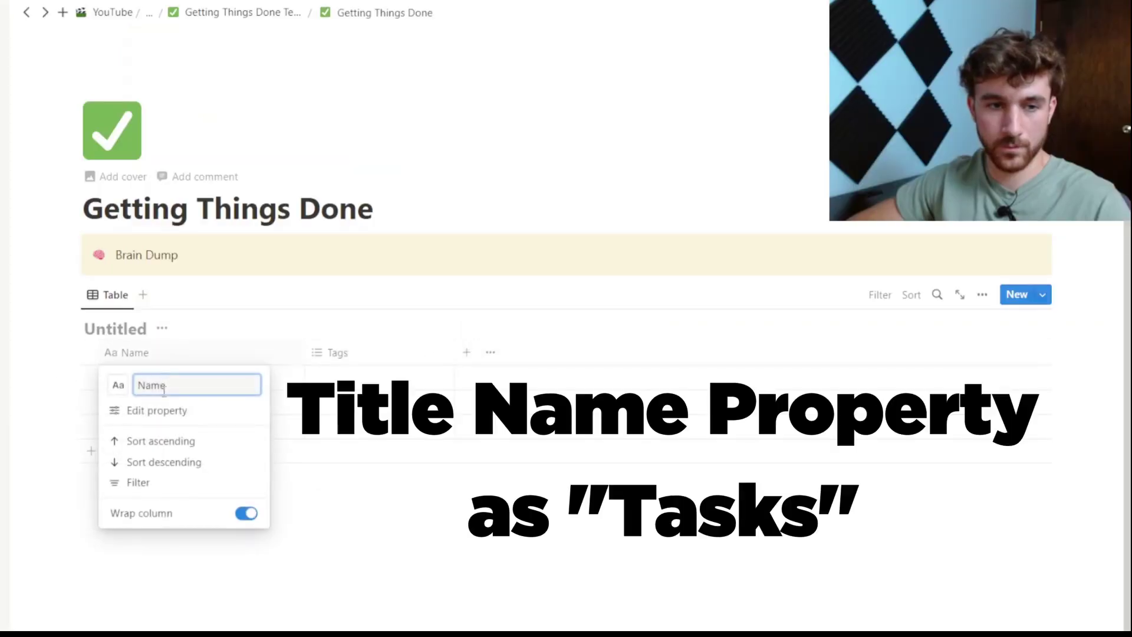
pyautogui.doubleClick(164, 386)
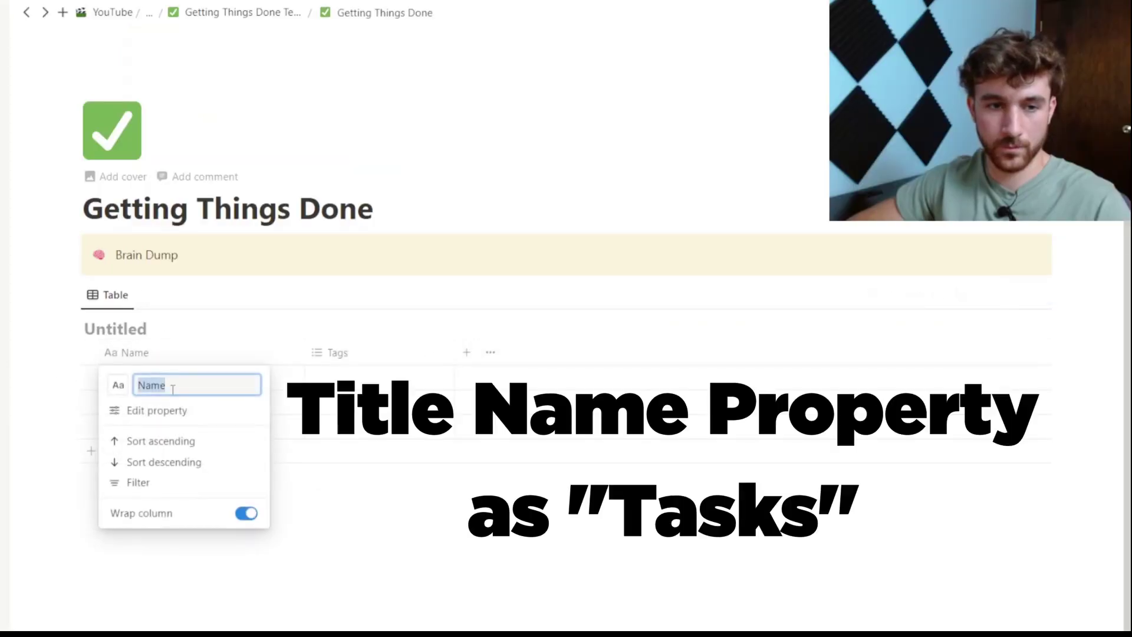
pyautogui.write('Tasks')
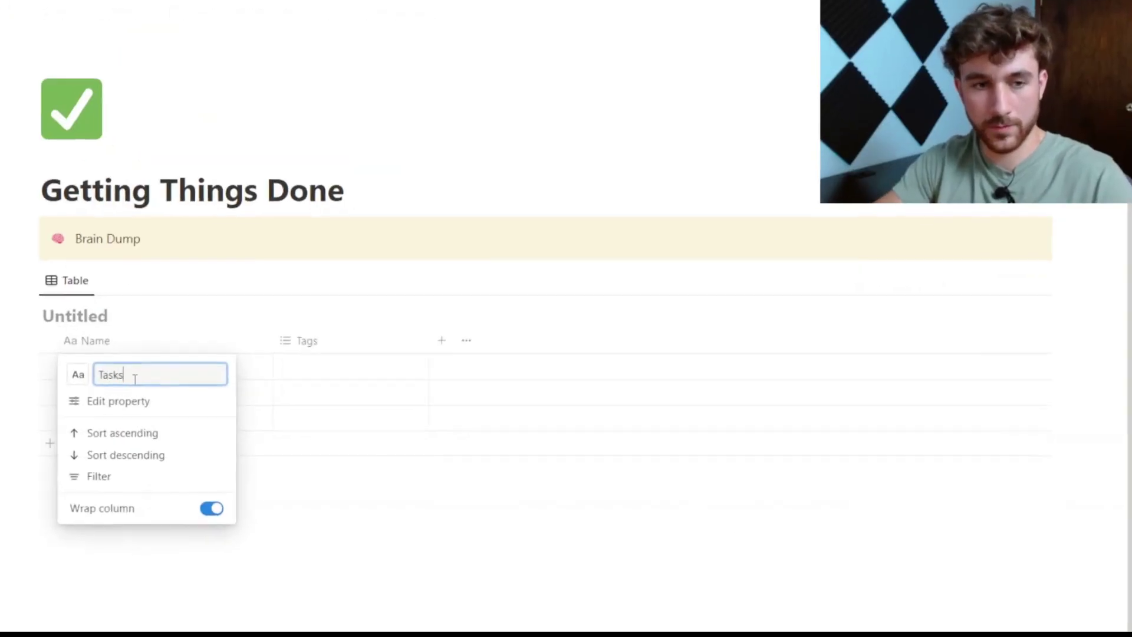
pyautogui.press('Return')
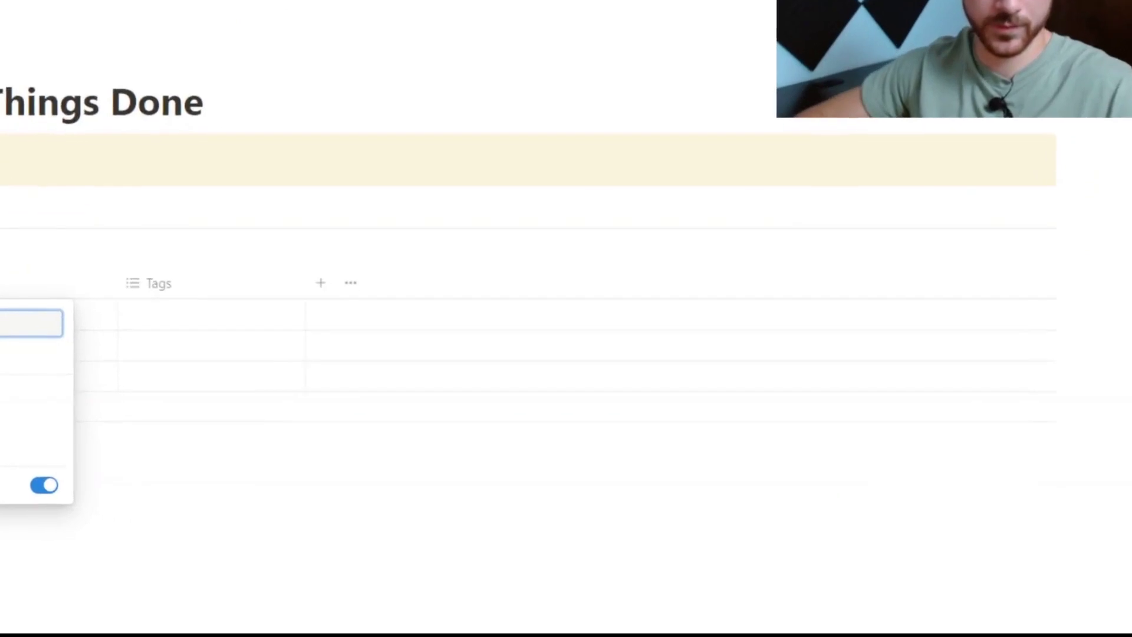
# Add a 'Category' select property with options School, Work, YouTube and Personal.
pyautogui.click(442, 340)
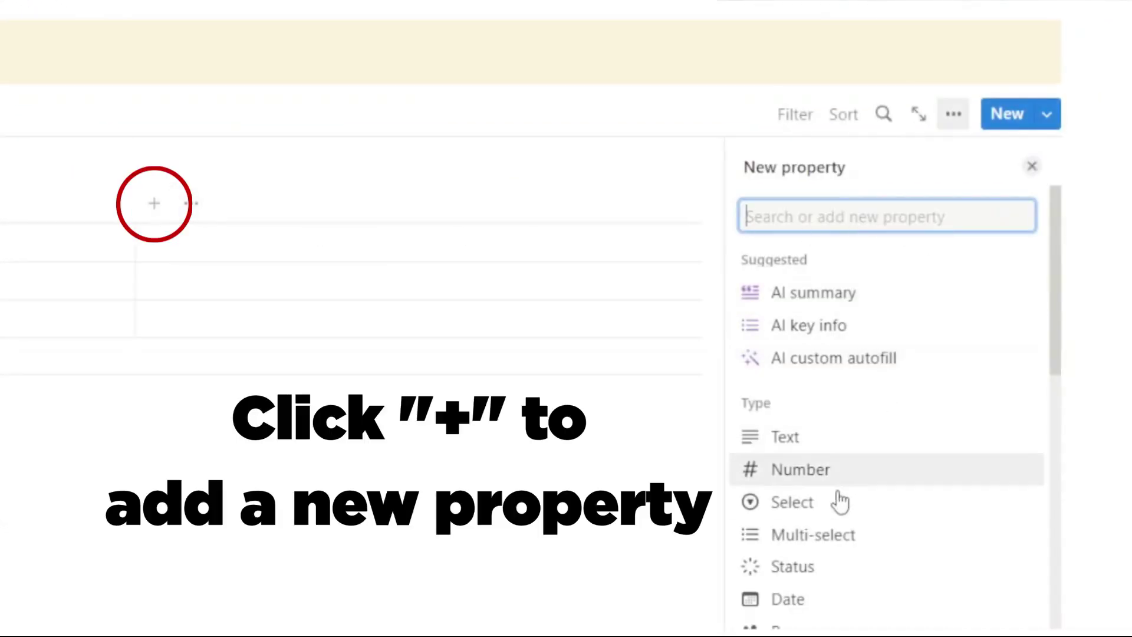
pyautogui.click(799, 505)
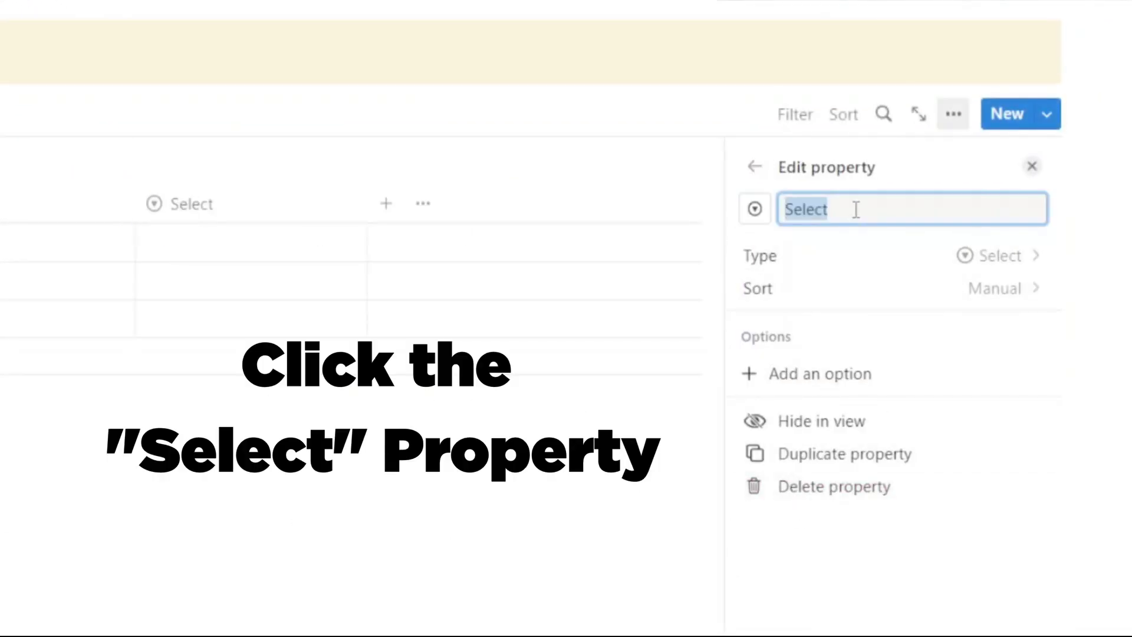
pyautogui.write('Category')
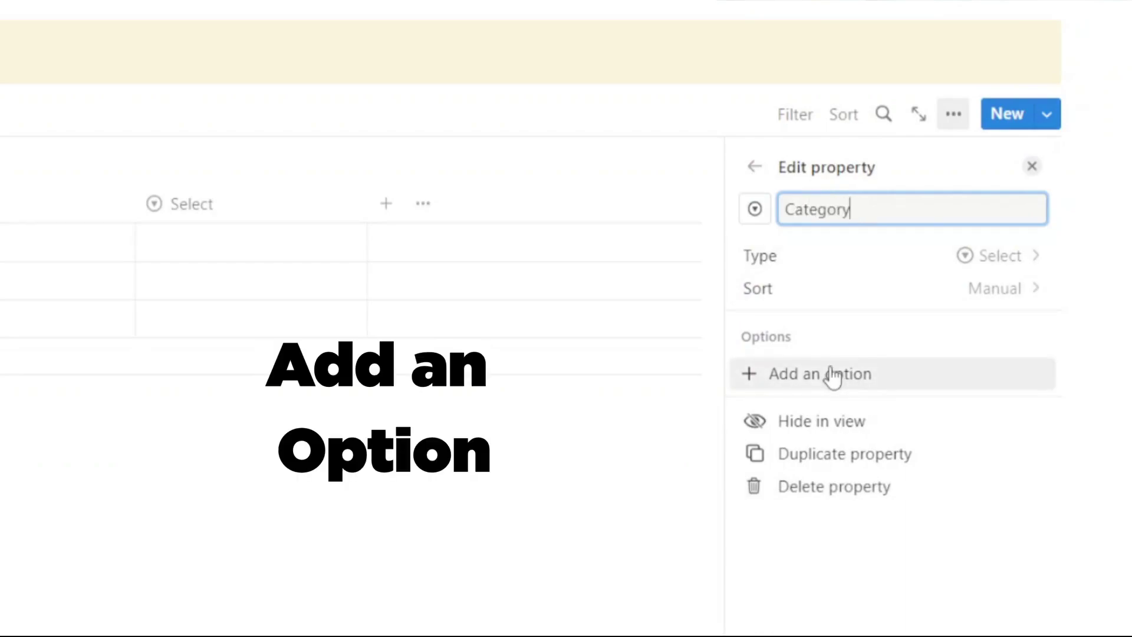
pyautogui.click(820, 374)
pyautogui.write('School')
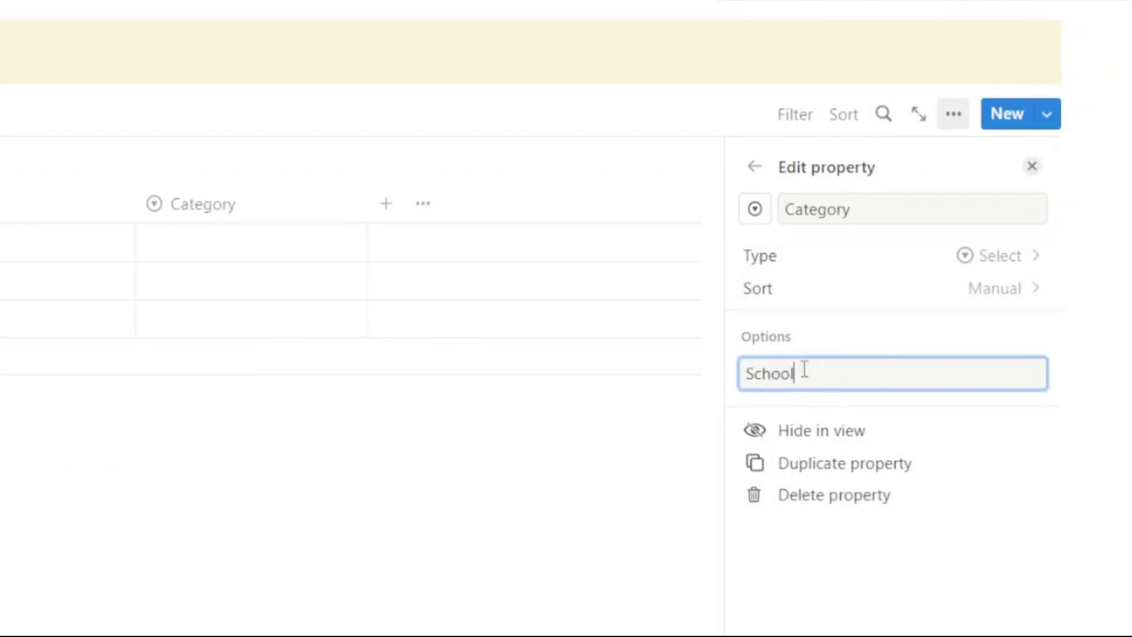
pyautogui.press('Return')
pyautogui.write('Work')
pyautogui.press('Return')
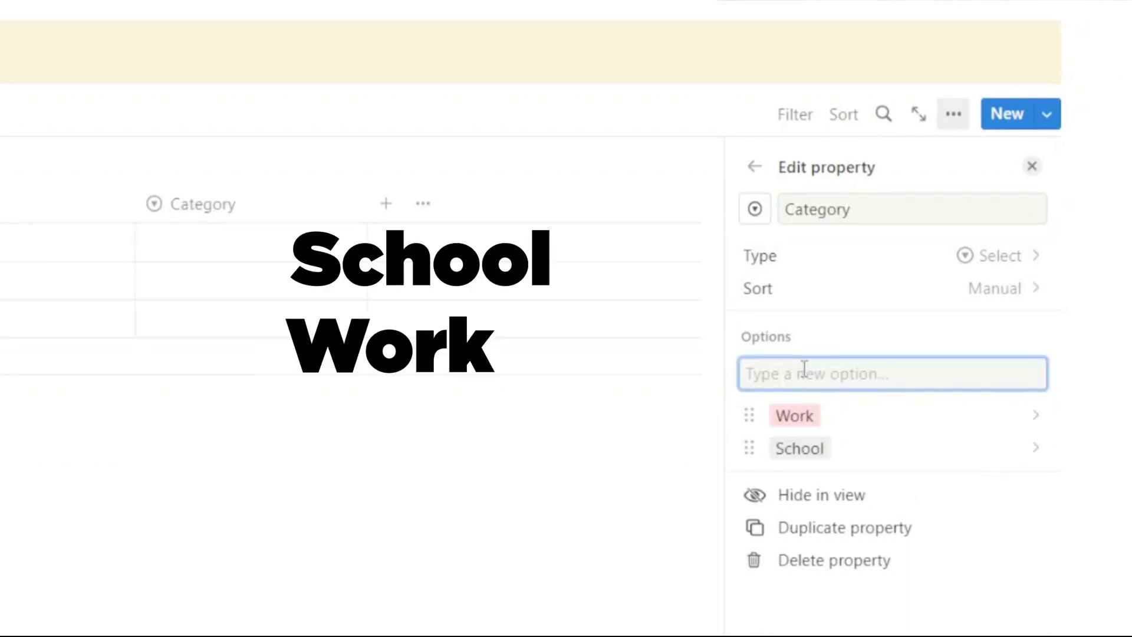
pyautogui.write('Youte')
pyautogui.press('Return')
pyautogui.write('P')
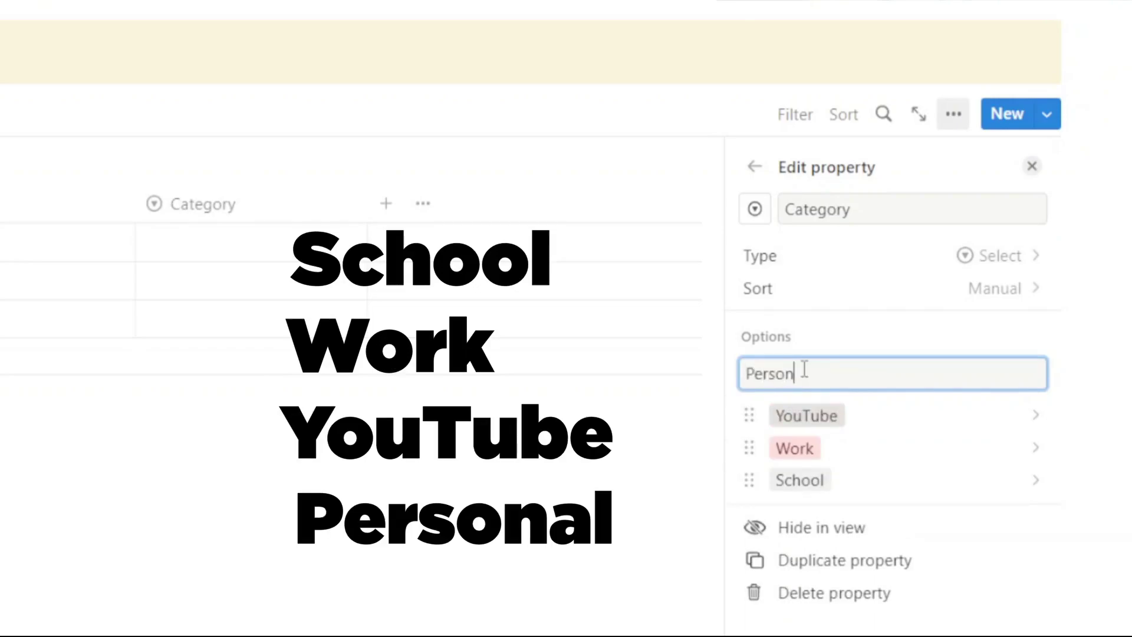
pyautogui.write('al')
pyautogui.press('Return')
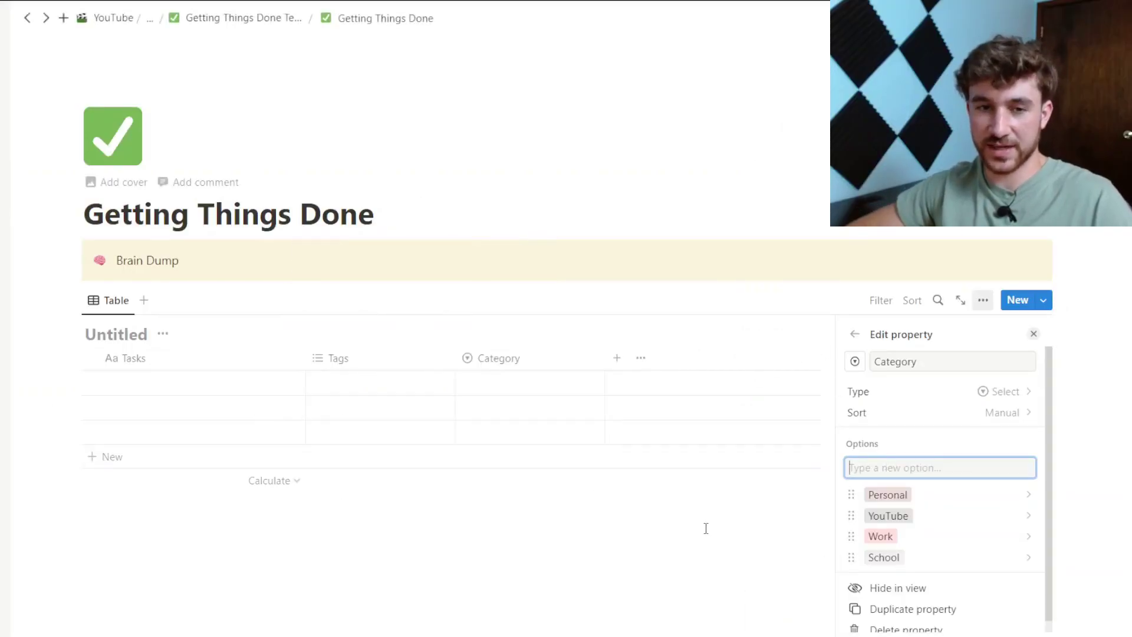
# Move the Category column before Tags, then delete the Tags property.
pyautogui.click(706, 527)
pyautogui.moveTo(500, 357); pyautogui.dragTo(390, 359)
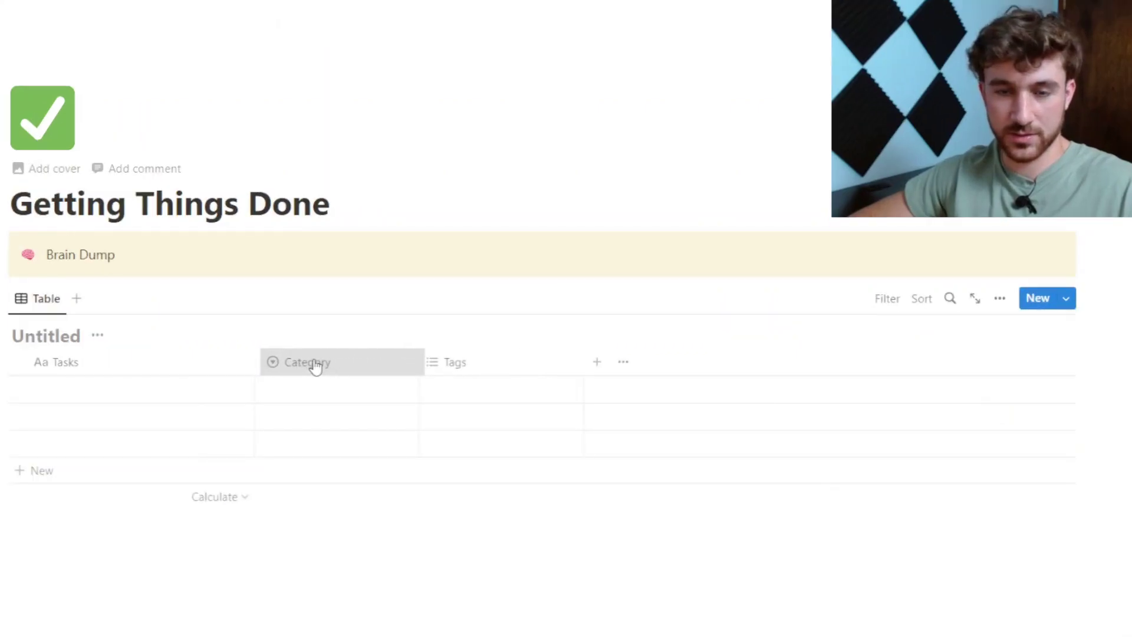
pyautogui.click(446, 361)
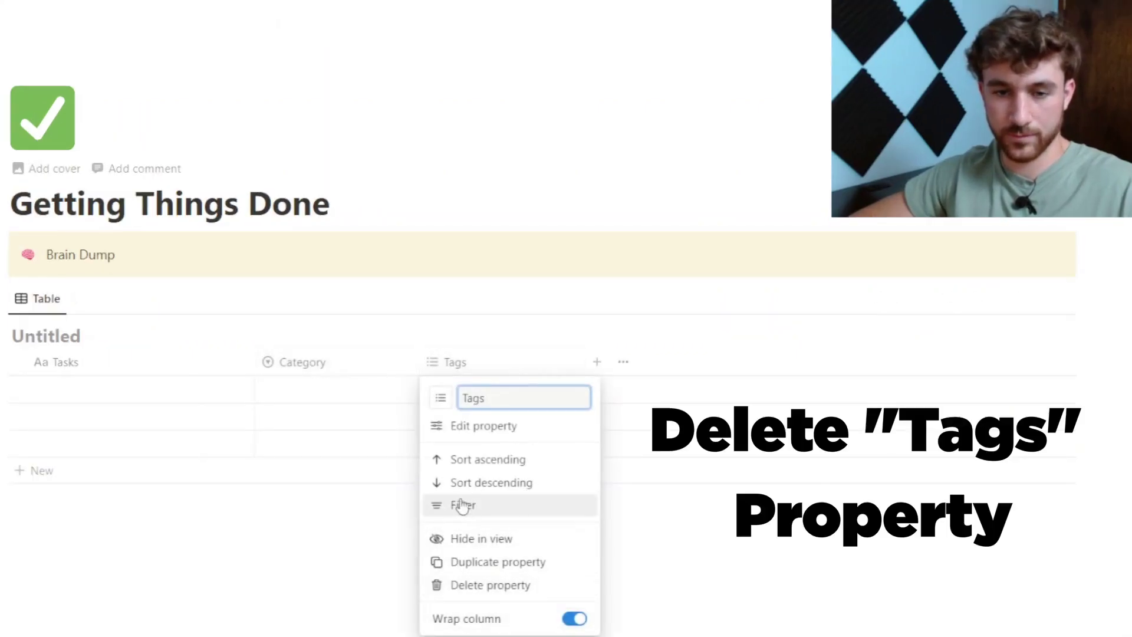
pyautogui.click(490, 585)
pyautogui.click(451, 350)
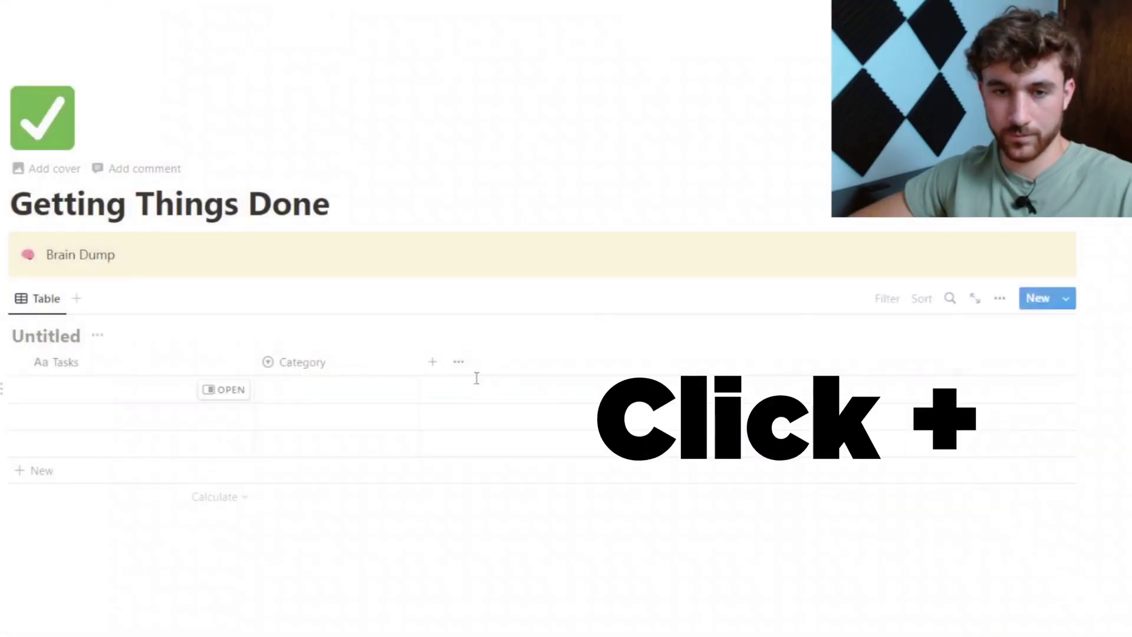
# Add a 'Due Date' date property to the table.
pyautogui.click(436, 363)
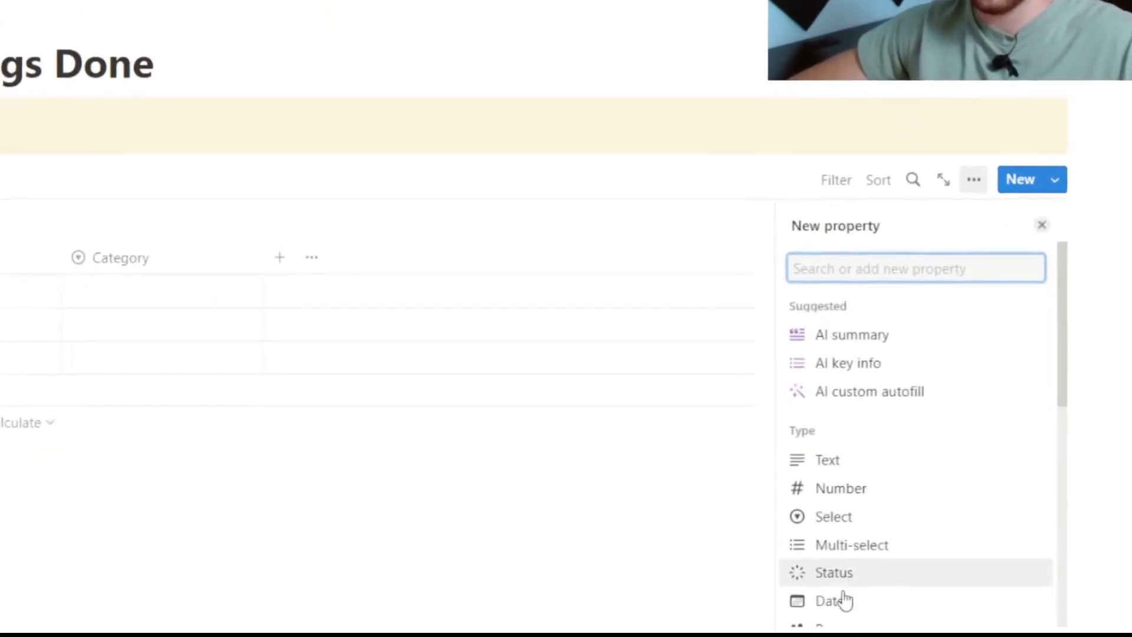
pyautogui.click(840, 601)
pyautogui.write('Due Date')
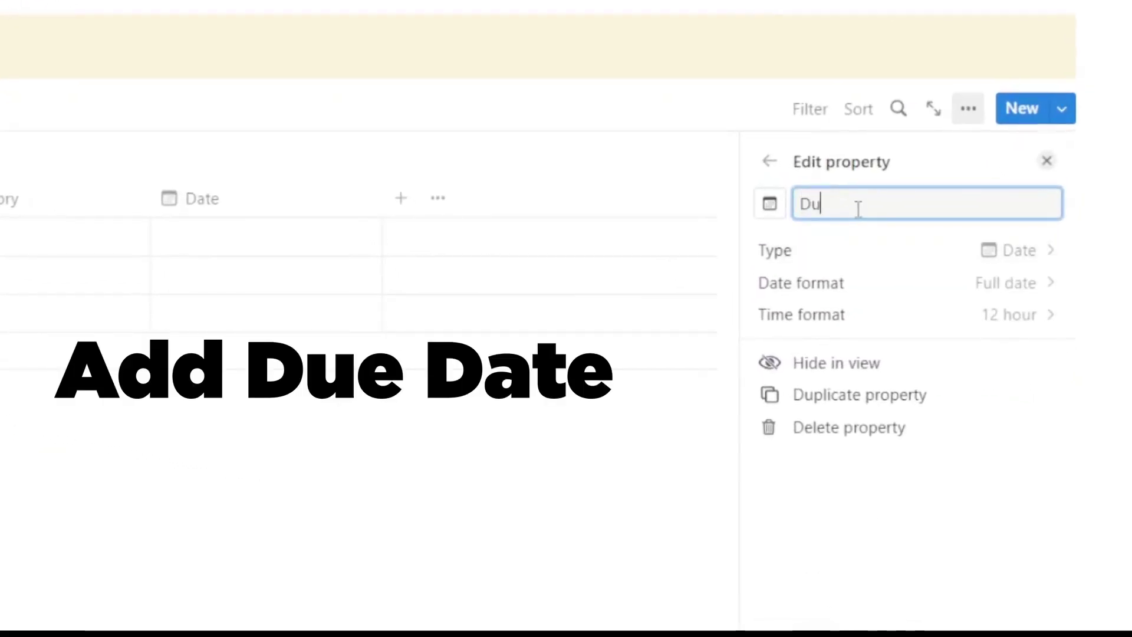
pyautogui.click(585, 446)
# Add a 'Priority' select property with options High, Medium and Low.
pyautogui.click(400, 198)
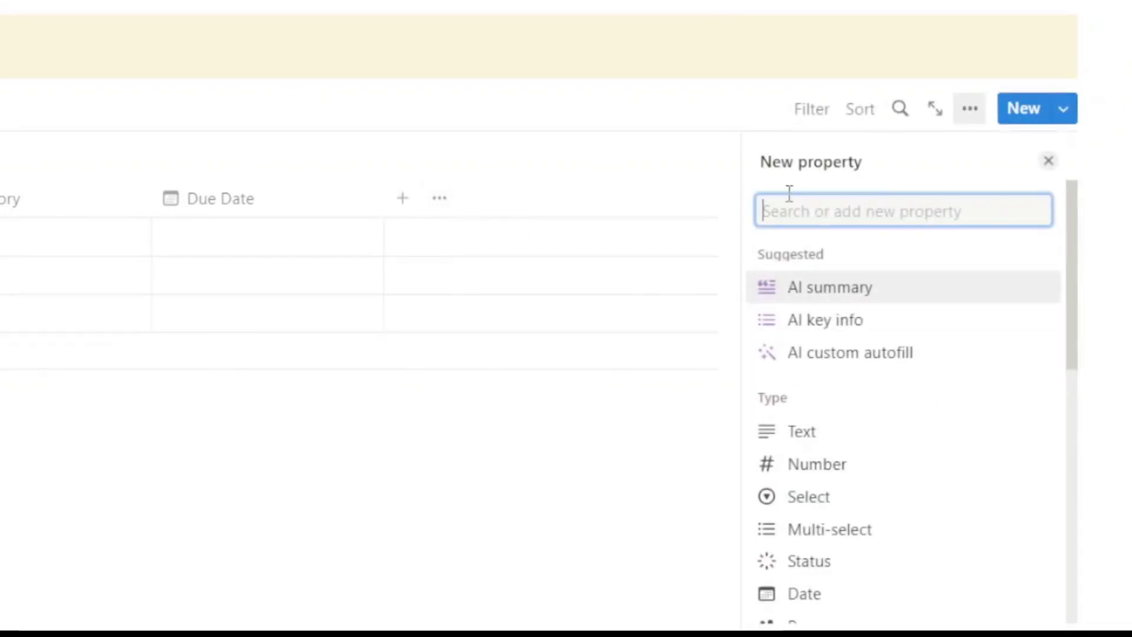
pyautogui.click(807, 497)
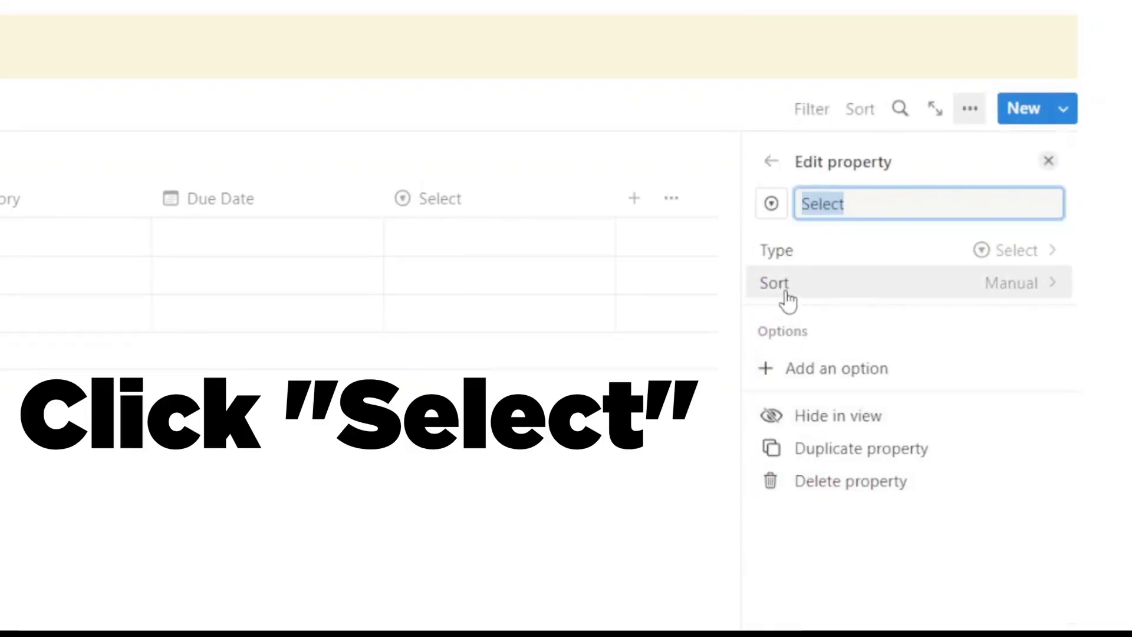
pyautogui.write('Priority')
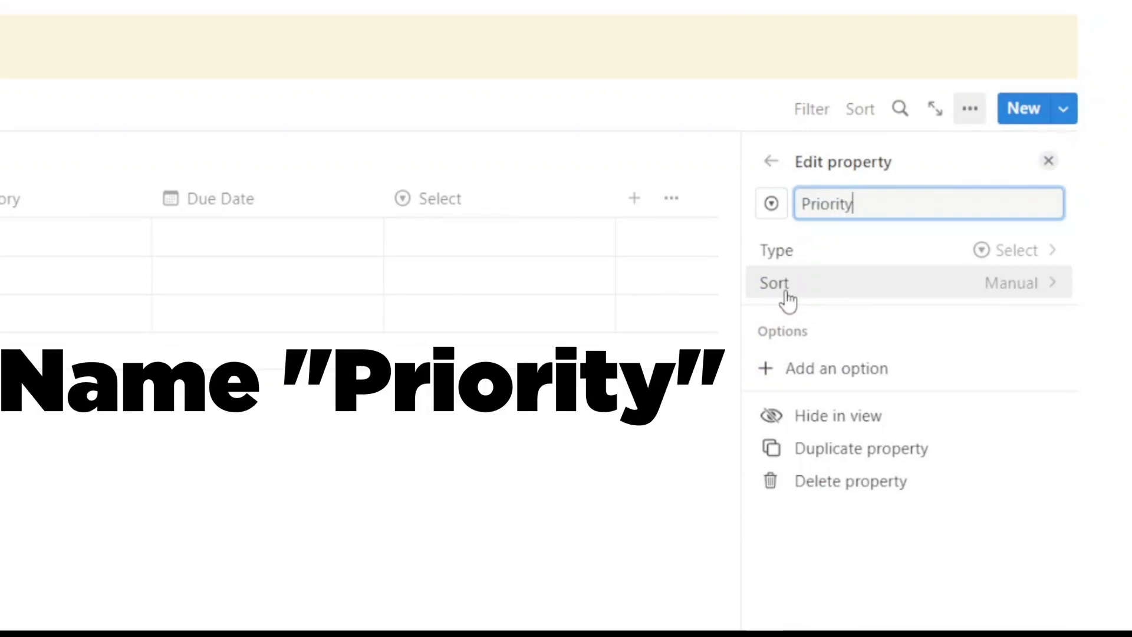
pyautogui.click(836, 369)
pyautogui.write('High')
pyautogui.press('Return')
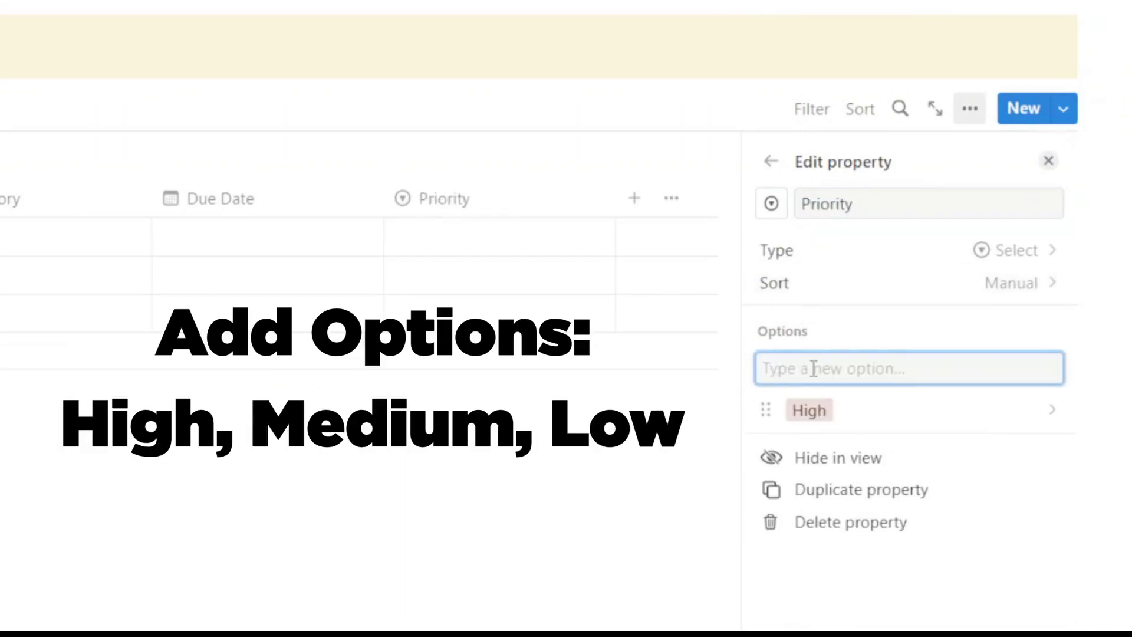
pyautogui.write('Medium')
pyautogui.press('Return')
pyautogui.write('Low')
pyautogui.press('Return')
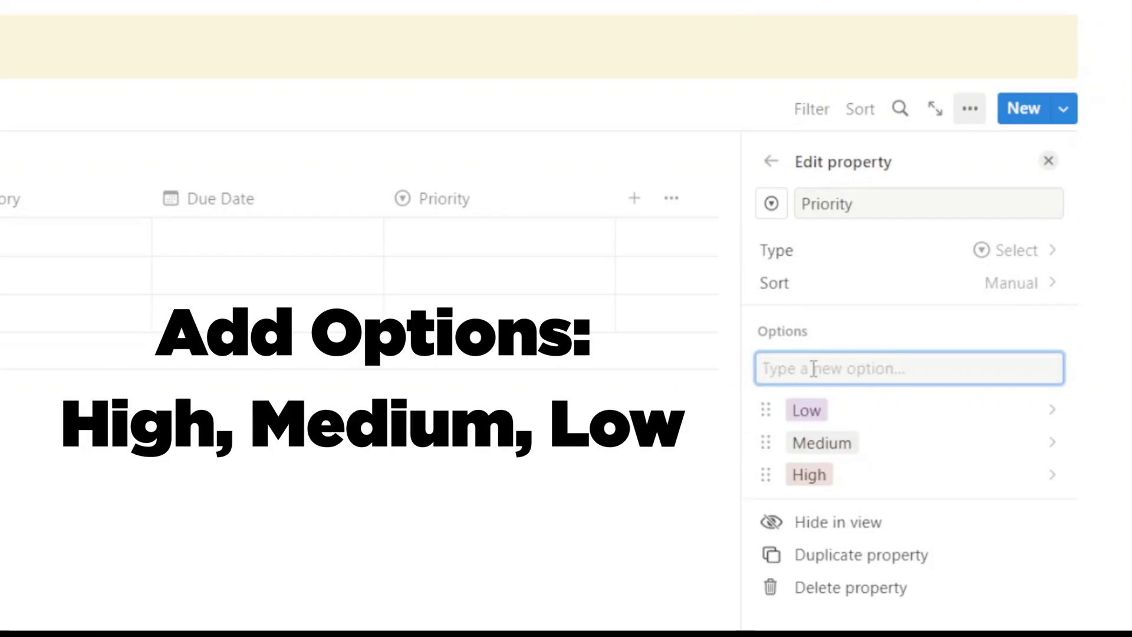
pyautogui.press('Escape')
# Add a checkbox property named 'Captured'.
pyautogui.click(634, 198)
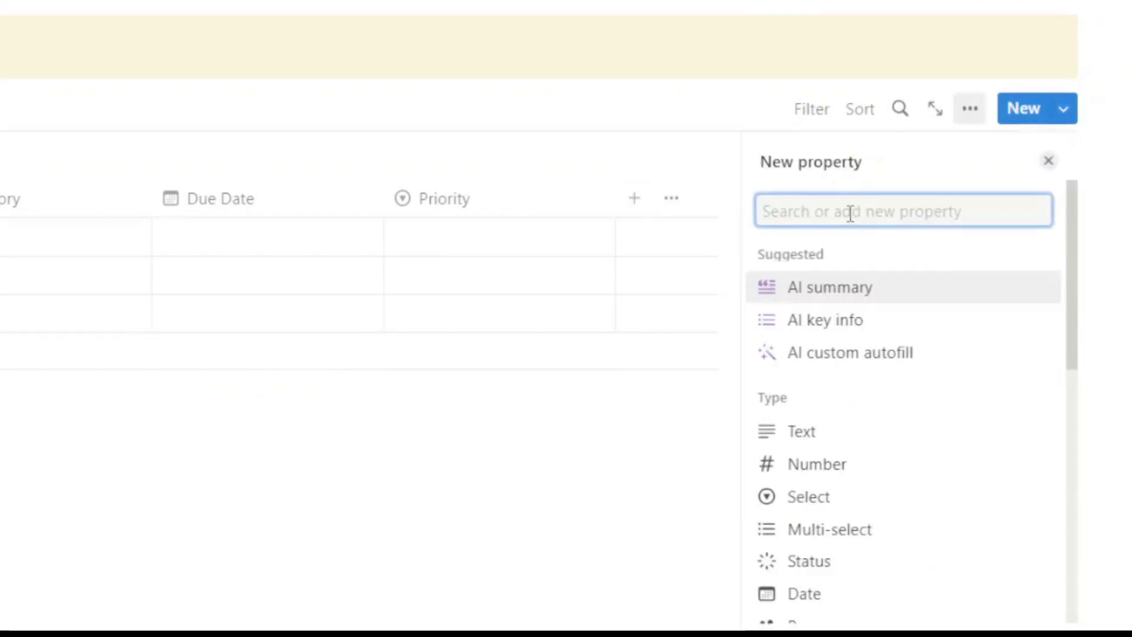
pyautogui.scroll(-5, 872, 459)
pyautogui.scroll(-3, 947, 389)
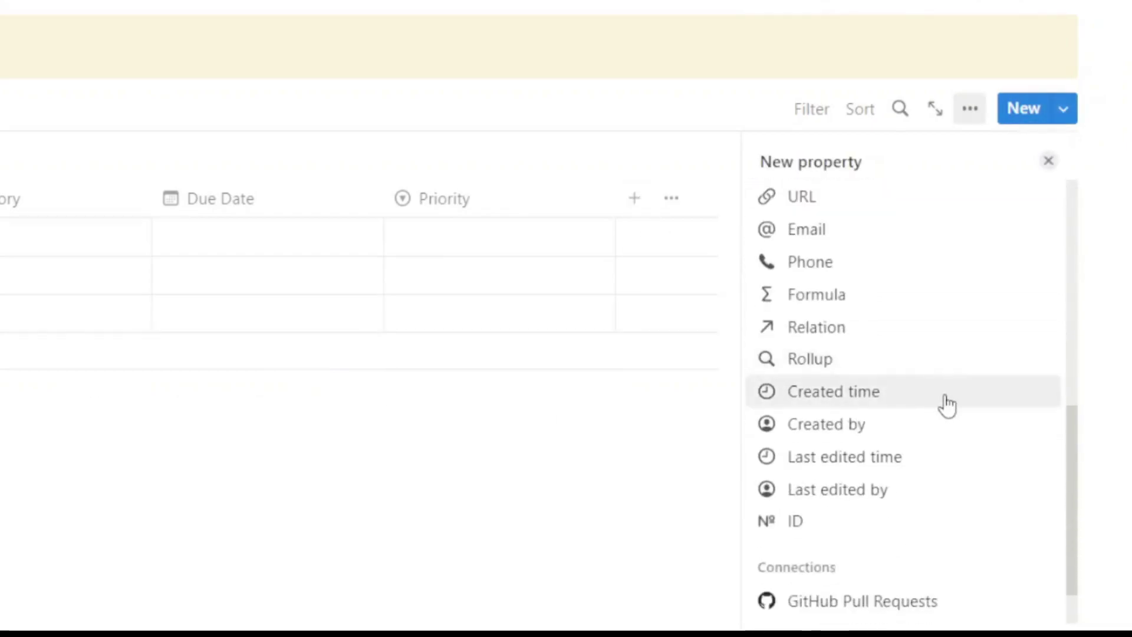
pyautogui.scroll(2, 867, 354)
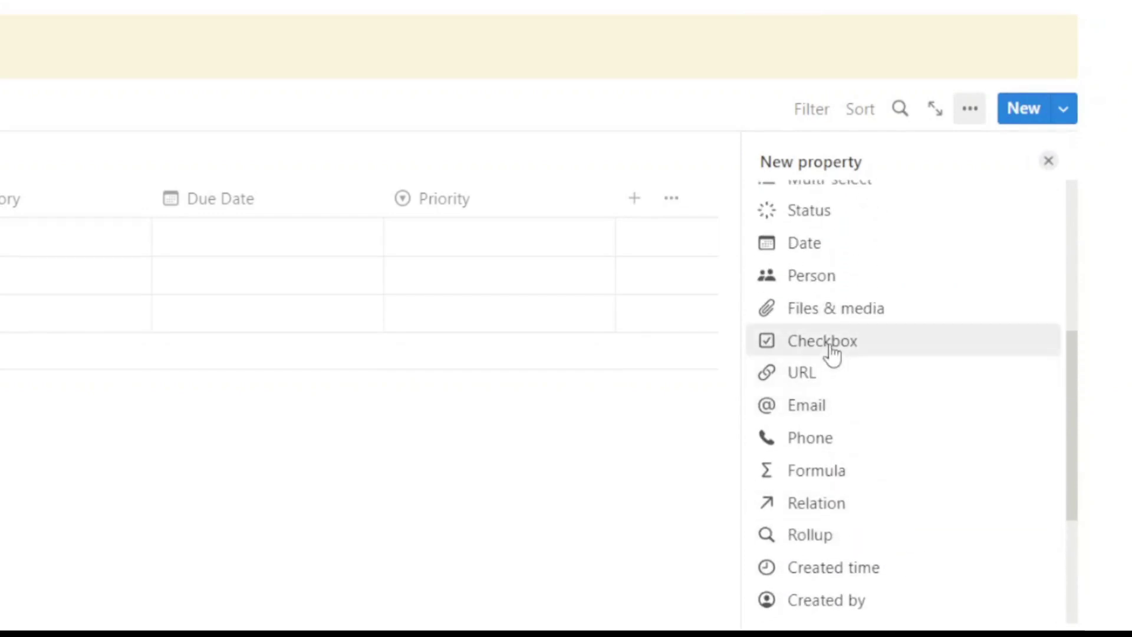
pyautogui.click(832, 340)
pyautogui.write('Captured')
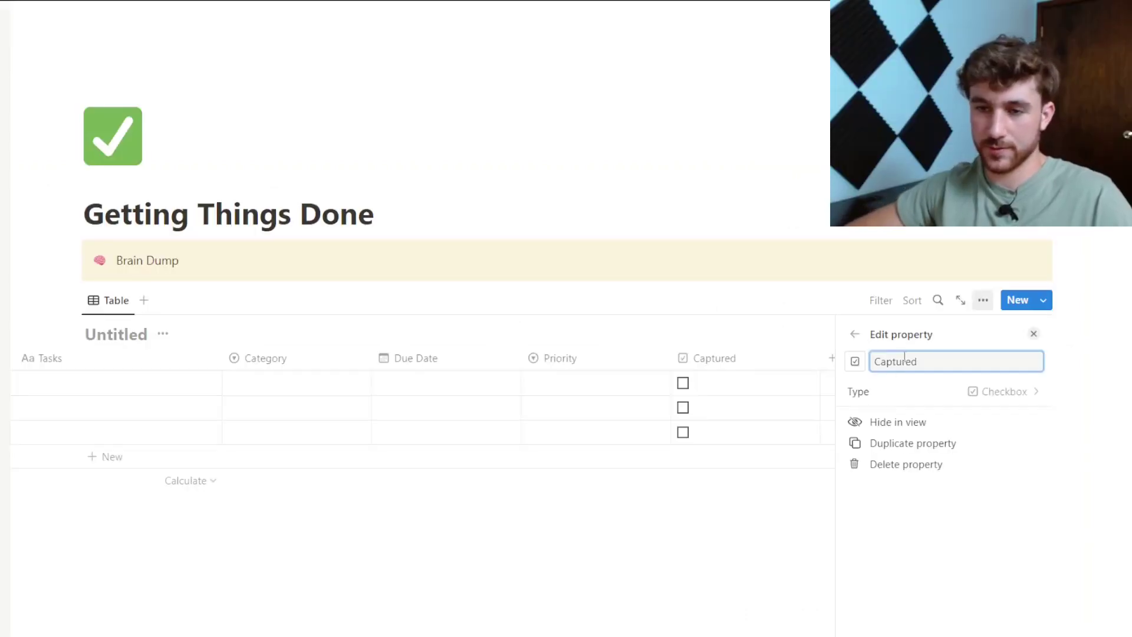
pyautogui.press('Return')
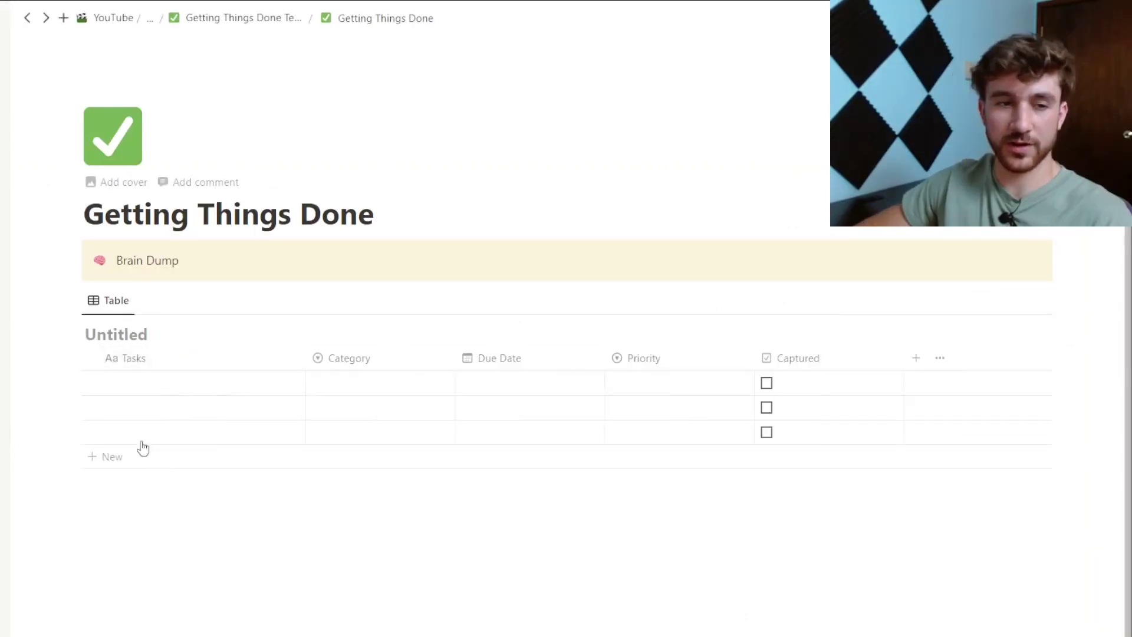
# Name the table 'Brain Dump' and hide its database title.
pyautogui.click(115, 335)
pyautogui.write('B')
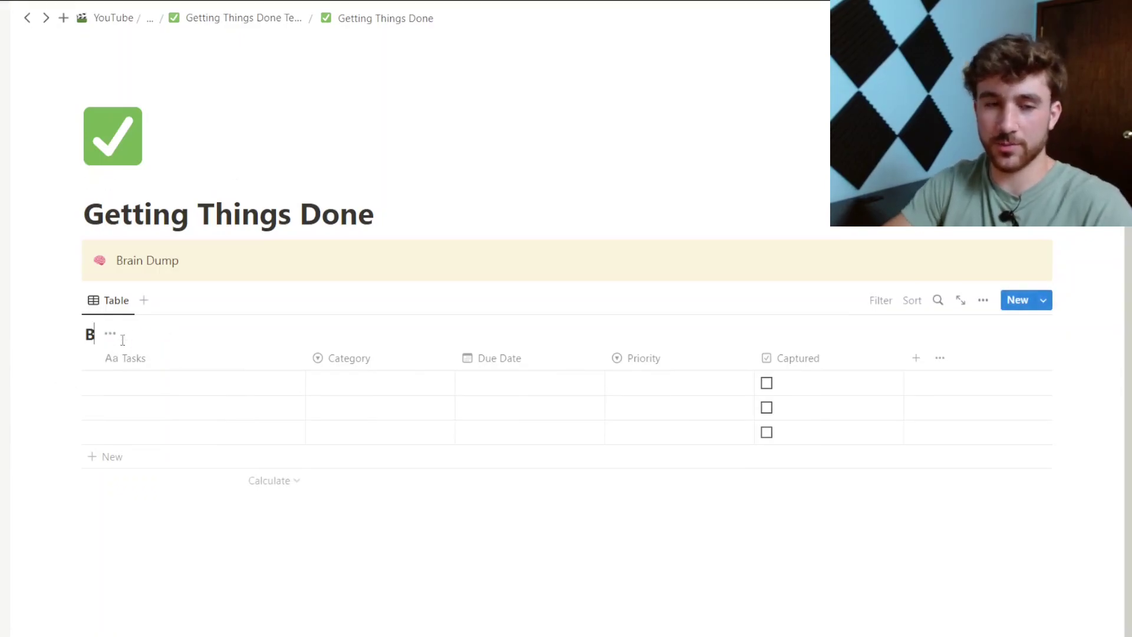
pyautogui.write('rain Dump')
pyautogui.press('Return')
pyautogui.click(191, 334)
pyautogui.click(182, 412)
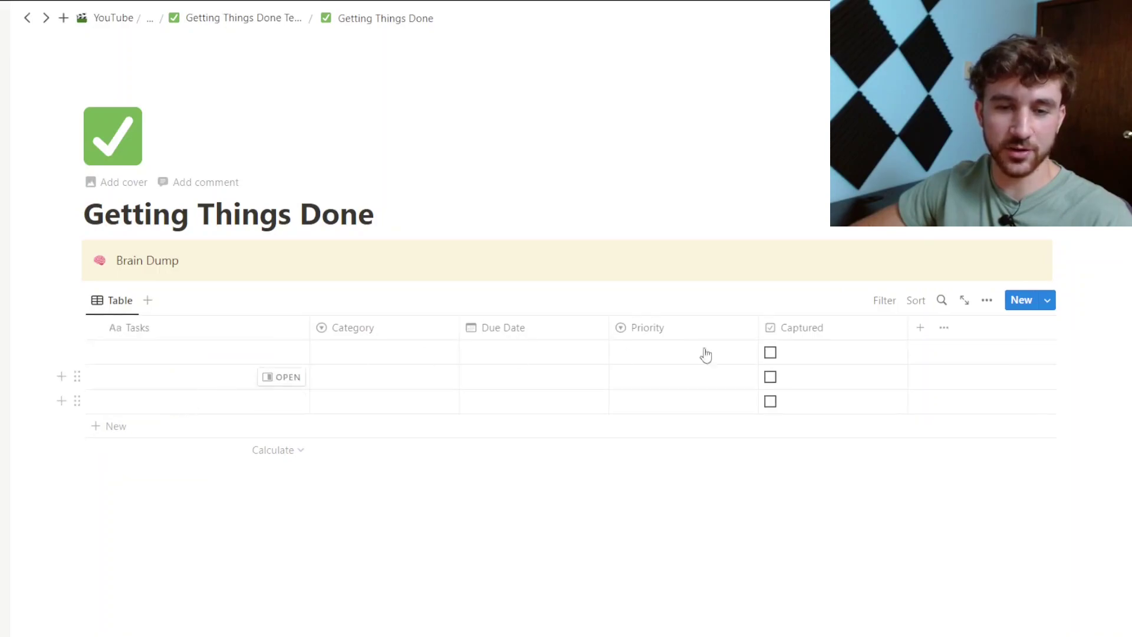
# Review the table view's Layout settings, then close them.
pyautogui.click(982, 300)
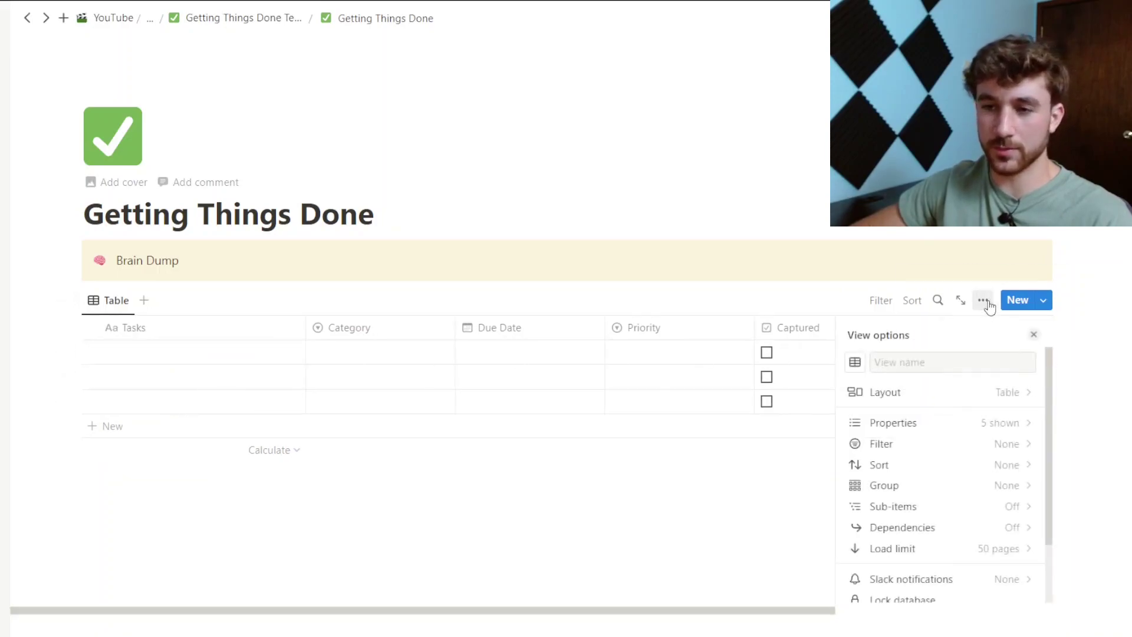
pyautogui.click(1001, 391)
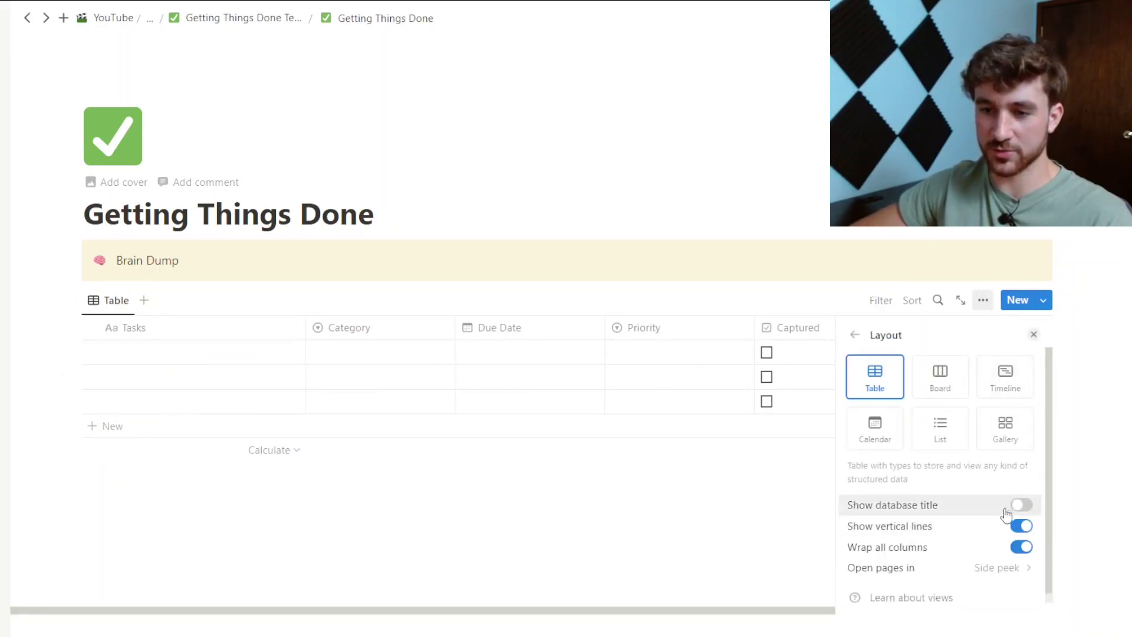
pyautogui.click(716, 486)
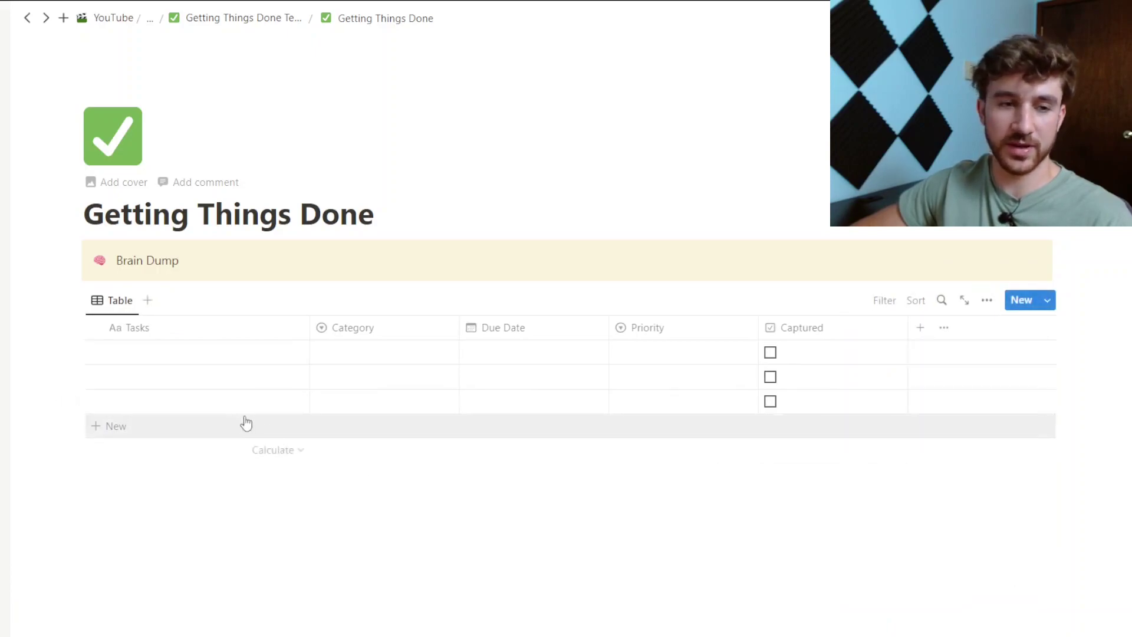
# Add task 'Edit Video', category YouTube, due July 29, 2023, with Medium priority.
pyautogui.click(213, 352)
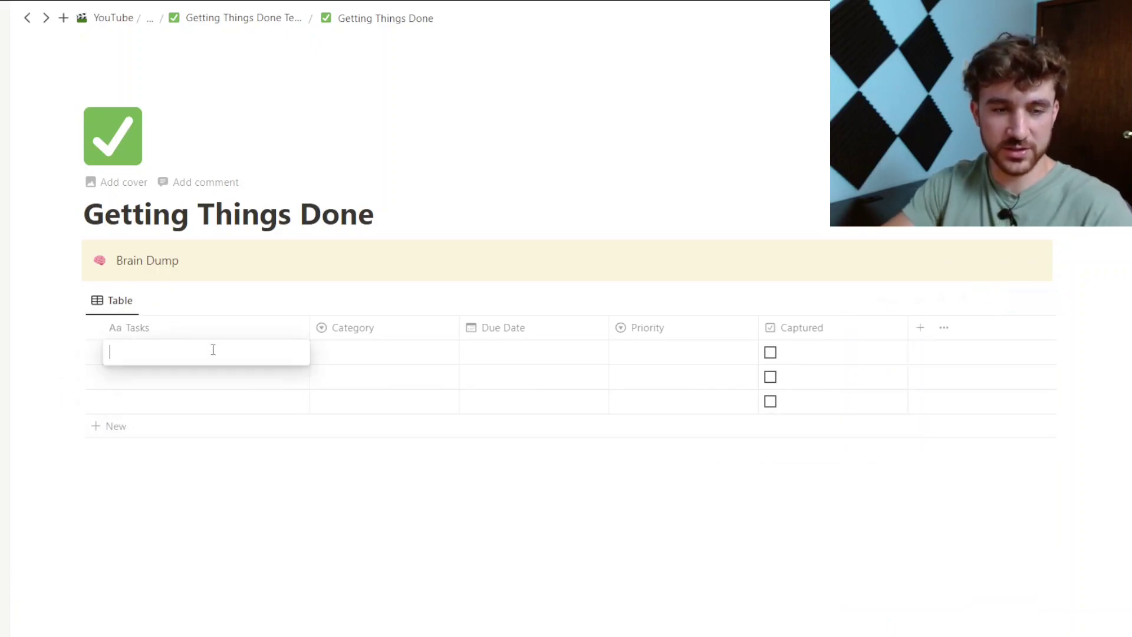
pyautogui.write('Edit Video')
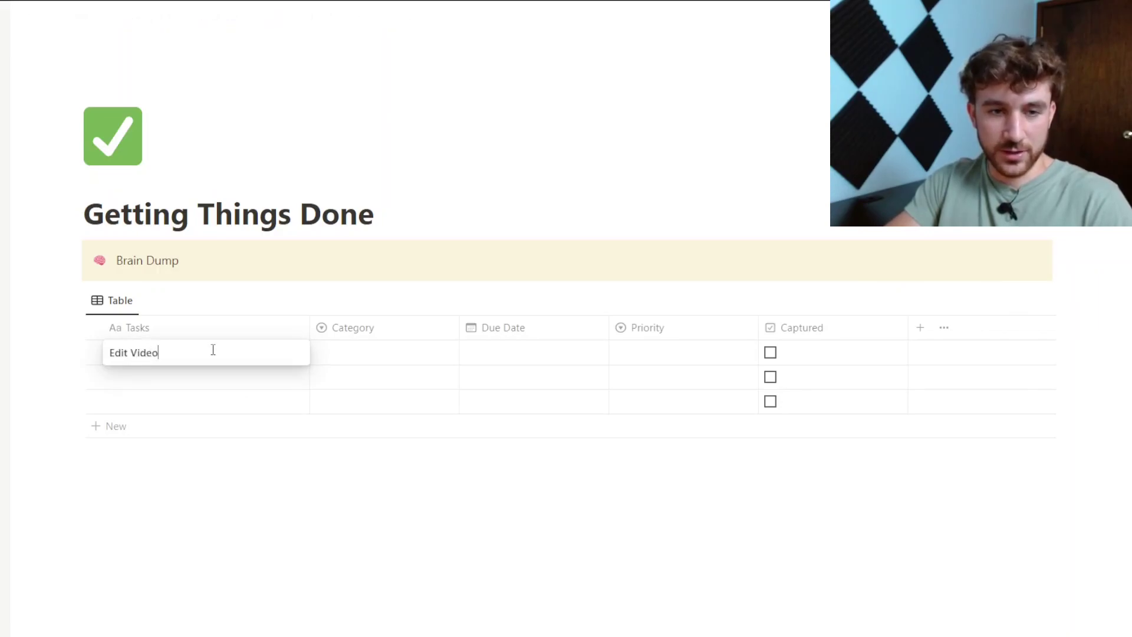
pyautogui.press('Tab')
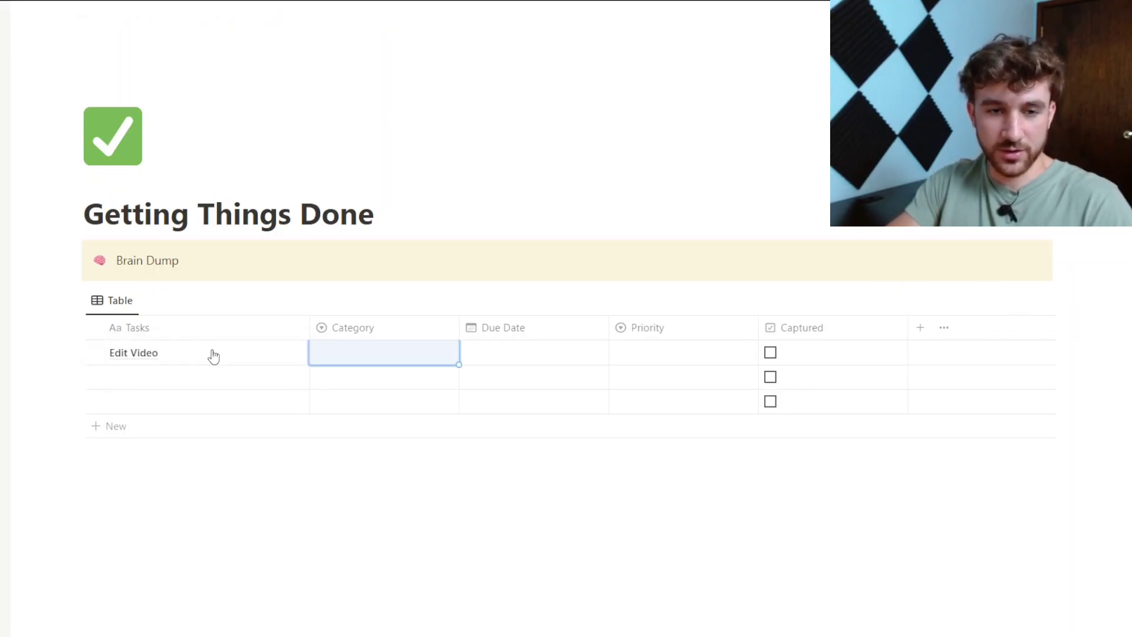
pyautogui.write('Yo')
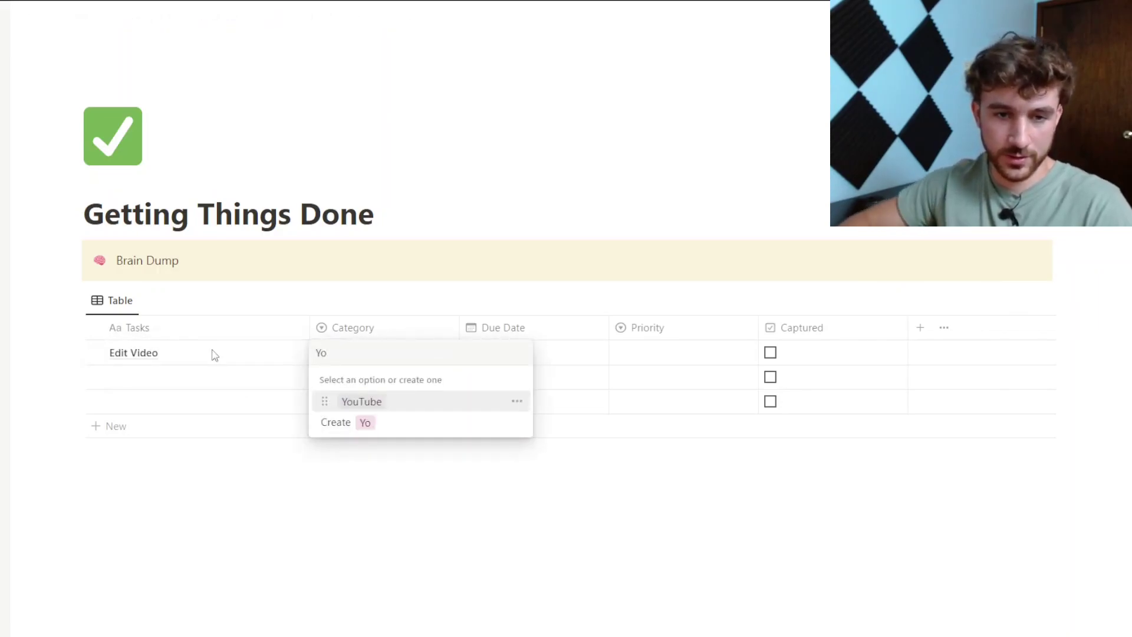
pyautogui.click(361, 401)
pyautogui.click(516, 357)
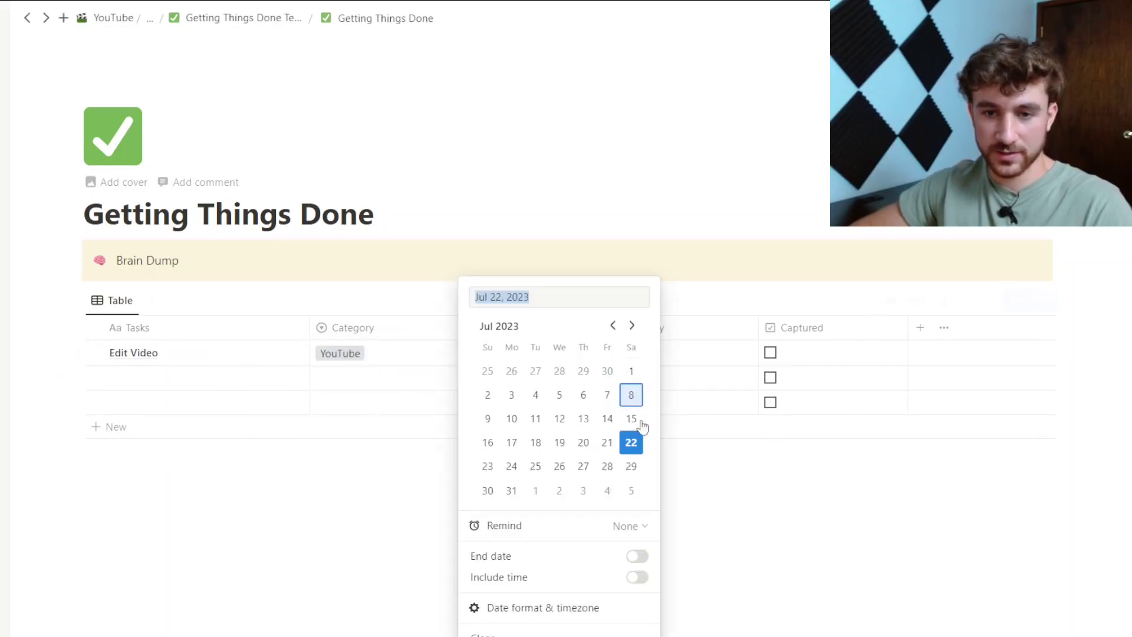
pyautogui.click(634, 467)
pyautogui.click(707, 390)
pyautogui.click(681, 353)
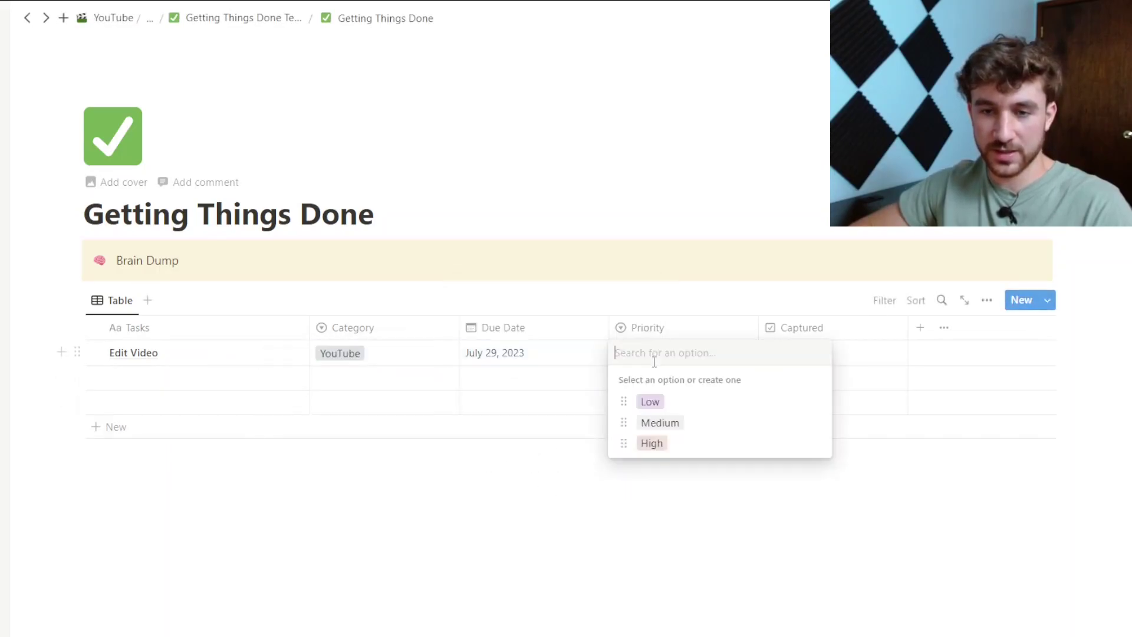
# Tick Captured on Edit Video and filter the table to Captured: Unchecked.
pyautogui.click(659, 421)
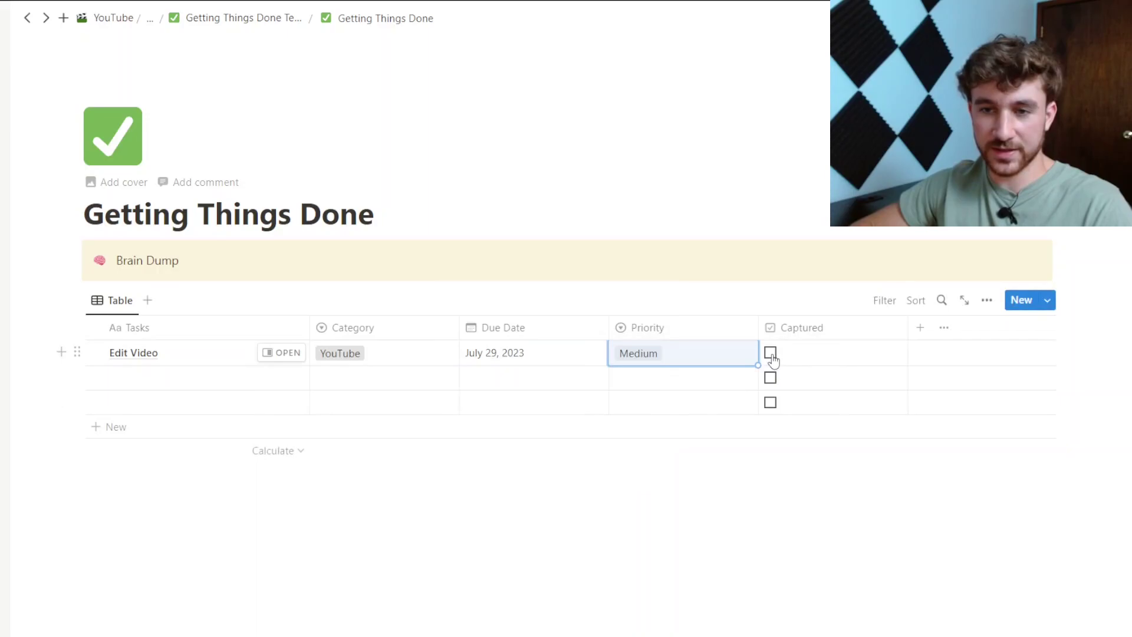
pyautogui.click(770, 354)
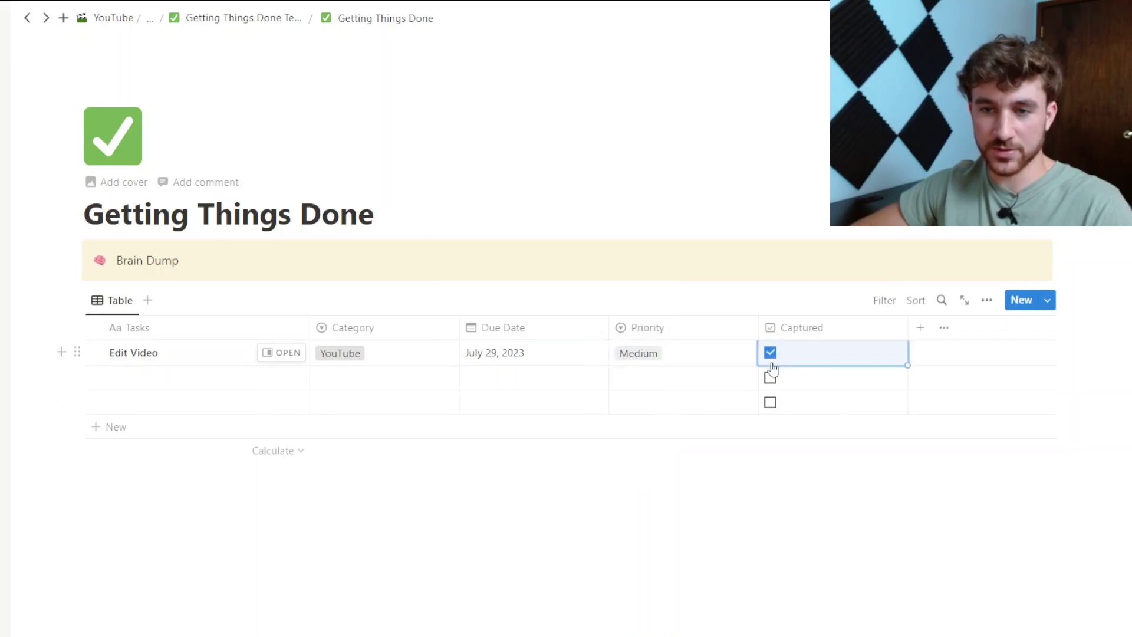
pyautogui.click(884, 302)
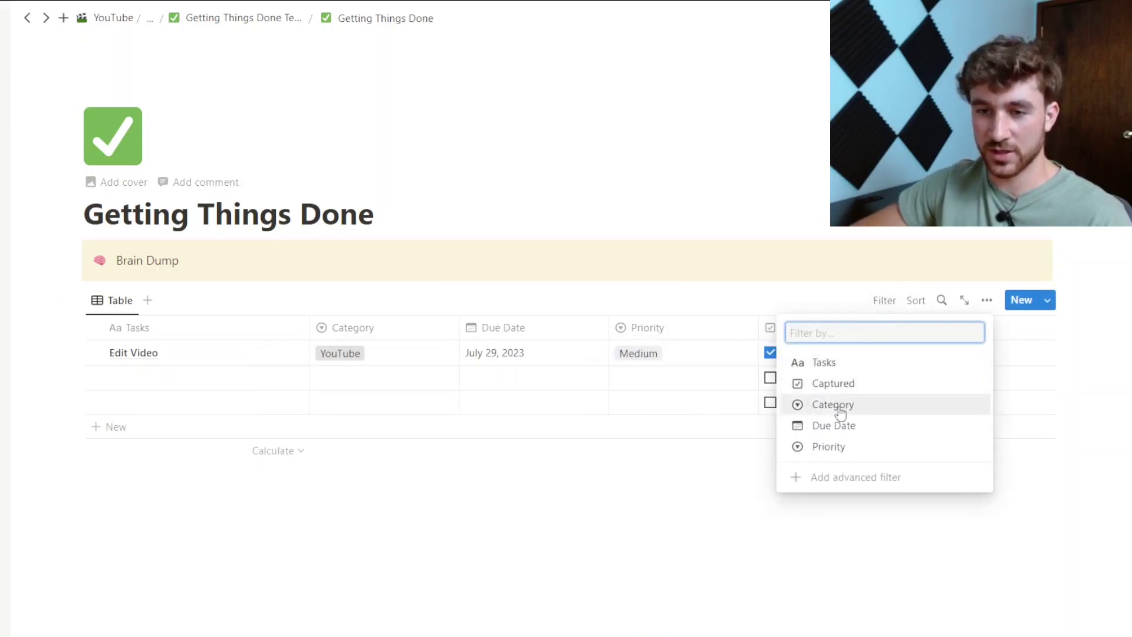
pyautogui.click(832, 384)
pyautogui.moveTo(196, 410)
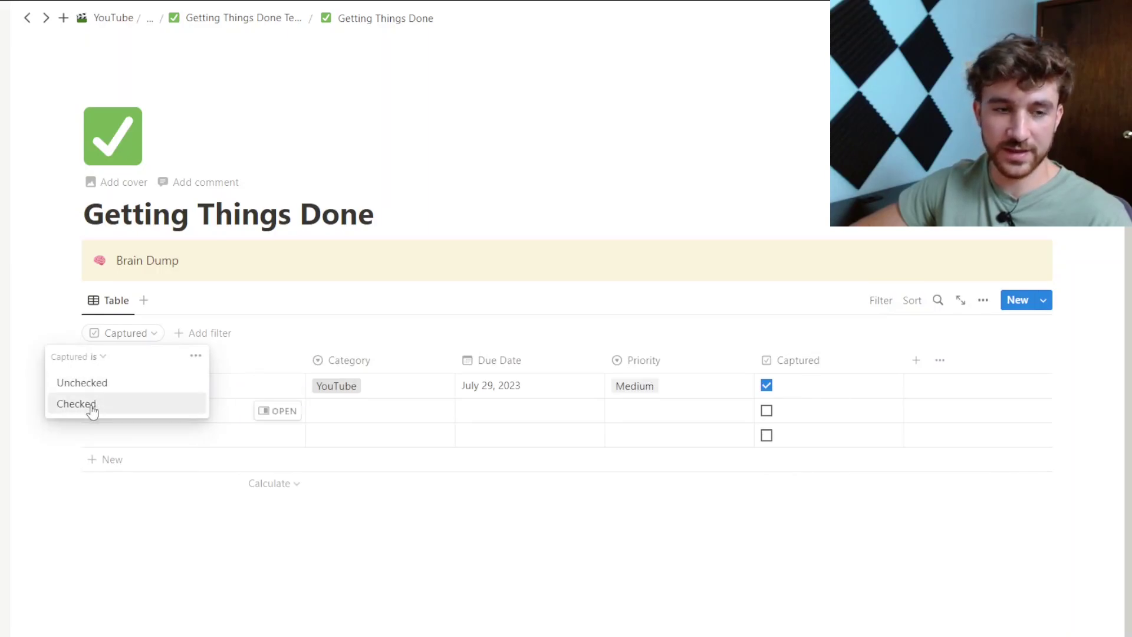
pyautogui.click(95, 382)
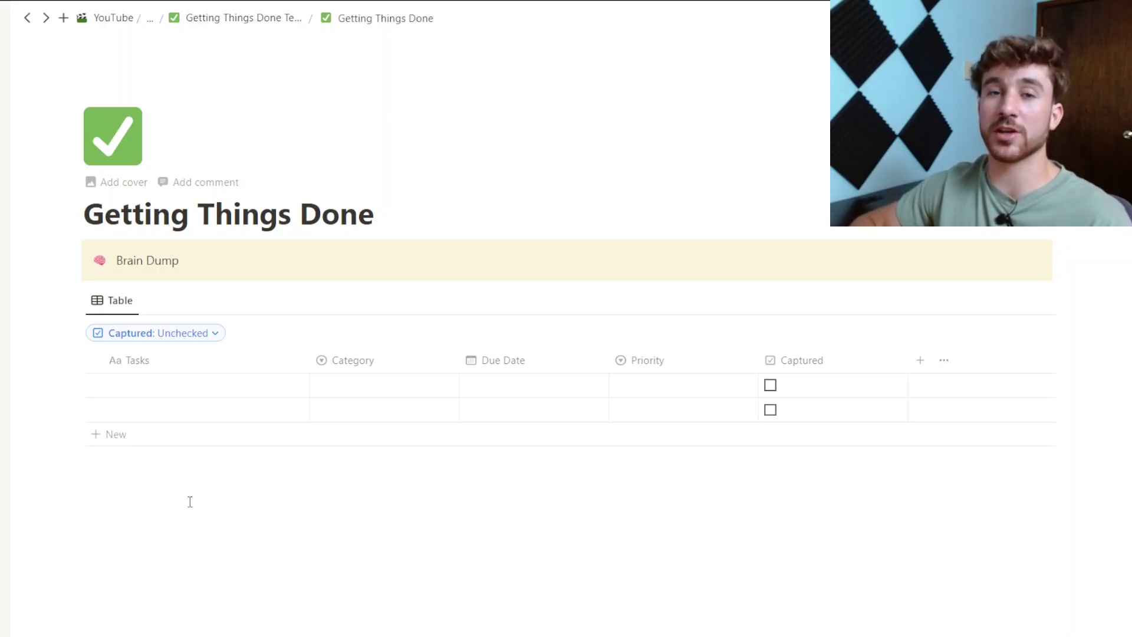
# Paste the Brain Dump database link below as a linked view using the filtered Table view.
pyautogui.click(190, 502)
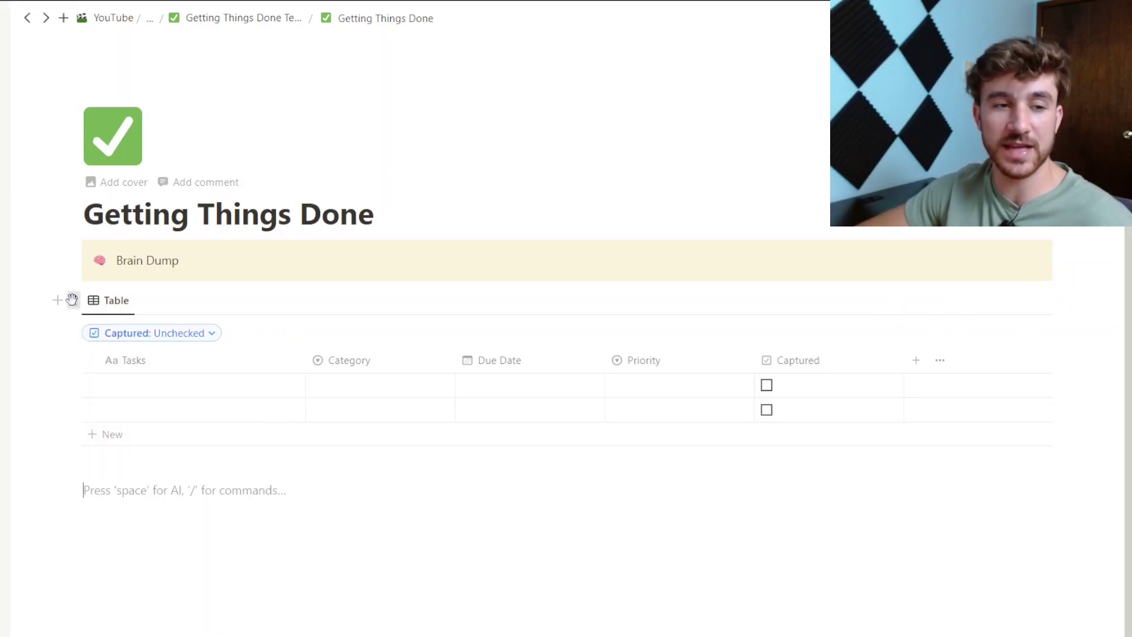
pyautogui.click(73, 301)
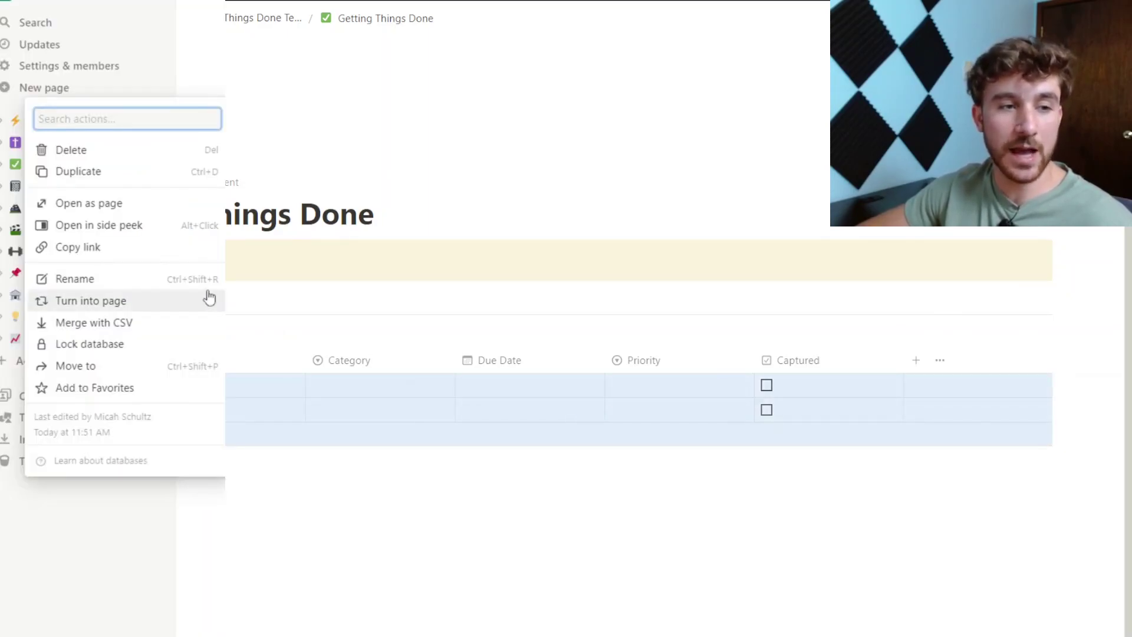
pyautogui.click(122, 248)
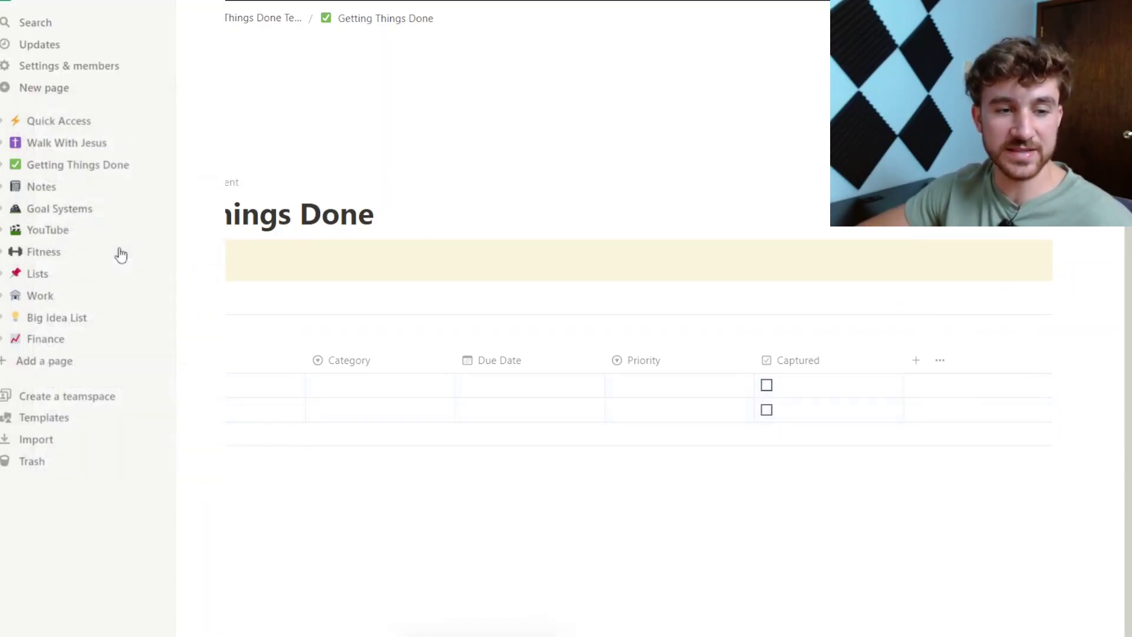
pyautogui.click(107, 493)
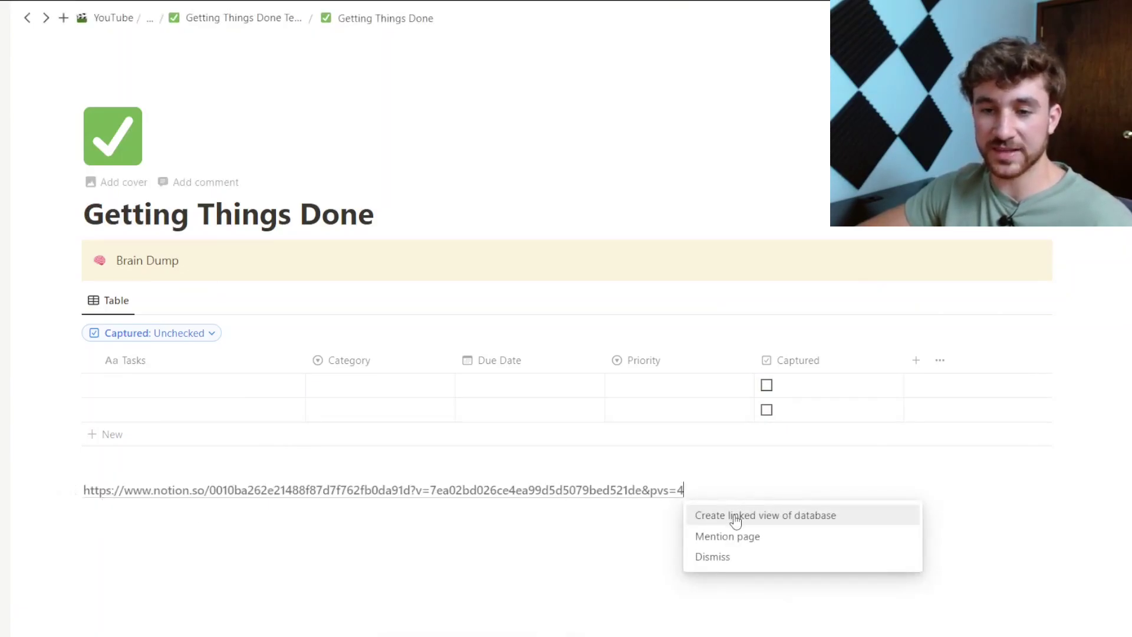
pyautogui.click(735, 521)
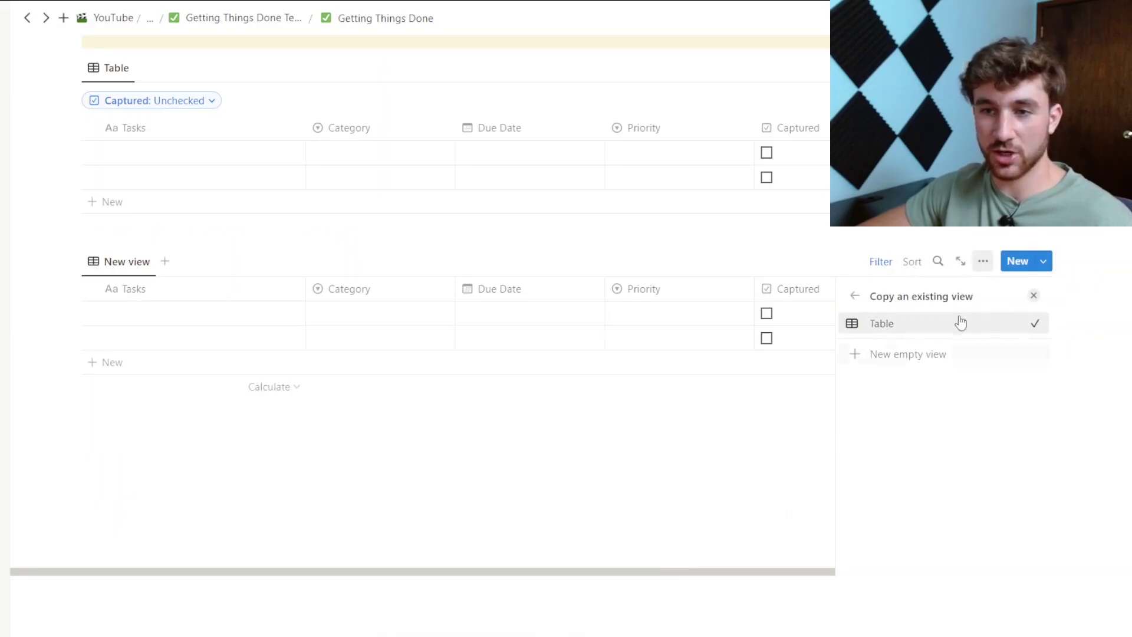
pyautogui.click(1034, 296)
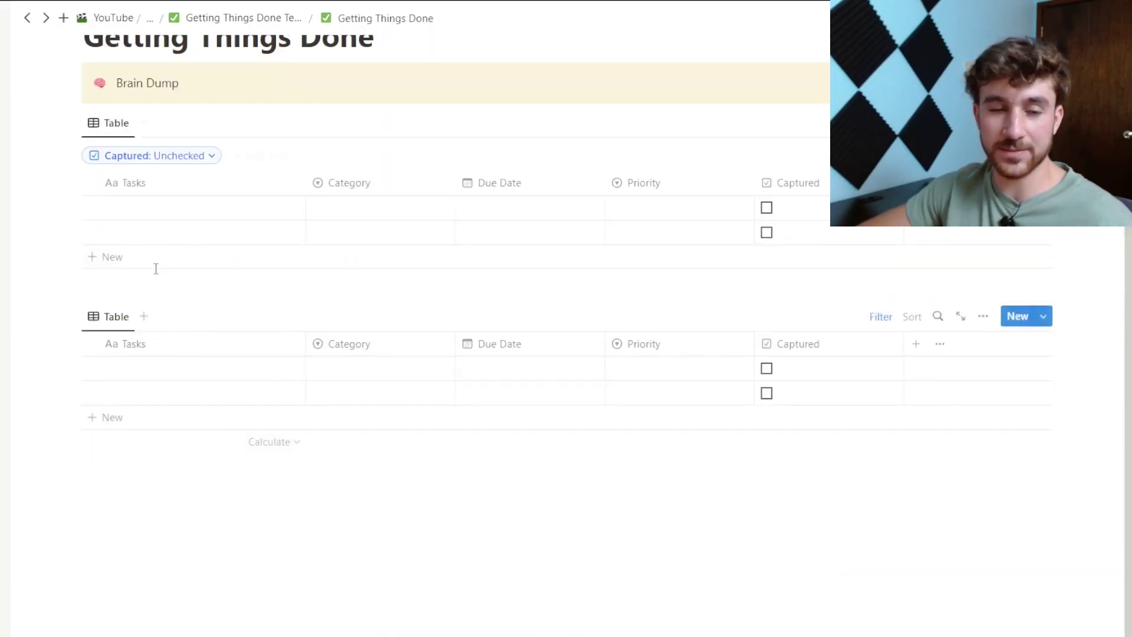
pyautogui.click(879, 317)
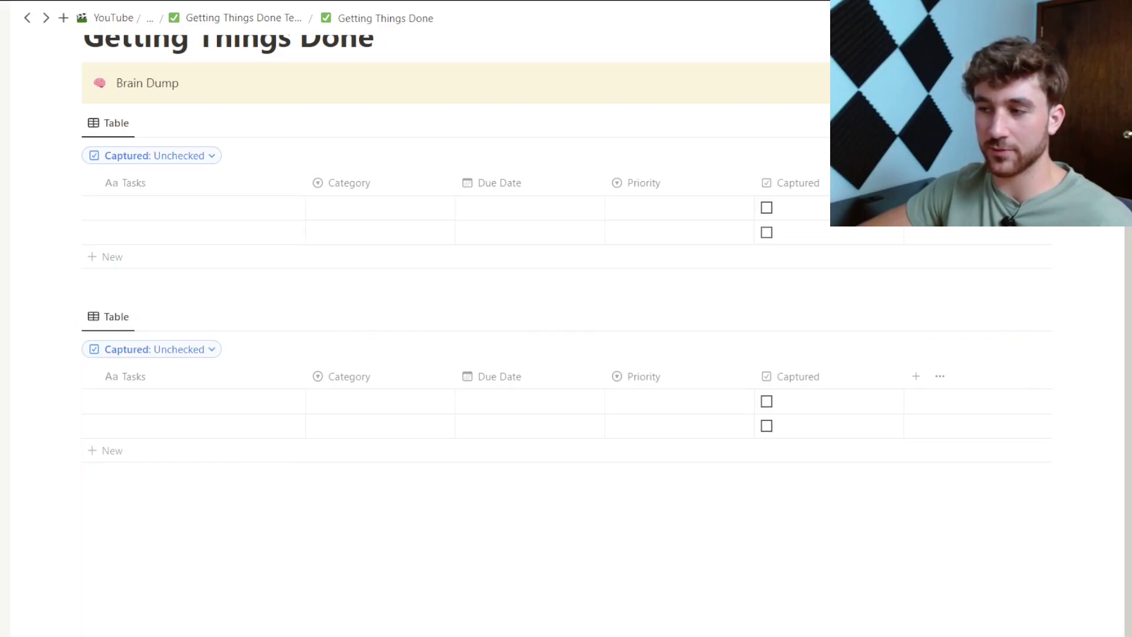
# Add a 'Do ASAP' callout above the second table with a calendar icon.
pyautogui.hotkey('ctrl', 'v')
pyautogui.write('Do AS')
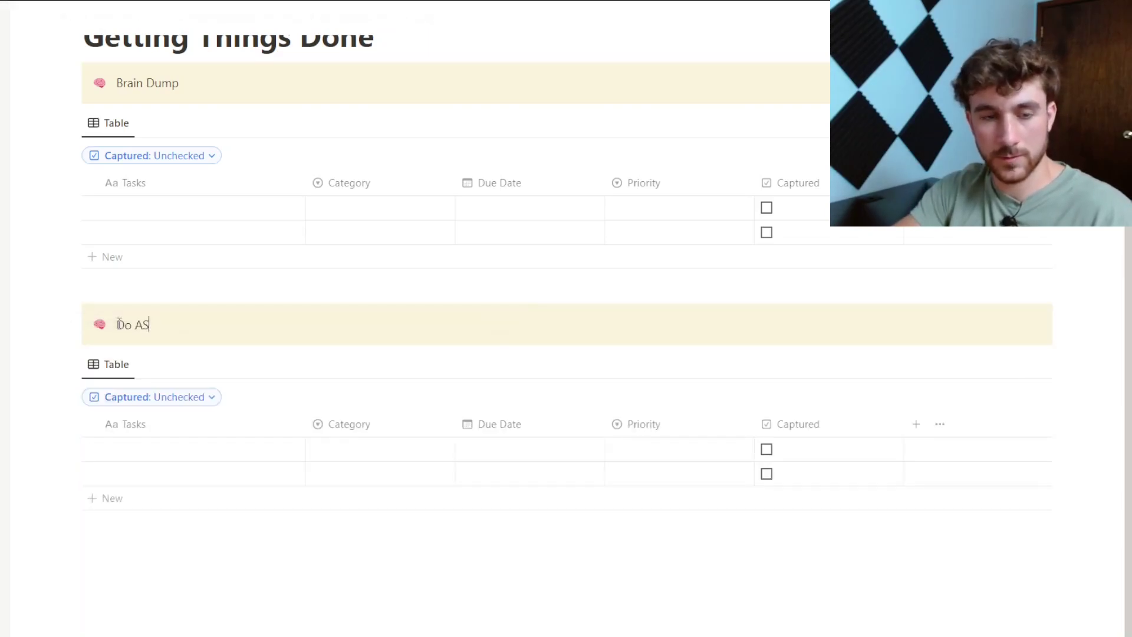
pyautogui.write('AP')
pyautogui.click(99, 325)
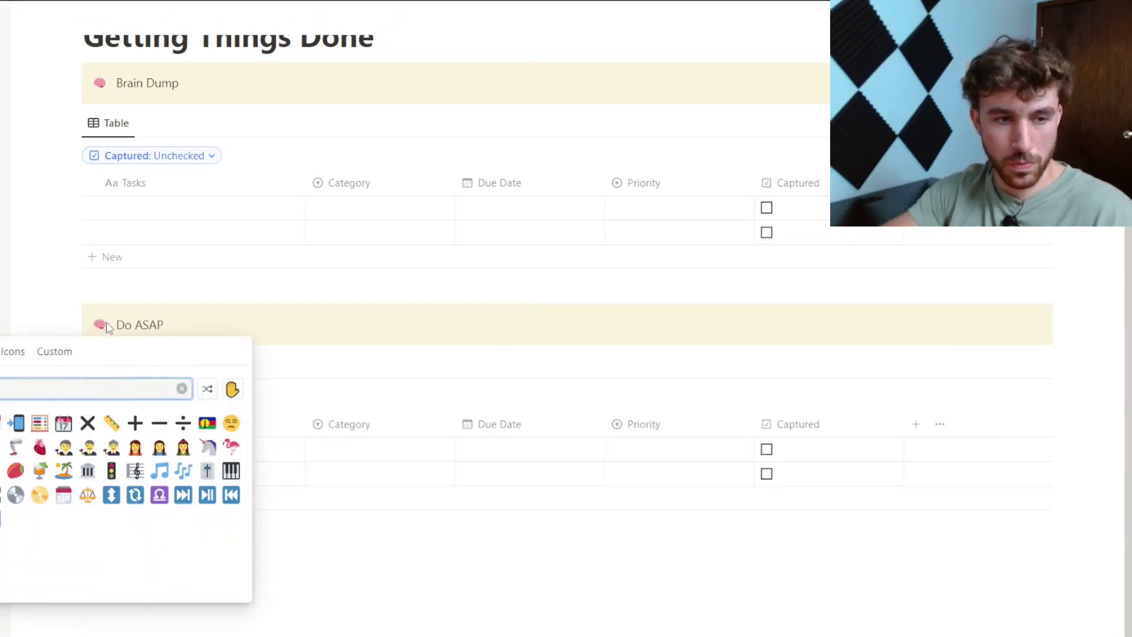
pyautogui.click(63, 422)
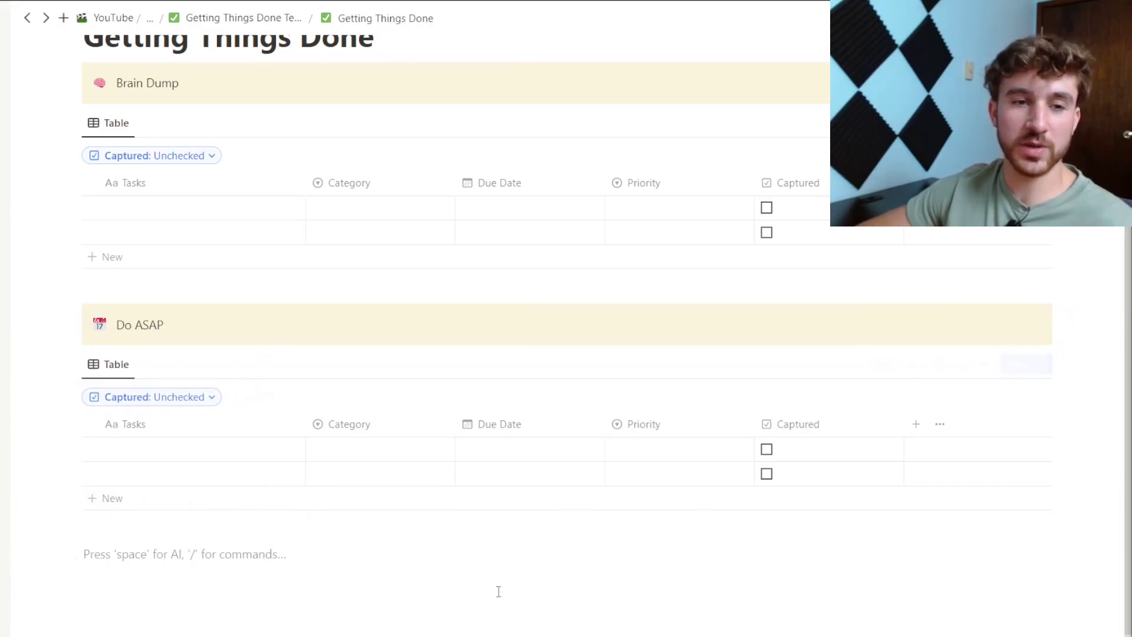
pyautogui.moveTo(354, 430)
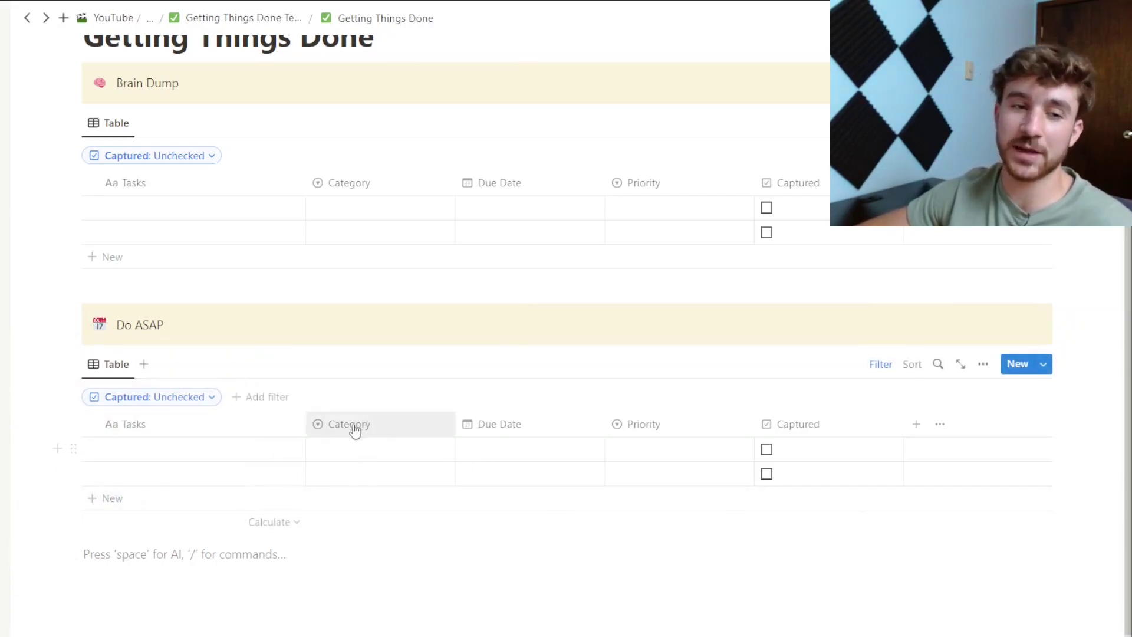
# Switch the Do ASAP Captured filter to Checked.
pyautogui.click(202, 400)
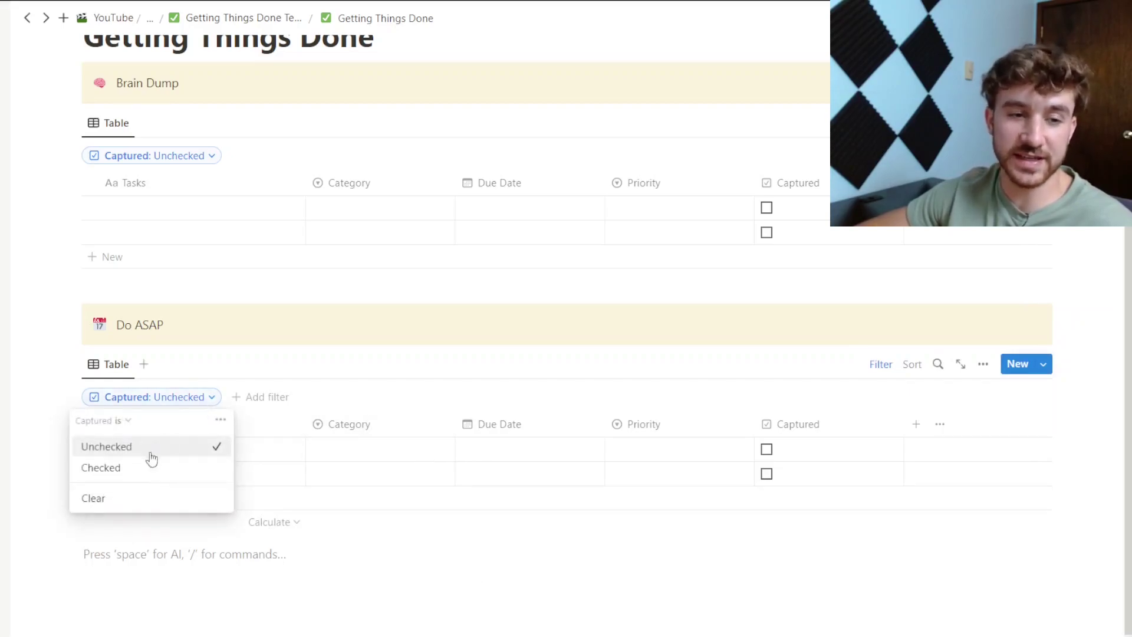
pyautogui.click(101, 467)
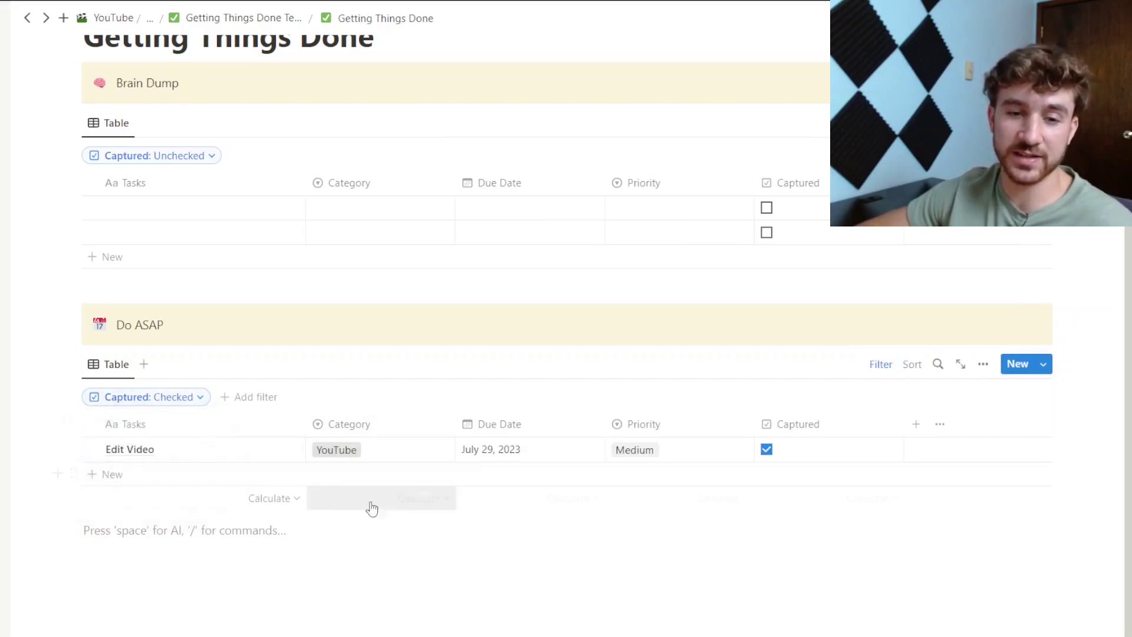
pyautogui.click(881, 364)
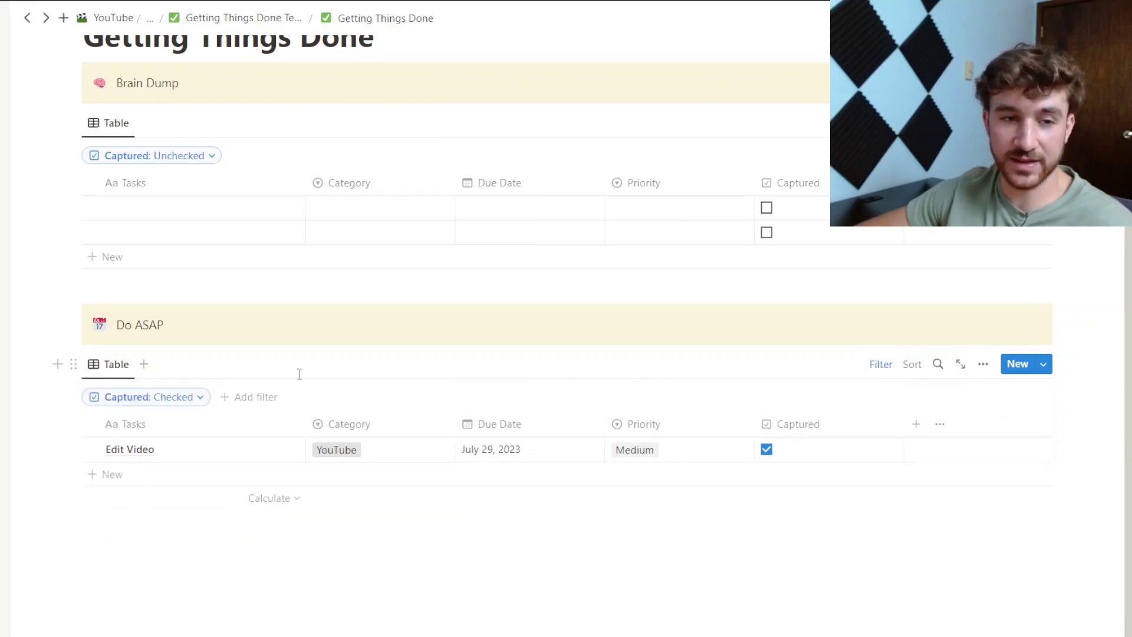
# Add a Priority filter to Do ASAP that keeps only High-priority tasks.
pyautogui.click(250, 397)
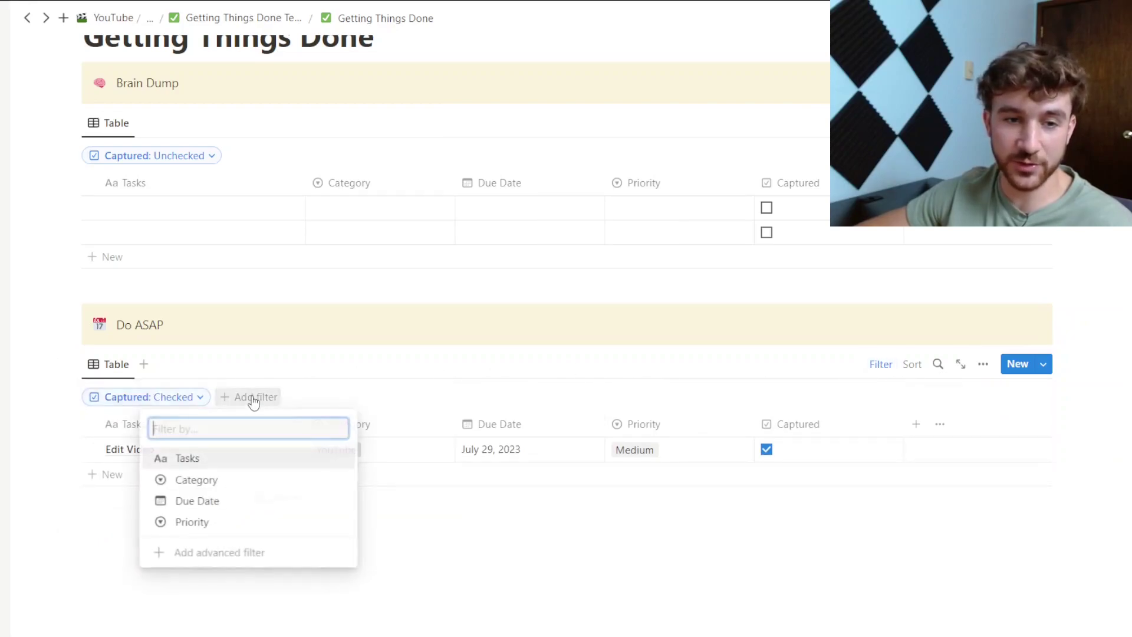
pyautogui.click(192, 522)
pyautogui.click(170, 512)
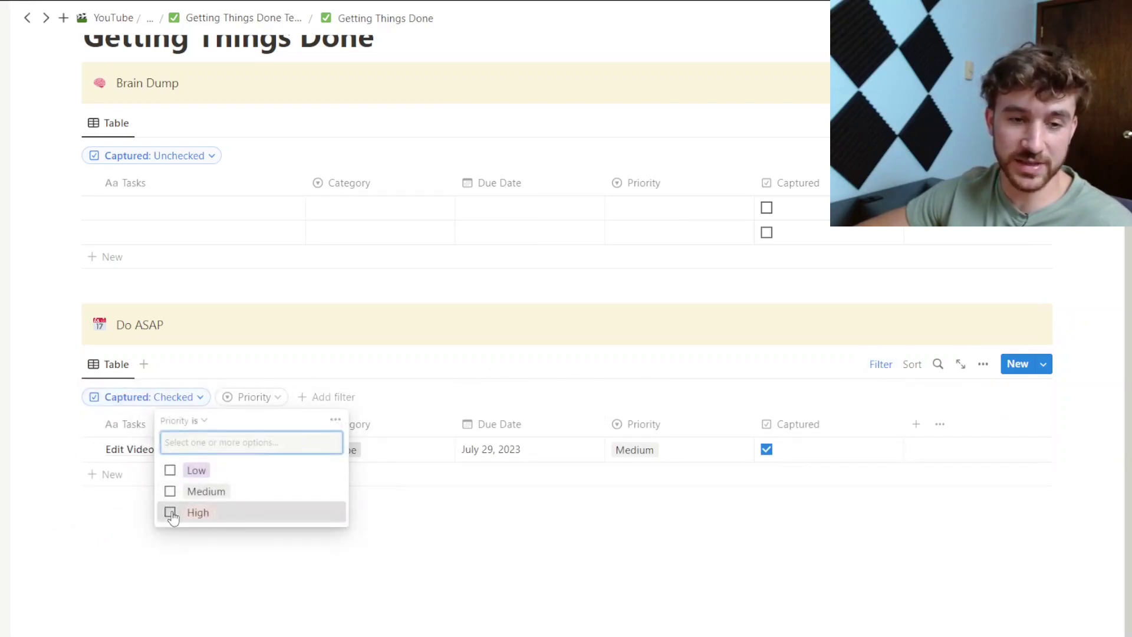
pyautogui.click(453, 530)
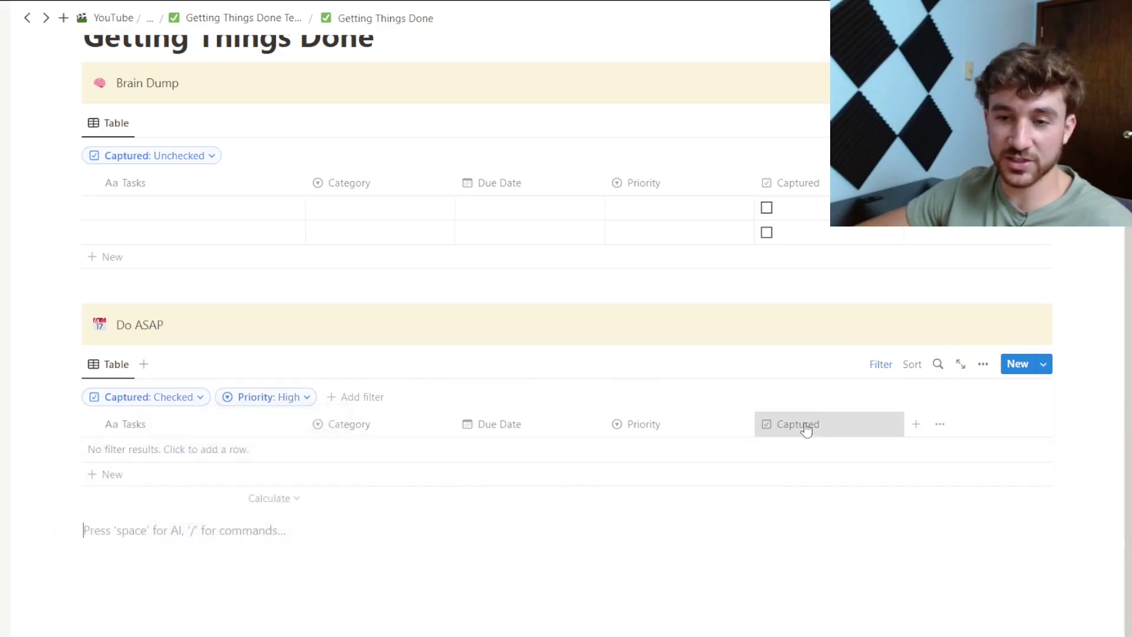
pyautogui.click(798, 423)
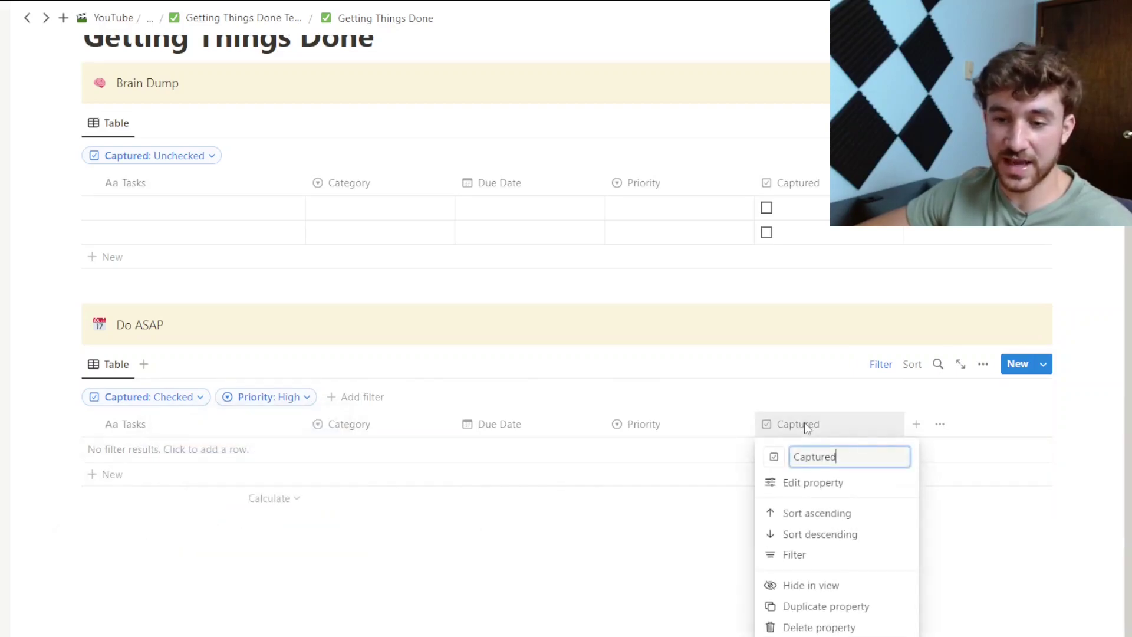
# Hide Captured, add a 'Done' checkbox column, move it before Tasks and narrow it.
pyautogui.click(821, 586)
pyautogui.click(762, 424)
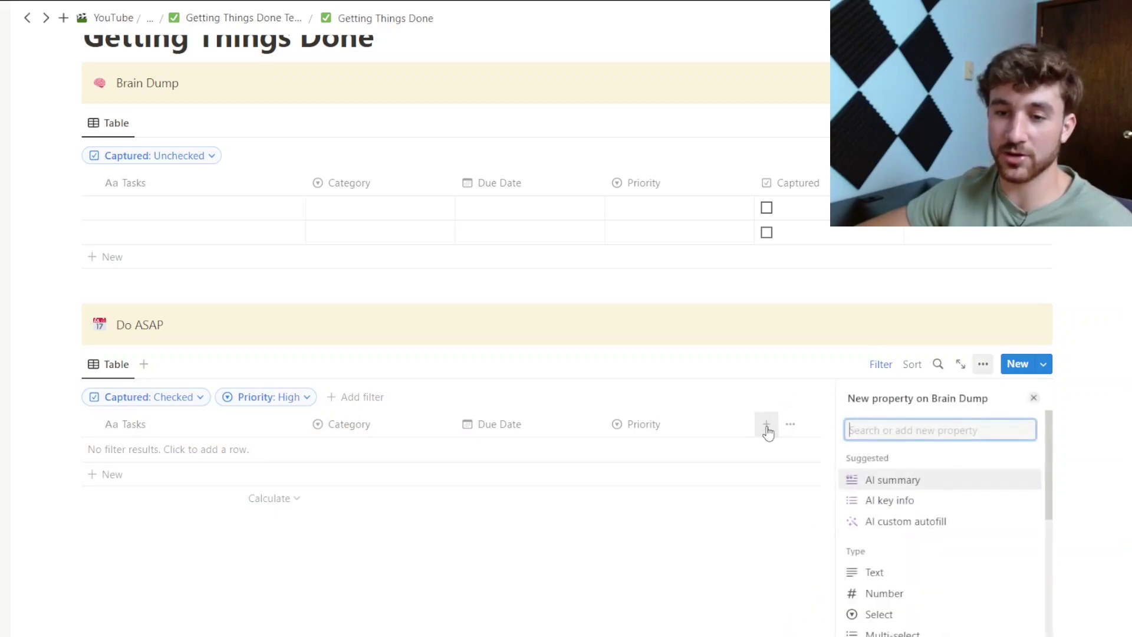
pyautogui.scroll(-3, 928, 531)
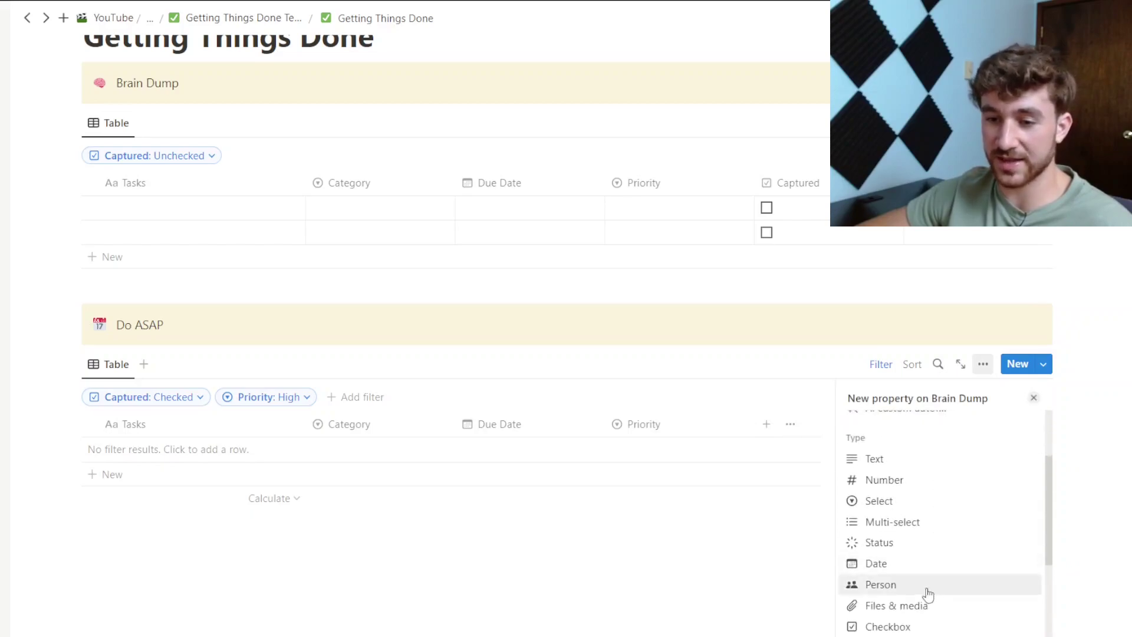
pyautogui.click(887, 626)
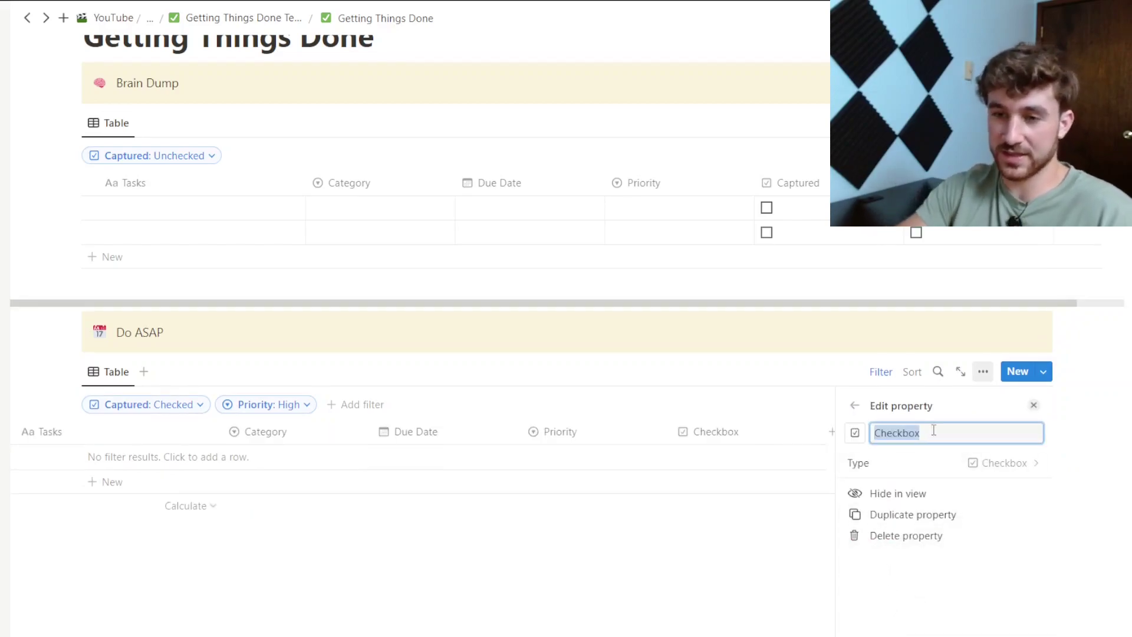
pyautogui.write('Dopne')
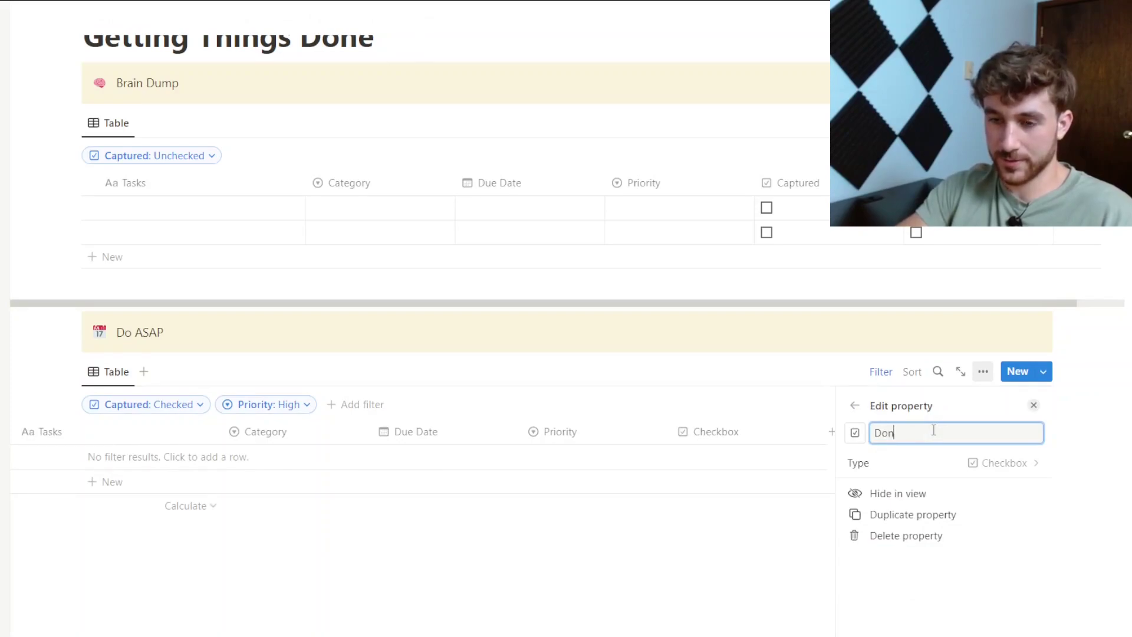
pyautogui.write('e')
pyautogui.click(797, 452)
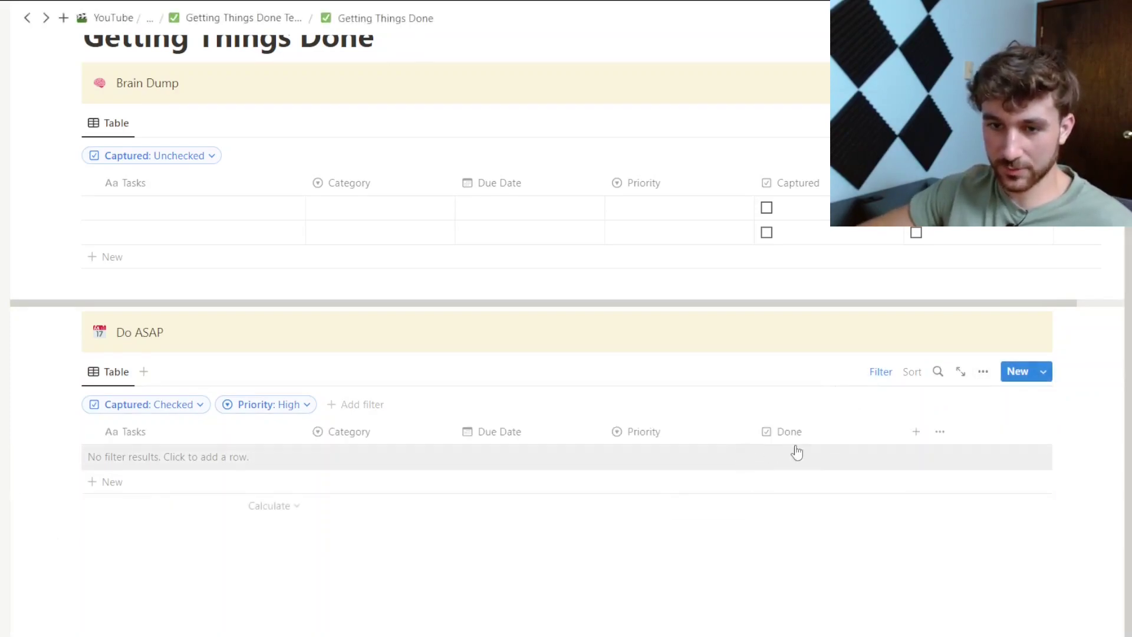
pyautogui.moveTo(788, 431); pyautogui.dragTo(132, 432)
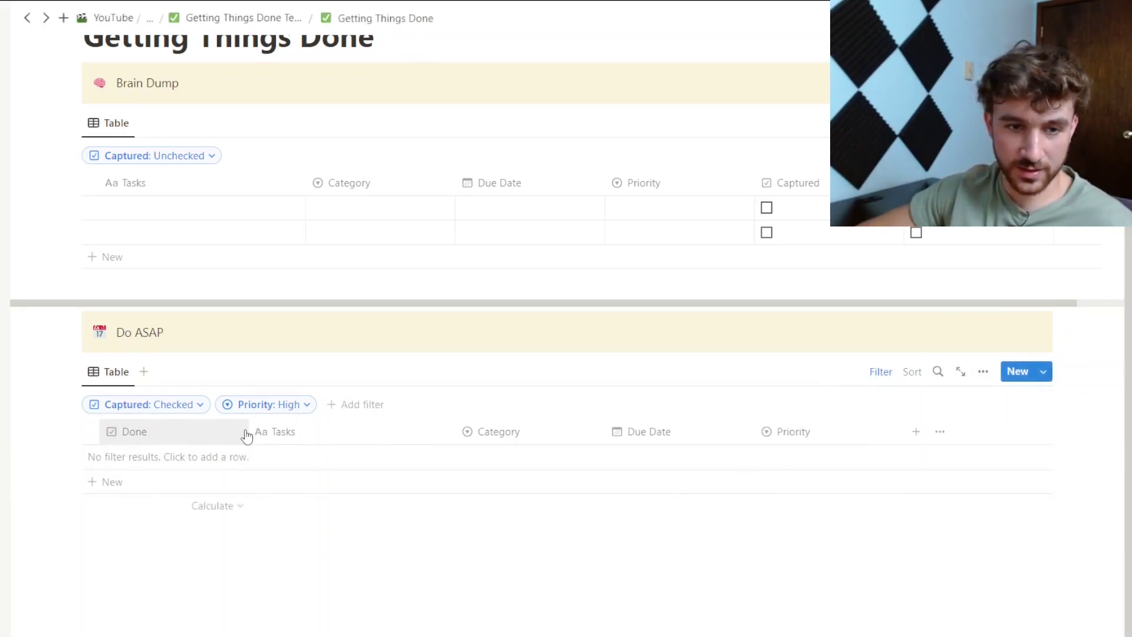
pyautogui.moveTo(247, 431); pyautogui.dragTo(128, 432)
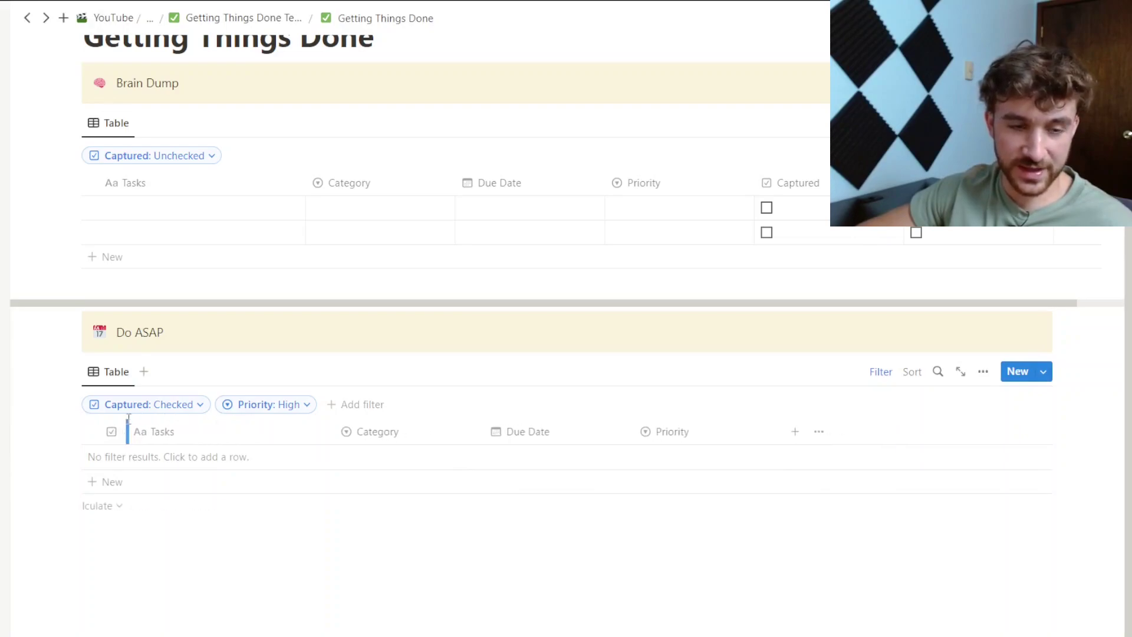
# Add the Brain Dump task 'Create Thumbnail': YouTube category, due July 22, 2023, High priority.
pyautogui.click(157, 209)
pyautogui.write('Create Th')
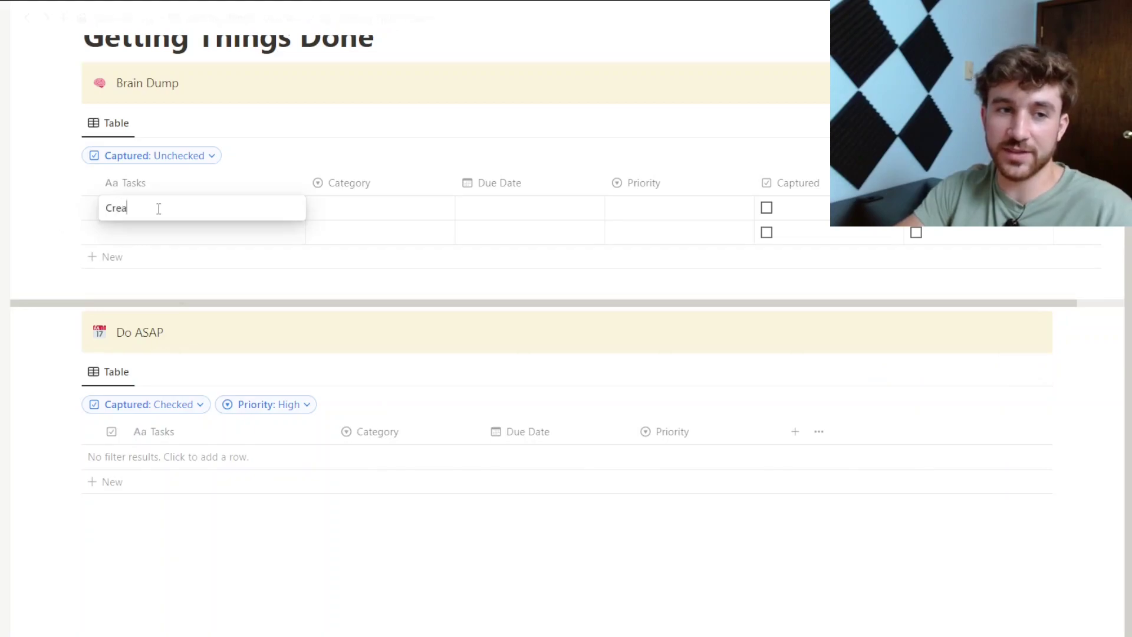
pyautogui.write('umb')
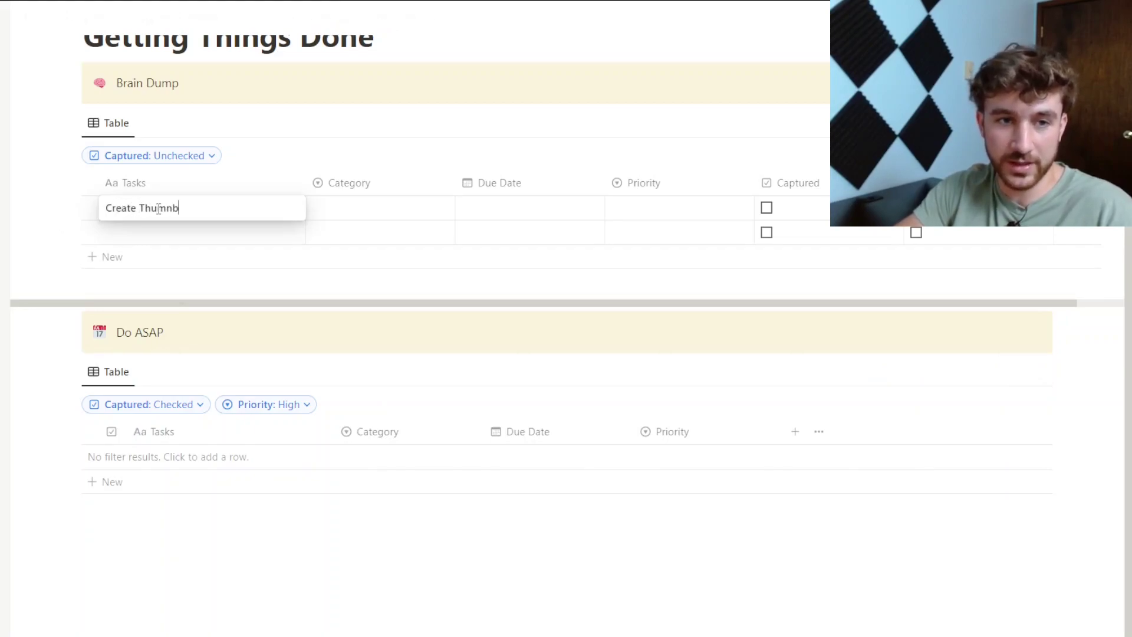
pyautogui.write('nail')
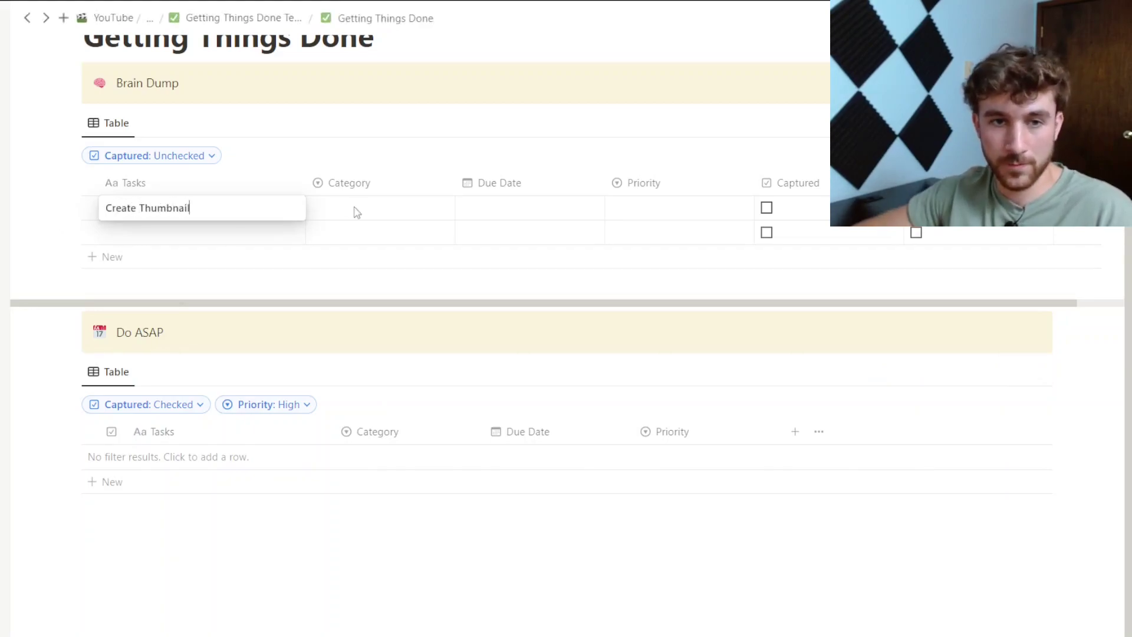
pyautogui.click(380, 207)
pyautogui.click(355, 275)
pyautogui.click(529, 207)
pyautogui.click(628, 410)
pyautogui.click(679, 207)
pyautogui.click(629, 248)
pyautogui.moveTo(353, 209)
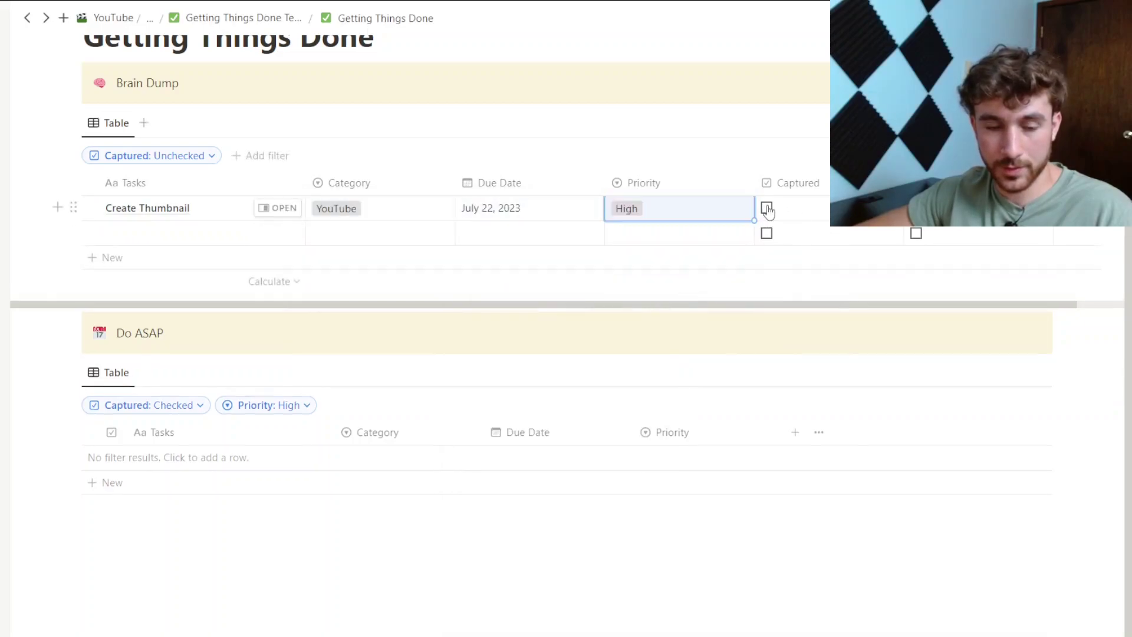
# Mark Create Thumbnail as captured and hide the Captured column in Do ASAP.
pyautogui.click(767, 210)
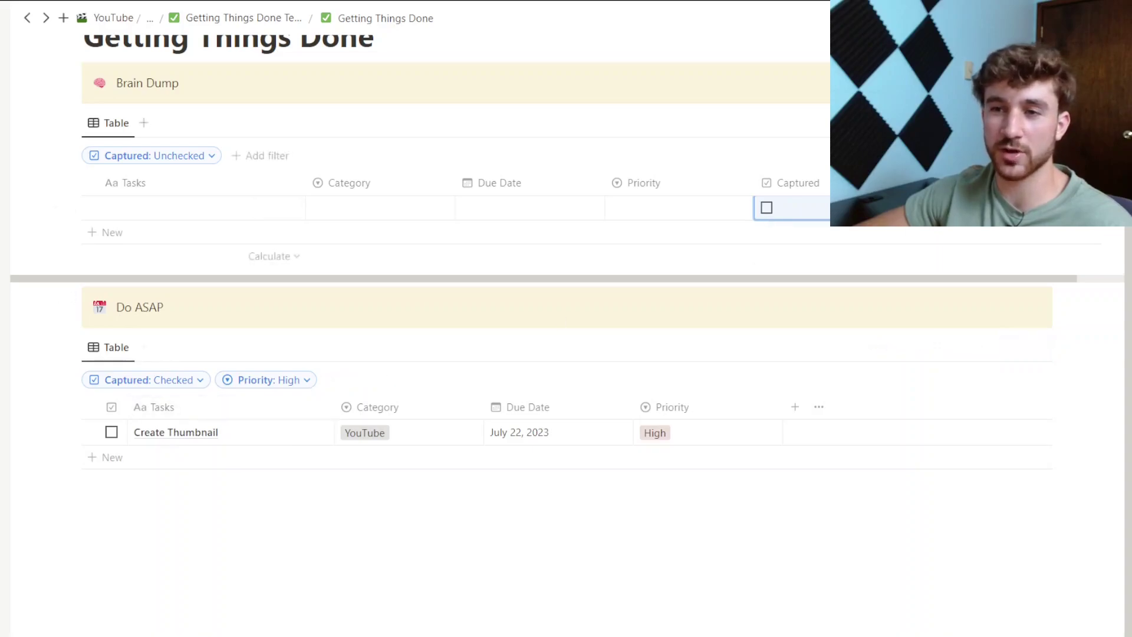
pyautogui.click(798, 183)
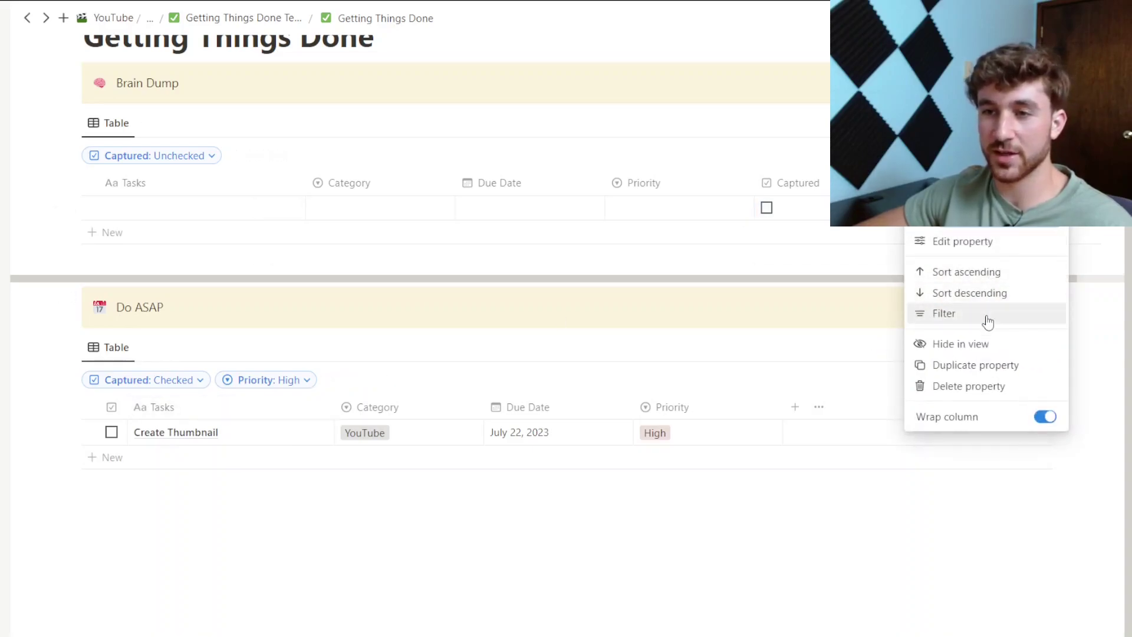
pyautogui.click(960, 343)
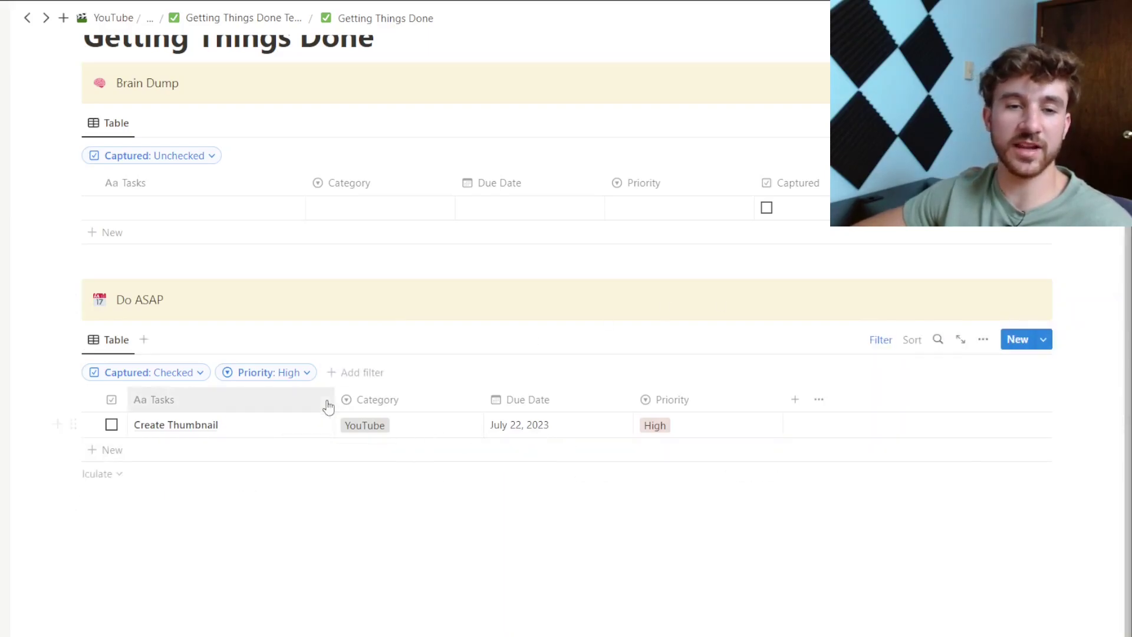
# Add a Do ASAP filter showing only tasks with Done unchecked.
pyautogui.click(361, 373)
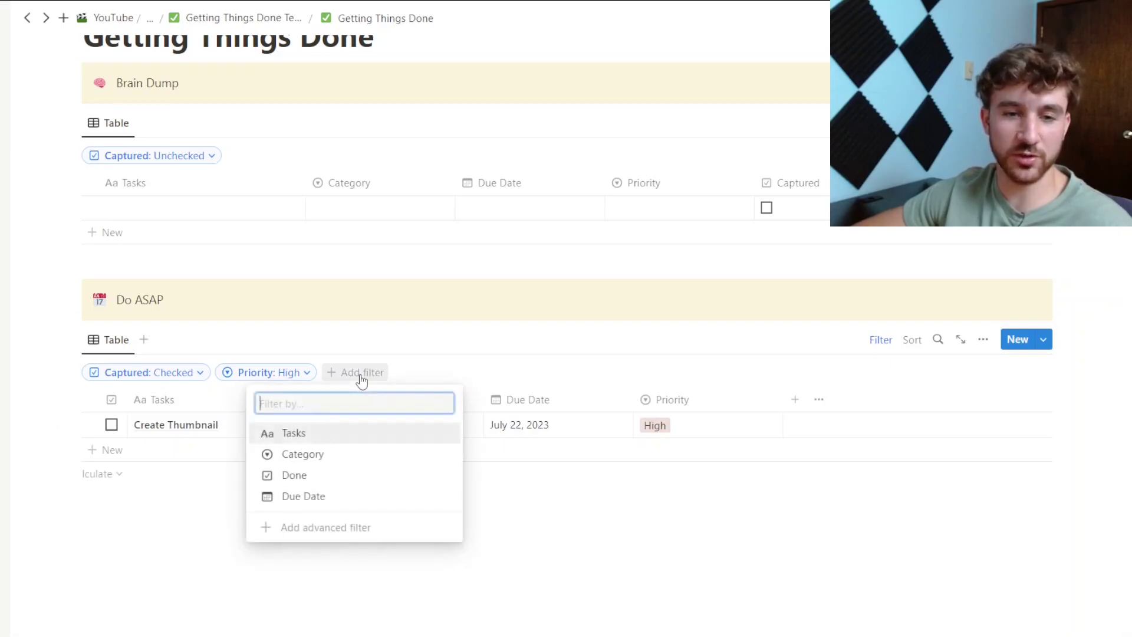
pyautogui.click(293, 478)
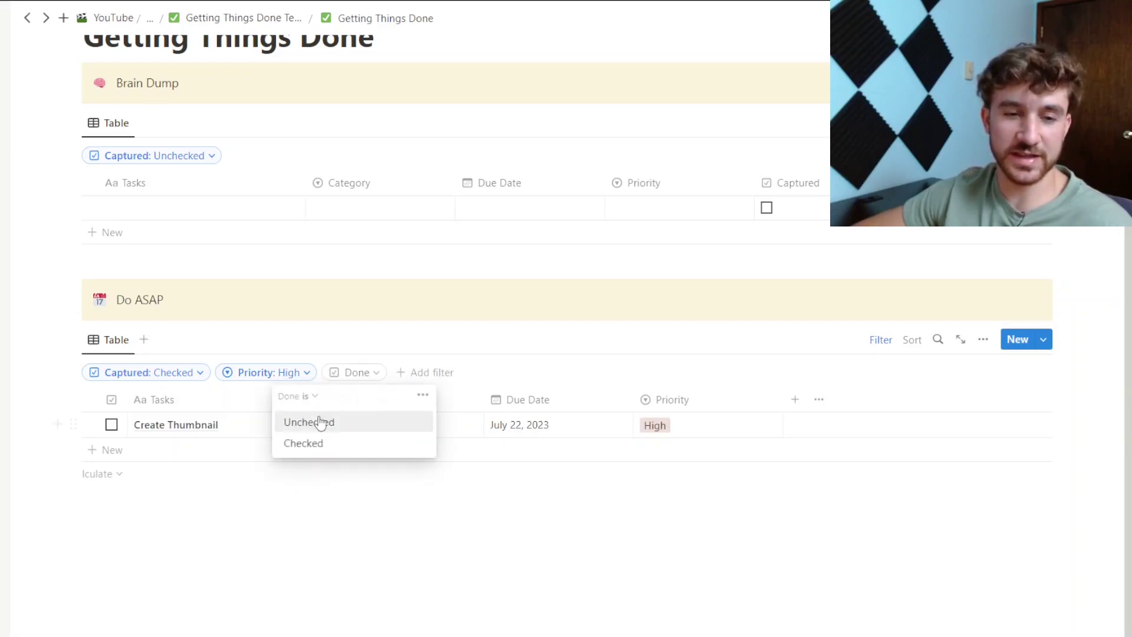
pyautogui.click(324, 422)
# Test the Done filter with Create Thumbnail, then reset it to Done: Unchecked.
pyautogui.moveTo(112, 426)
pyautogui.click(113, 425)
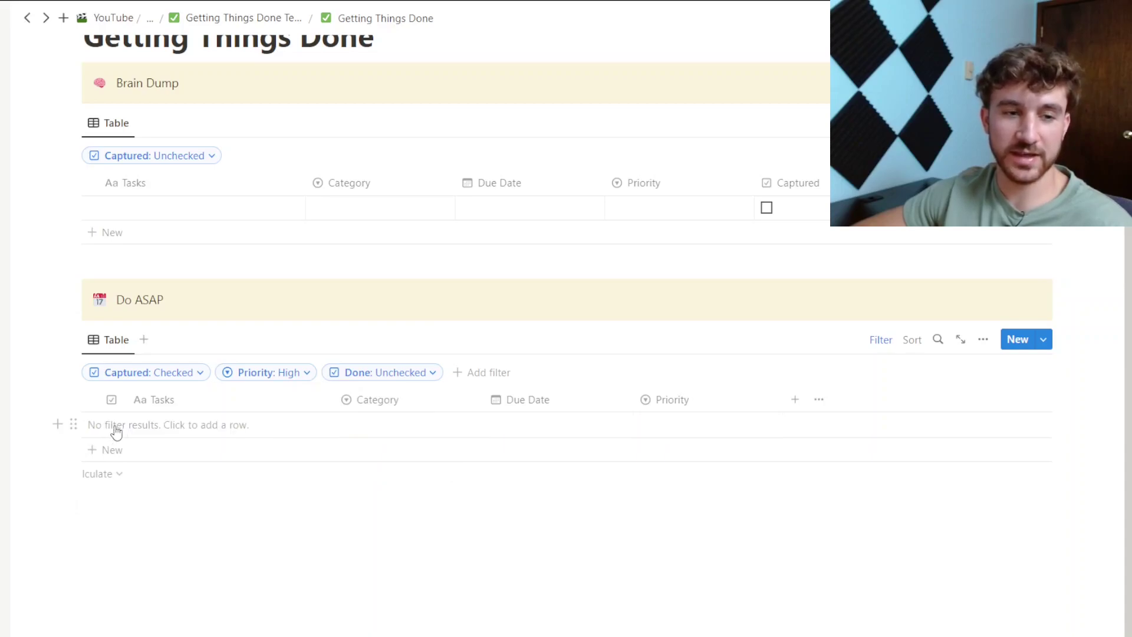
pyautogui.click(410, 372)
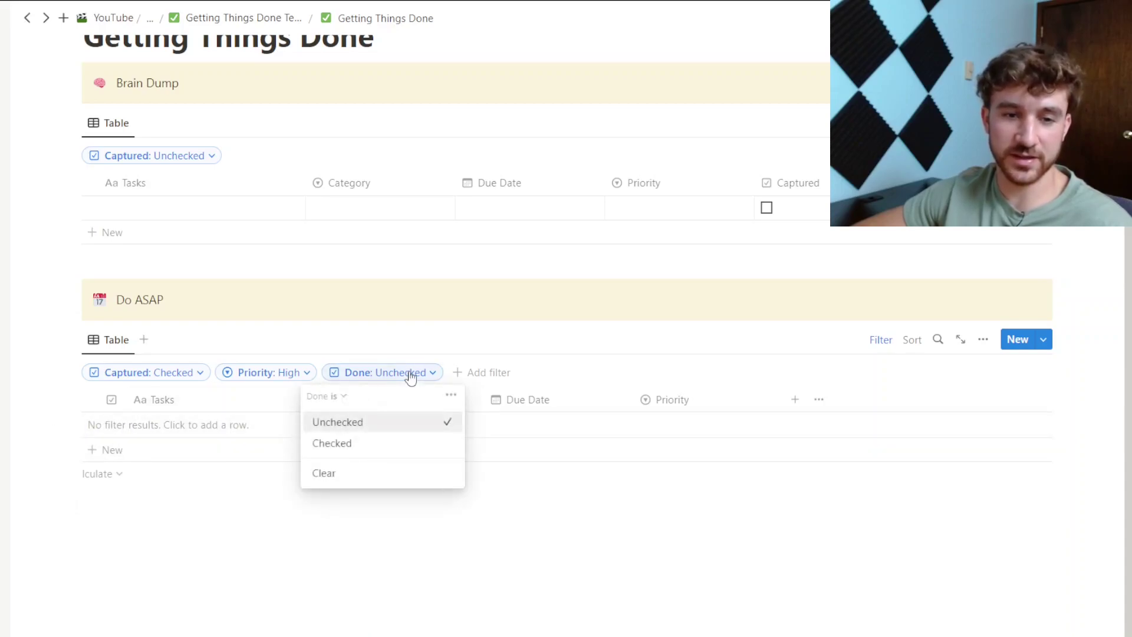
pyautogui.click(326, 471)
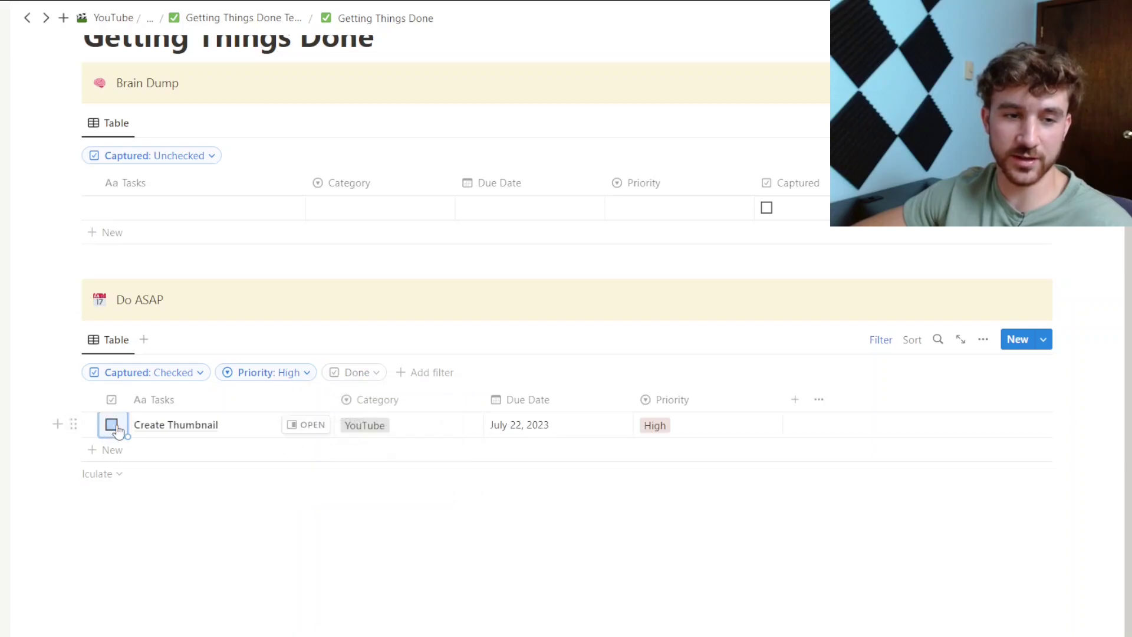
pyautogui.click(357, 373)
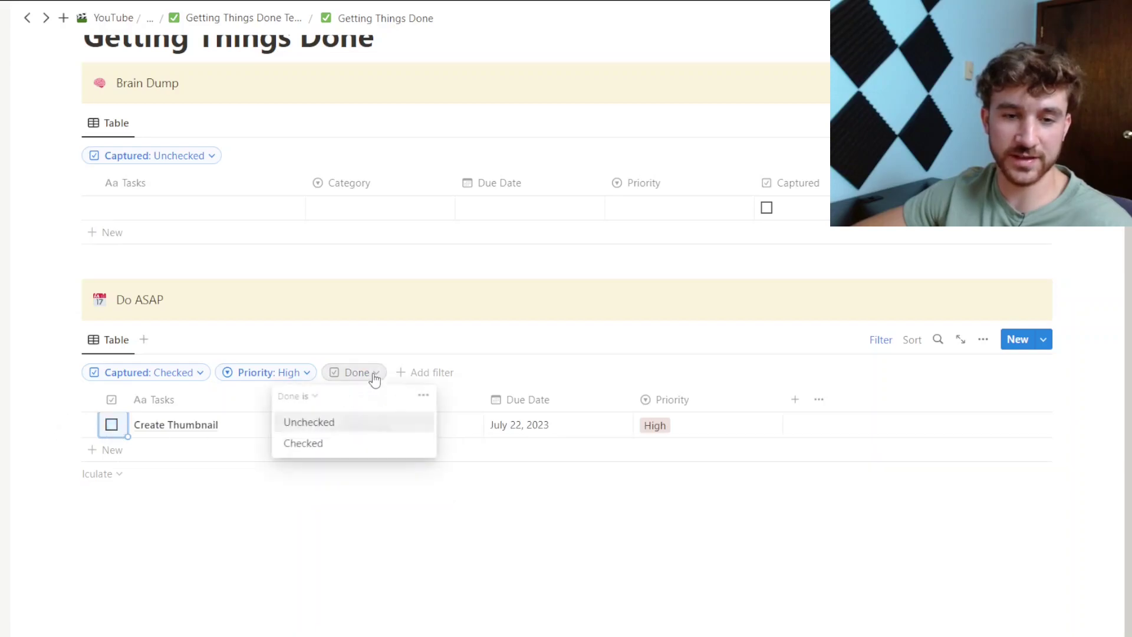
pyautogui.click(309, 422)
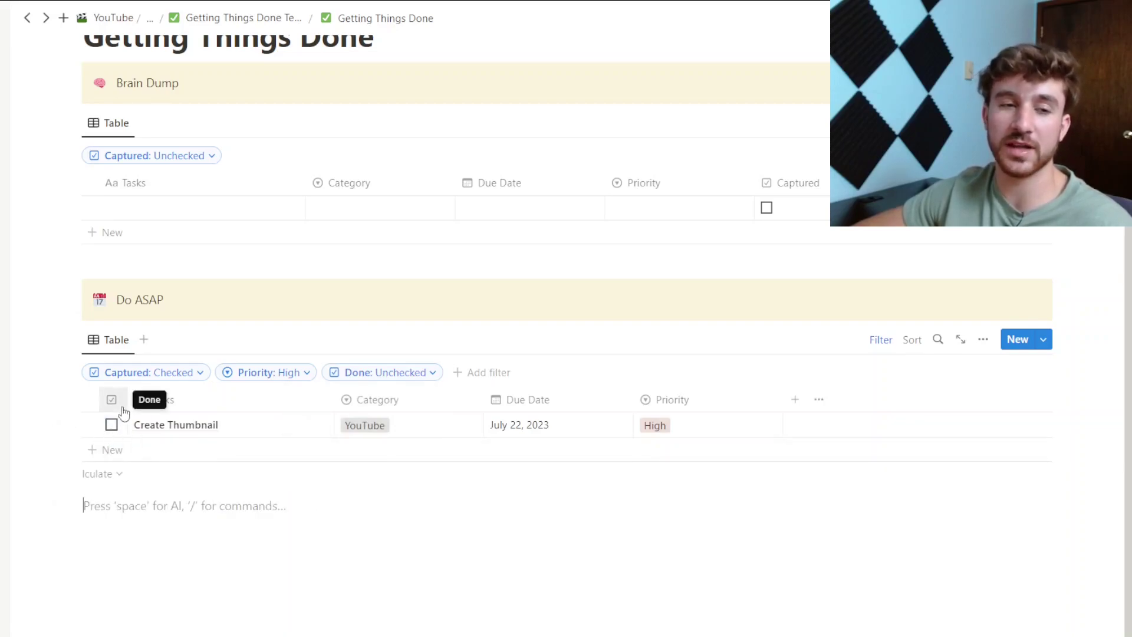
pyautogui.scroll(-1, 566, 355)
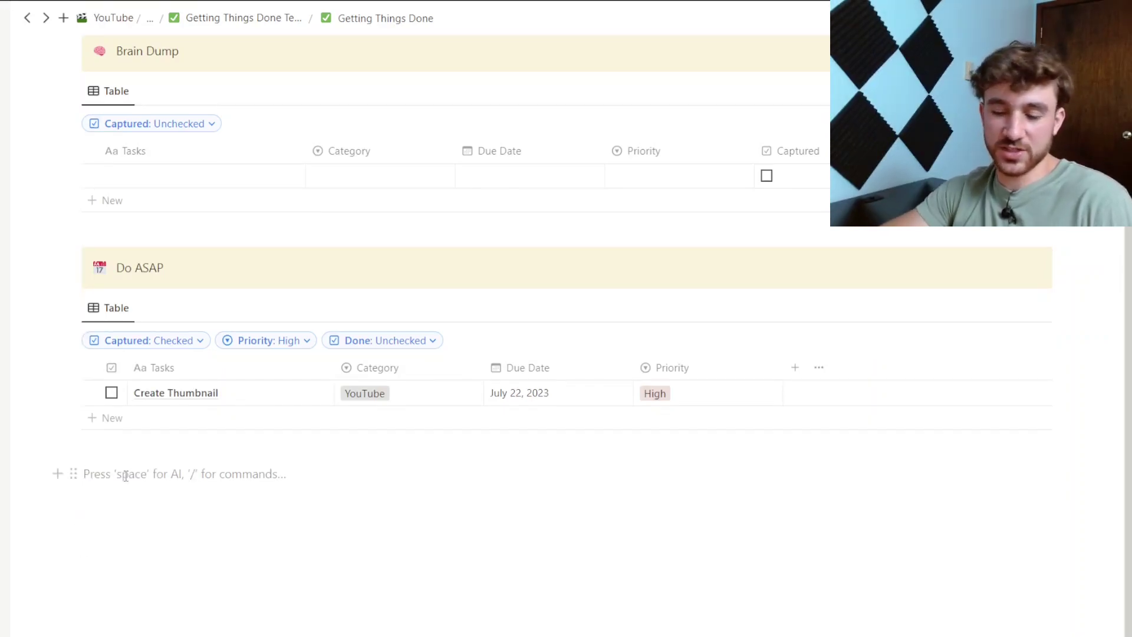
pyautogui.write('/call')
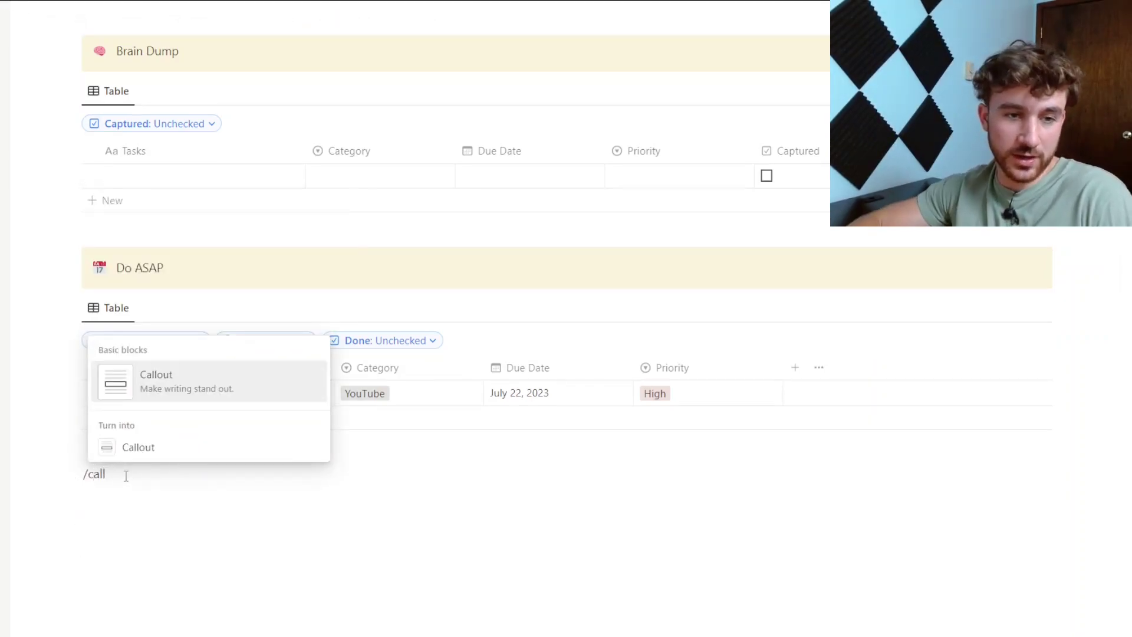
# Insert a 'This Week' callout heading below the Do ASAP table.
pyautogui.click(173, 382)
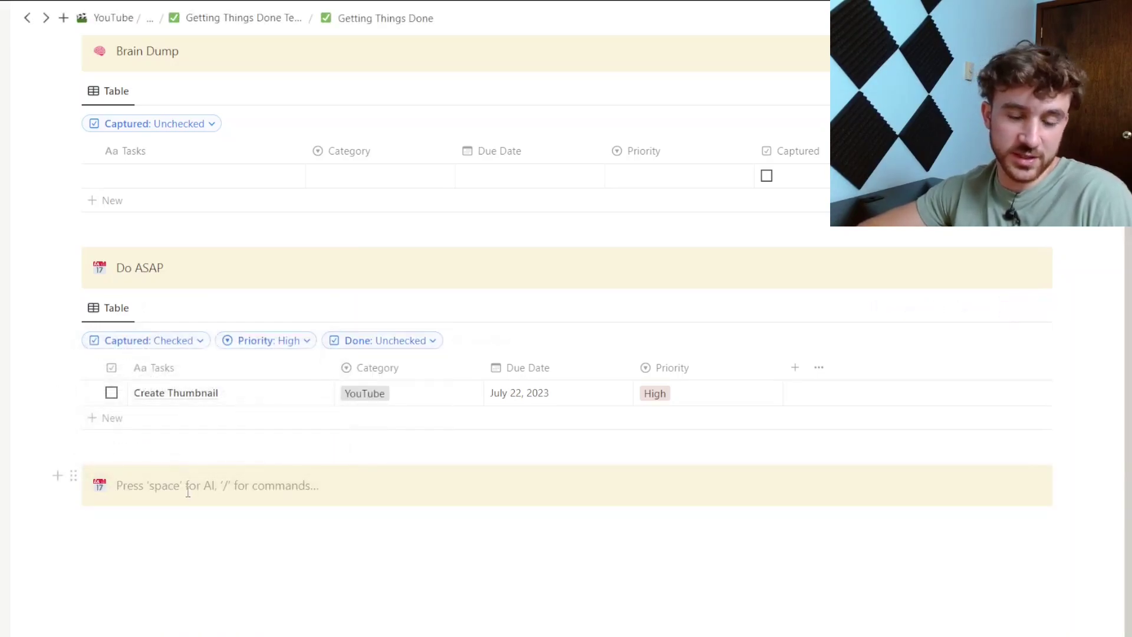
pyautogui.write('This wee')
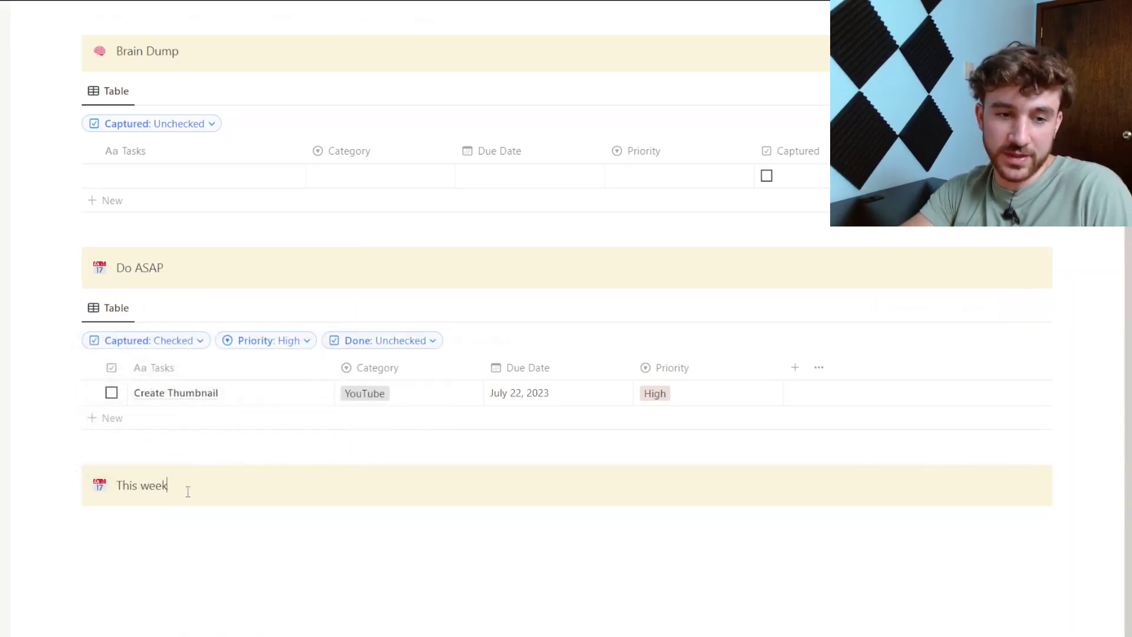
pyautogui.write('k')
pyautogui.press('Return')
# Paste the Do ASAP database link under This Week as a linked view reusing its Table view.
pyautogui.click(75, 307)
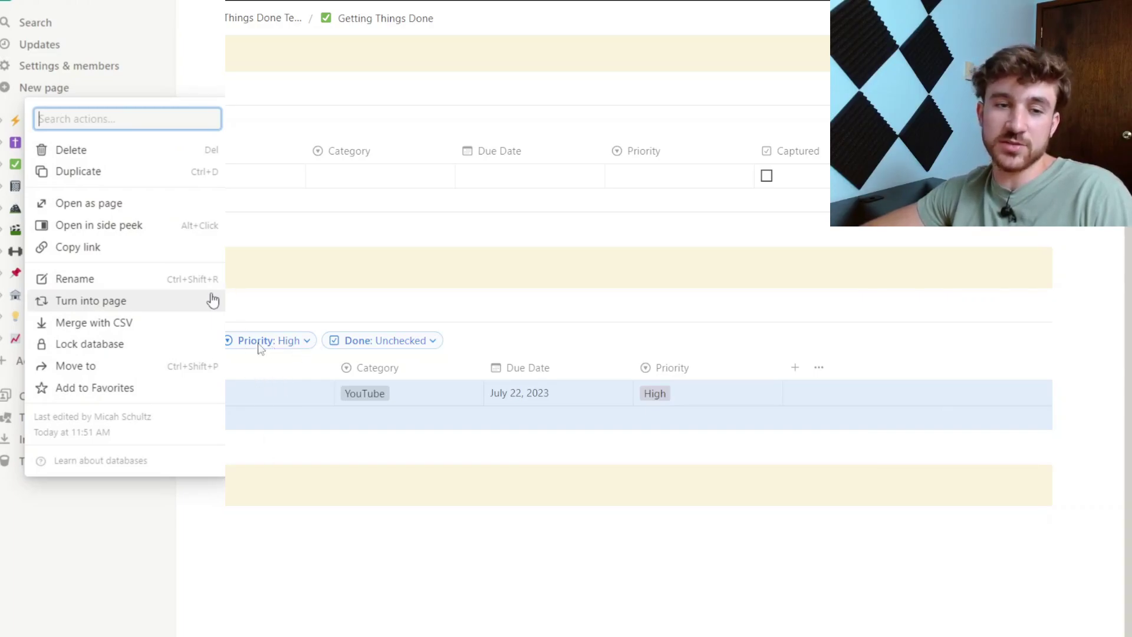
pyautogui.click(121, 254)
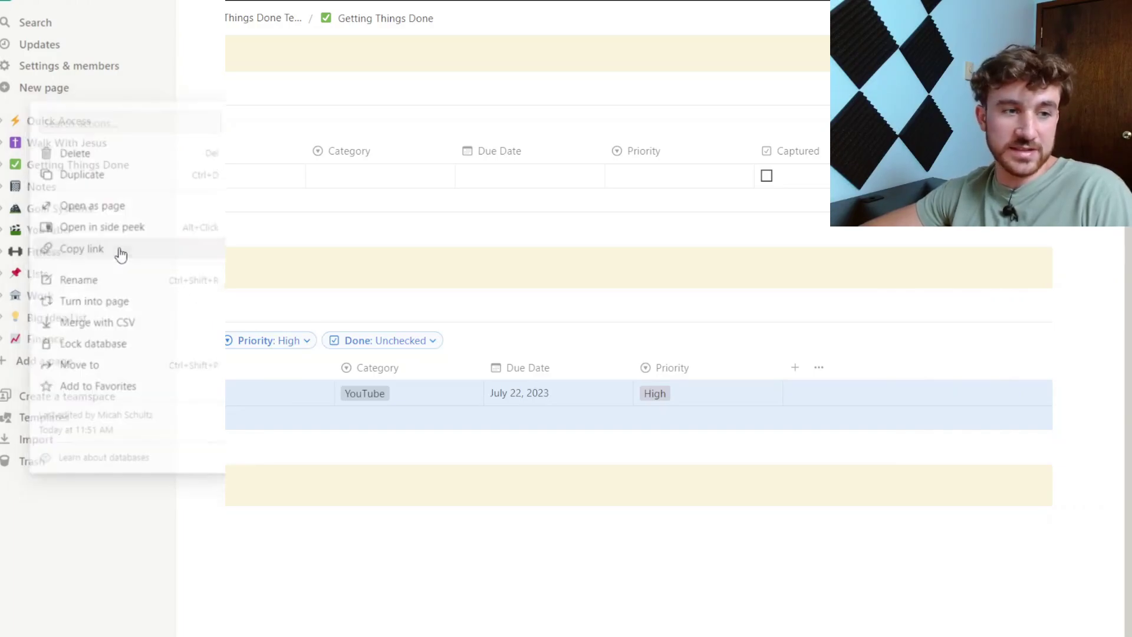
pyautogui.click(139, 528)
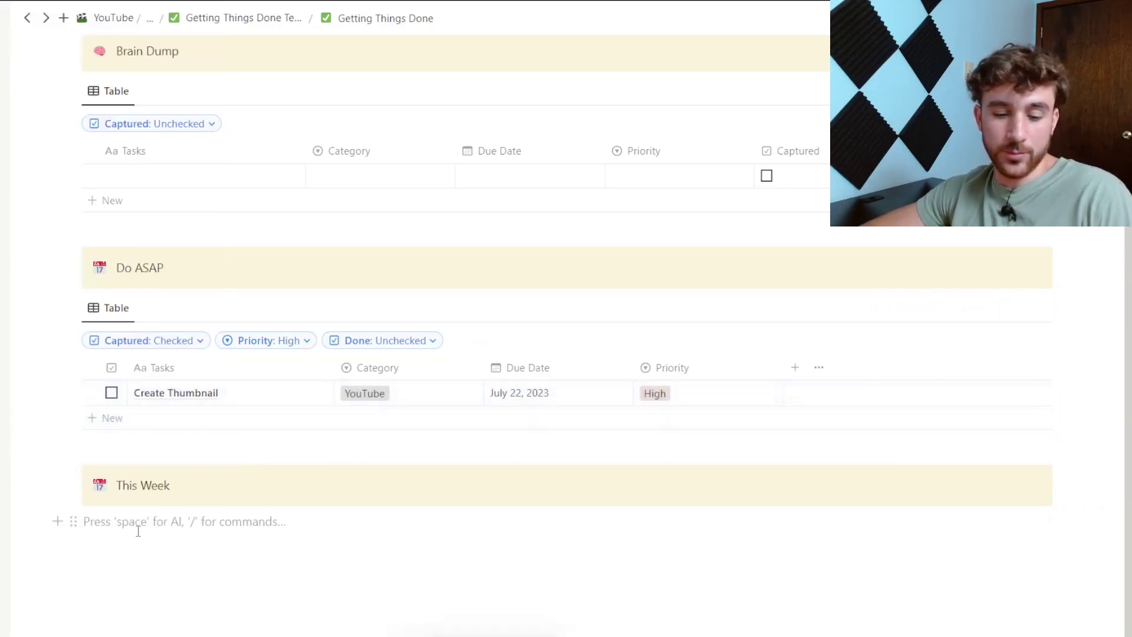
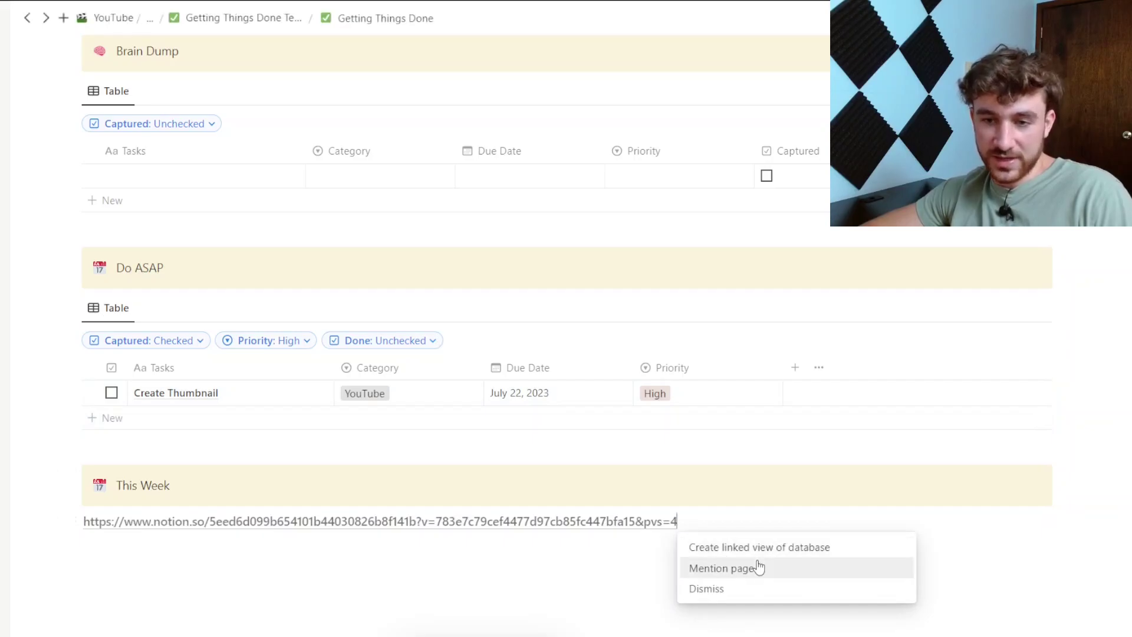
pyautogui.click(759, 547)
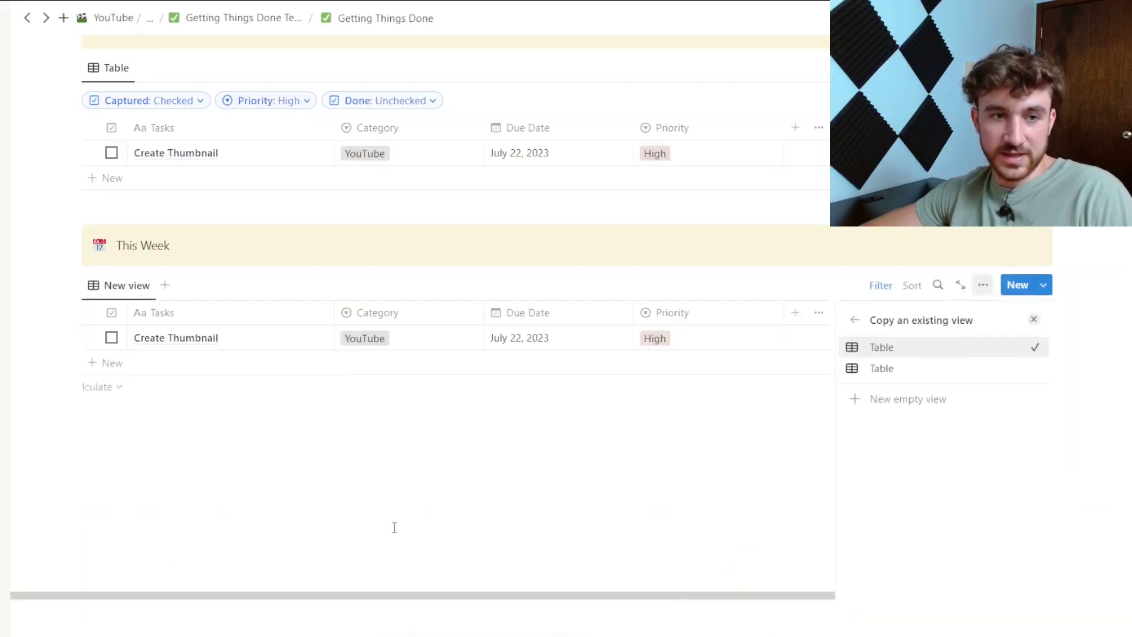
pyautogui.click(793, 475)
pyautogui.scroll(3, 793, 475)
pyautogui.scroll(4, 531, 479)
pyautogui.scroll(2, 478, 478)
pyautogui.scroll(-3, 473, 478)
pyautogui.scroll(-2, 474, 478)
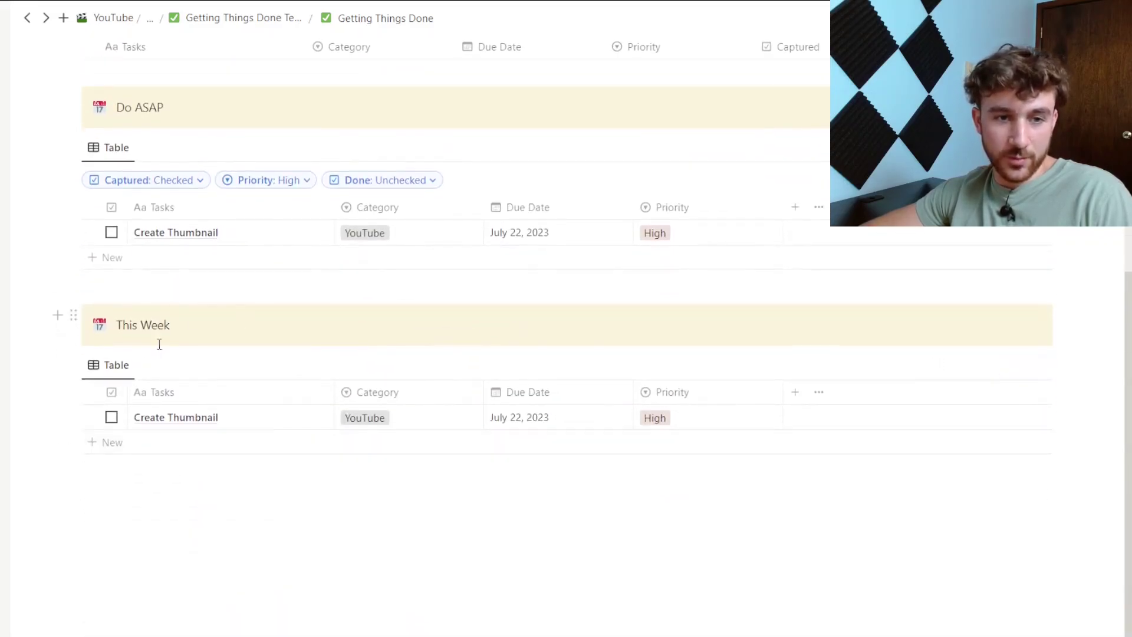
# Change This Week's Priority filter from High to Medium and Low.
pyautogui.click(881, 364)
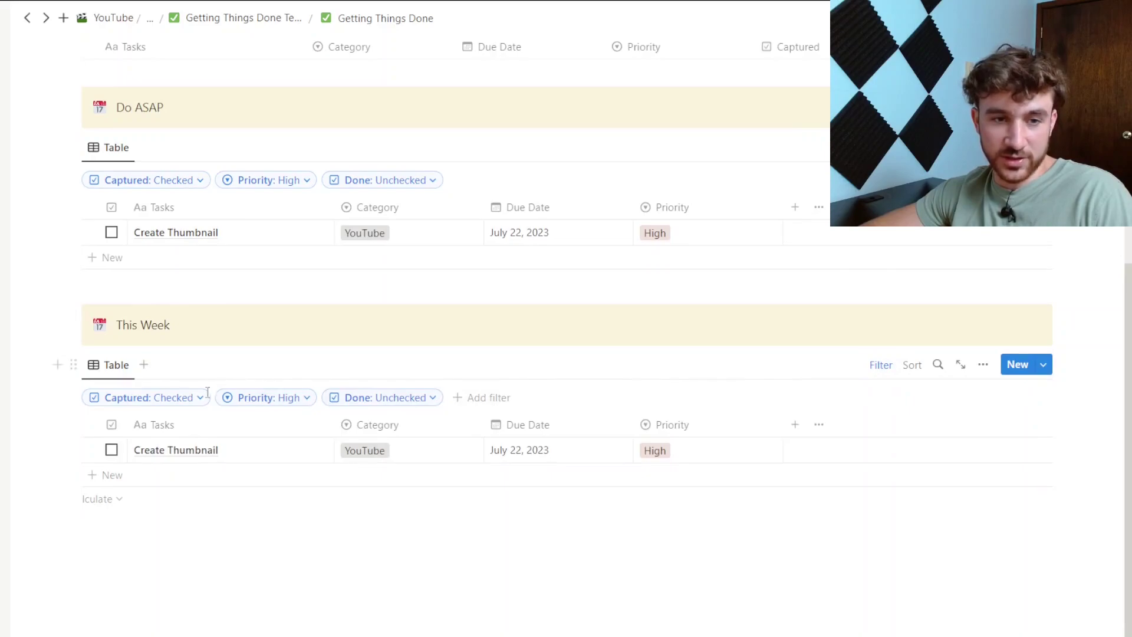
pyautogui.click(289, 398)
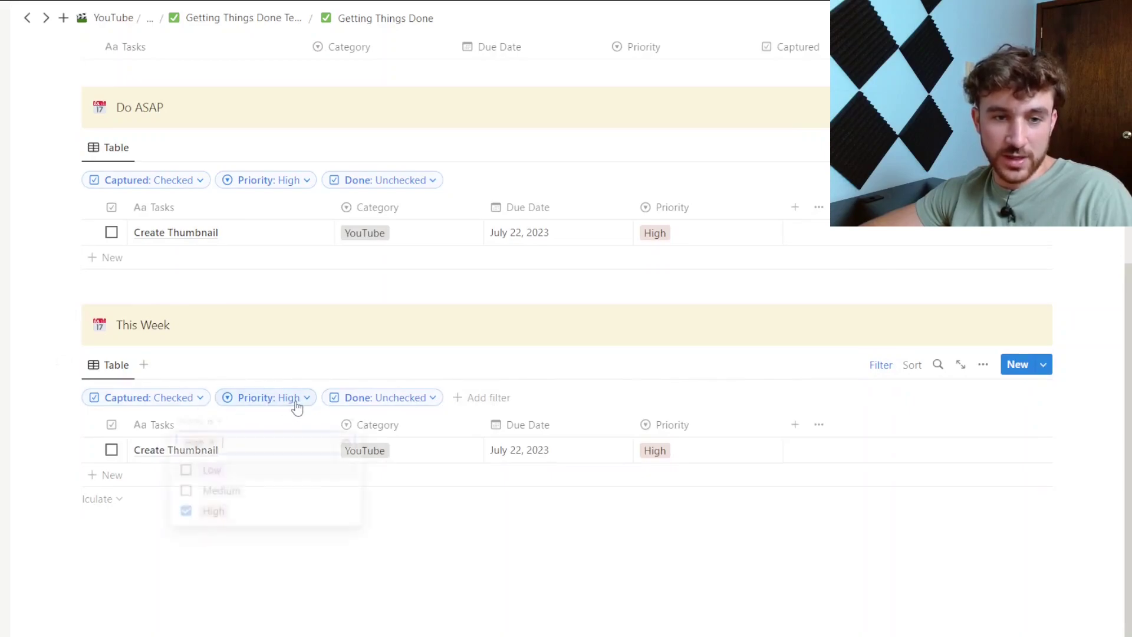
pyautogui.click(184, 513)
pyautogui.click(184, 492)
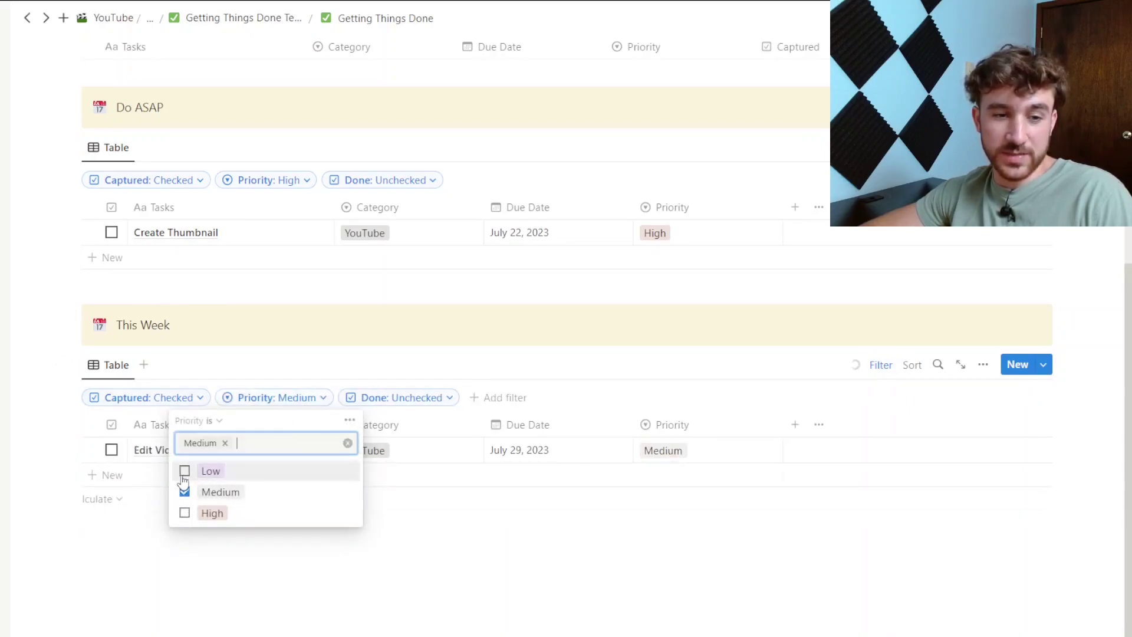
pyautogui.click(184, 471)
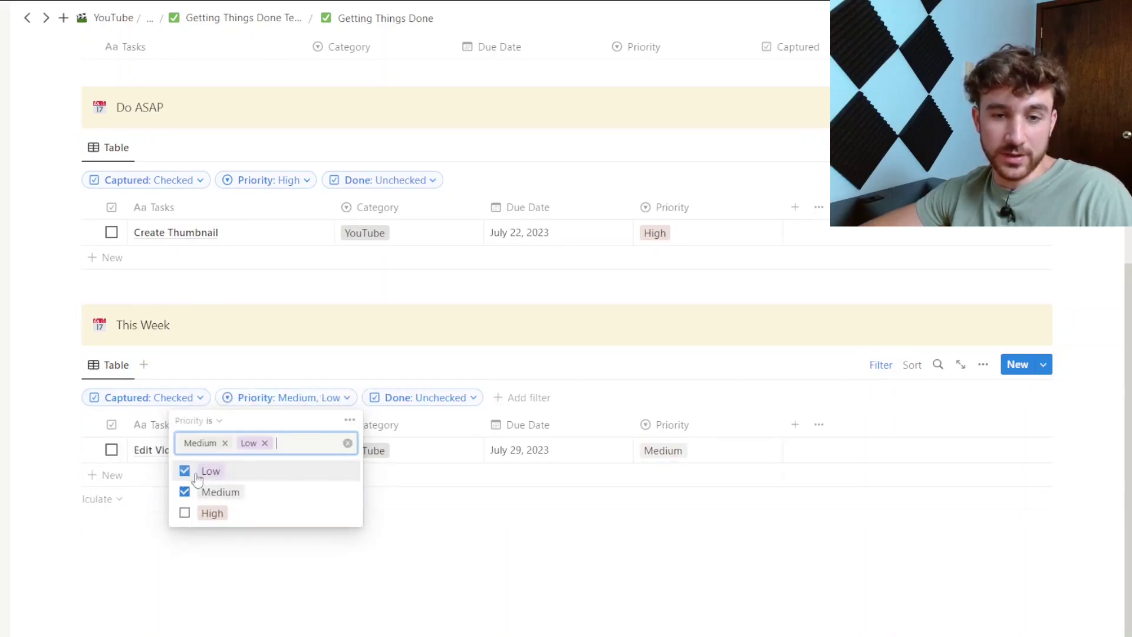
pyautogui.click(465, 520)
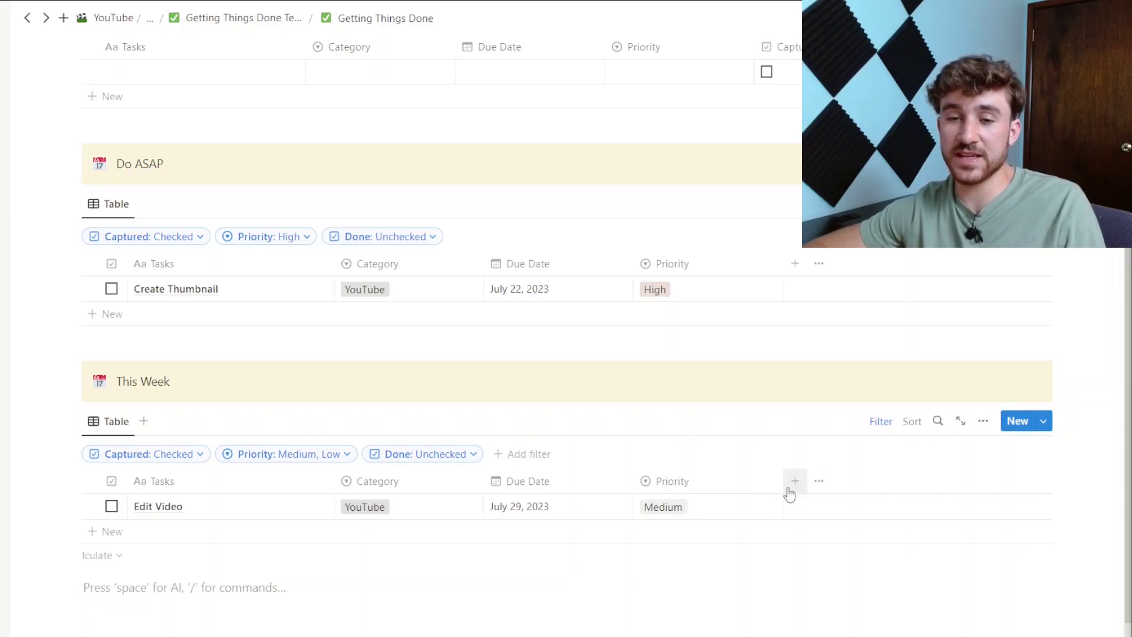
pyautogui.scroll(-2, 761, 496)
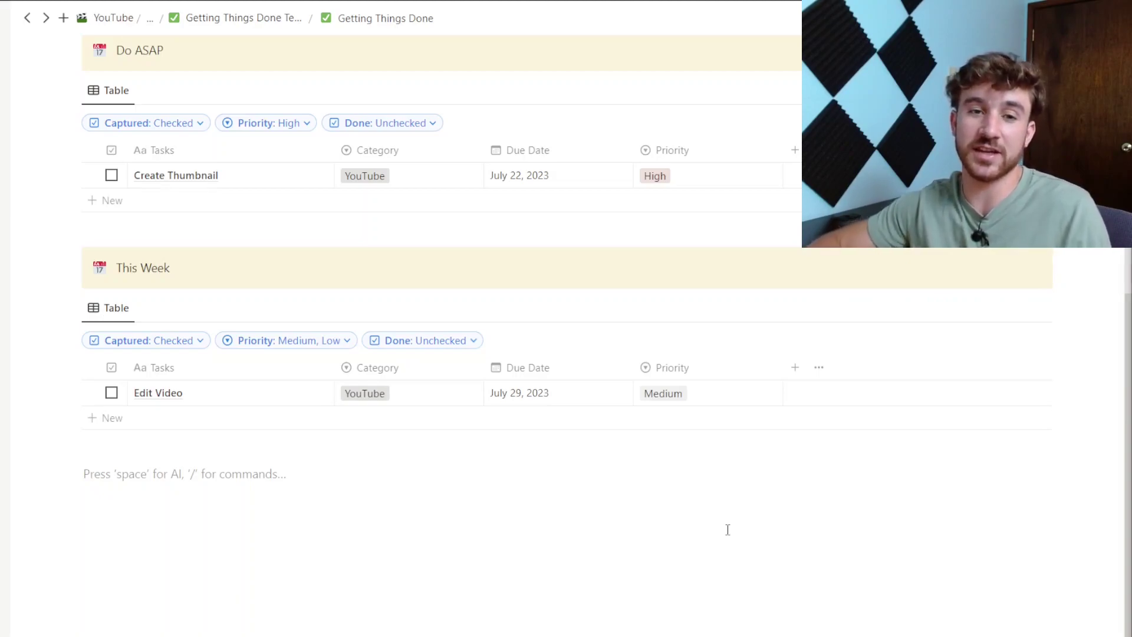
pyautogui.moveTo(158, 506)
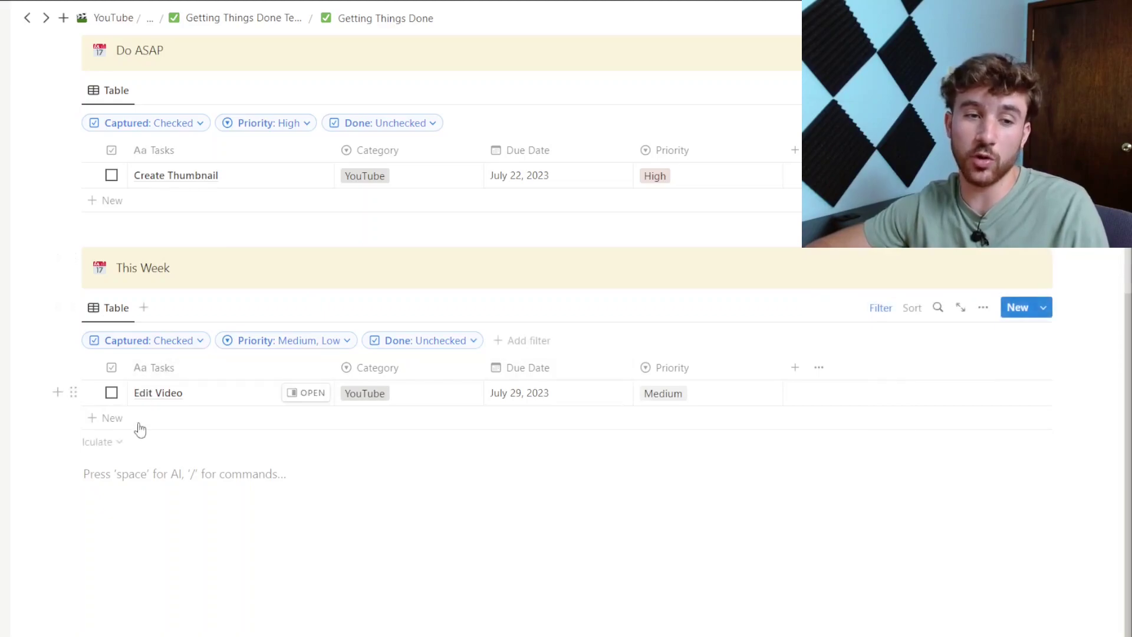
pyautogui.moveTo(75, 392)
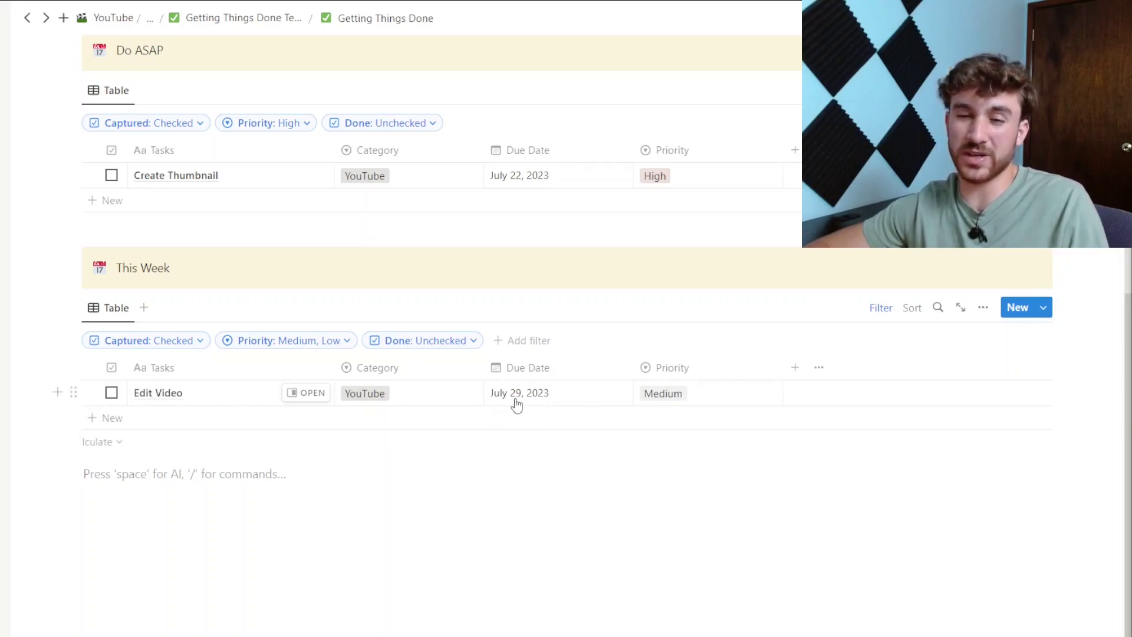
pyautogui.moveTo(158, 393)
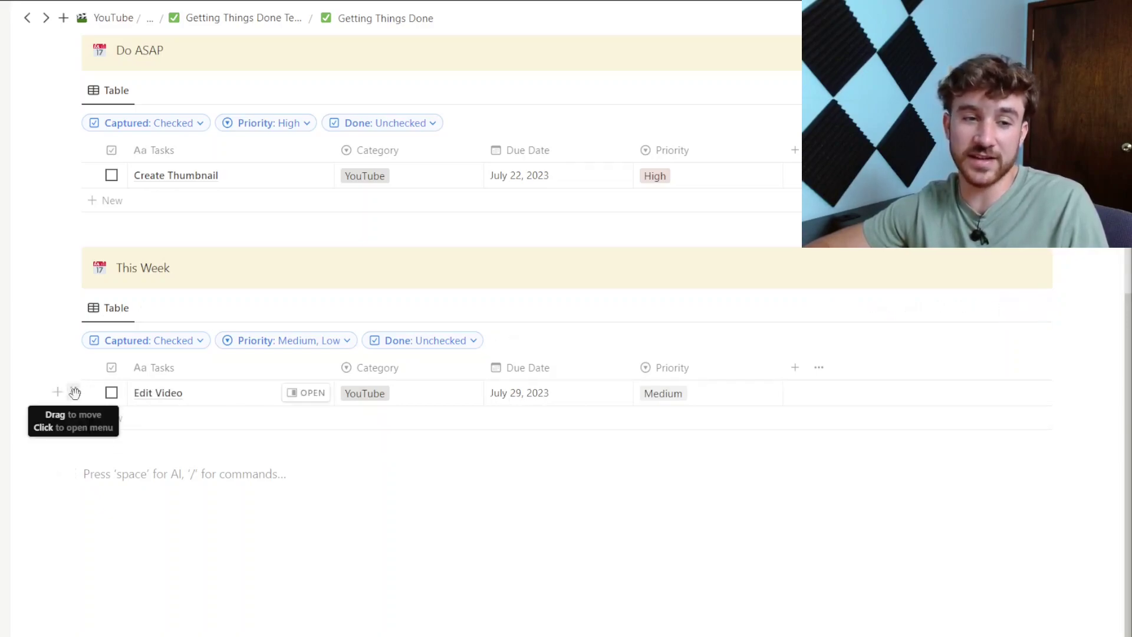
pyautogui.moveTo(75, 392)
pyautogui.mouseDown()
pyautogui.moveTo(97, 201)
pyautogui.moveTo(102, 418)
pyautogui.mouseUp()
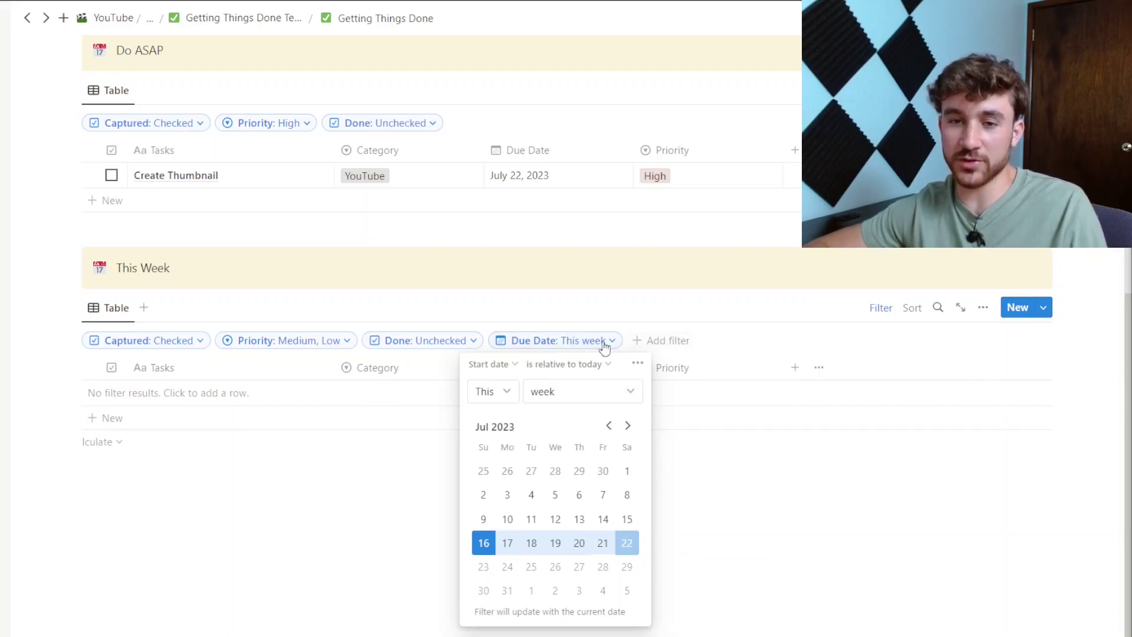
# Make This Week's Due Date filter an advanced group covering this, next and past week.
pyautogui.click(636, 365)
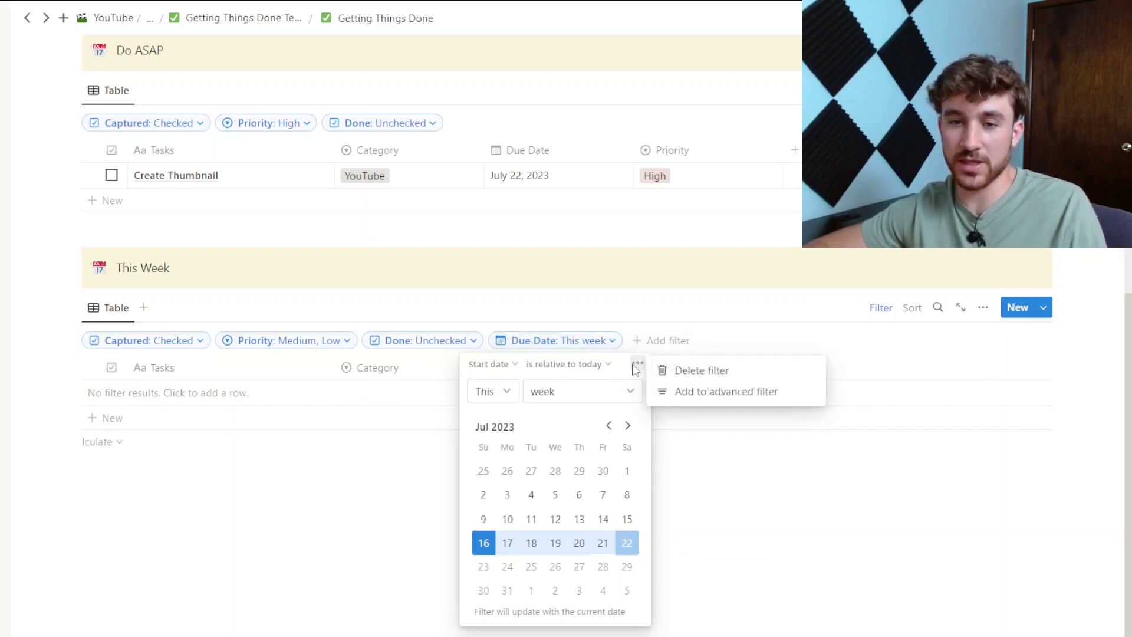
pyautogui.click(701, 395)
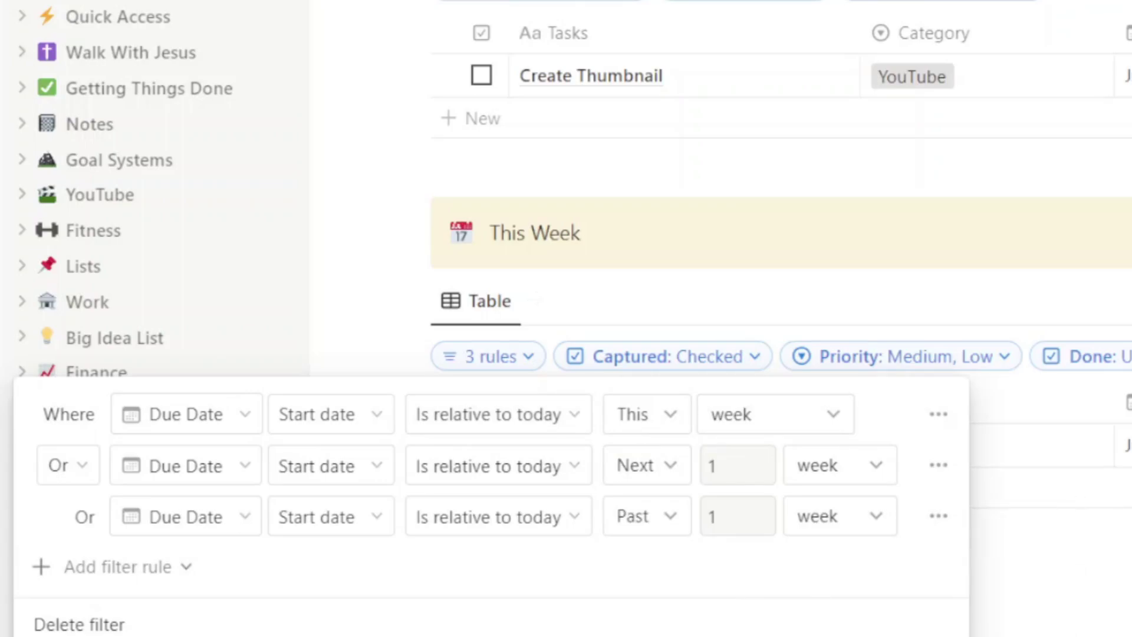
pyautogui.press('Escape')
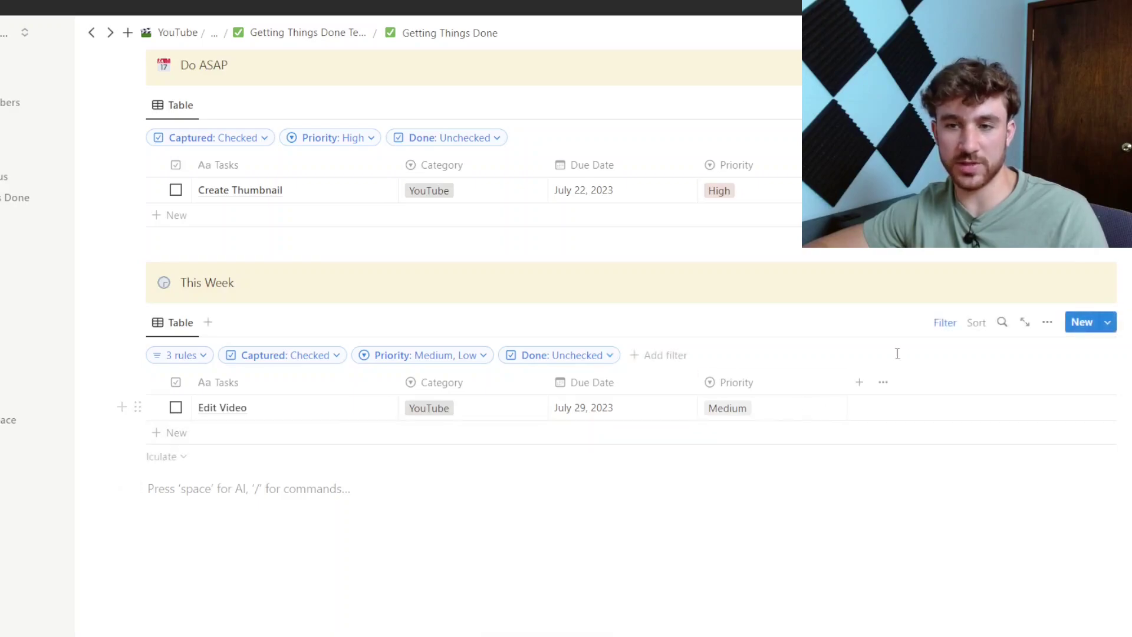
# Sort This Week by Due Date ascending and add a new empty task row.
pyautogui.click(975, 322)
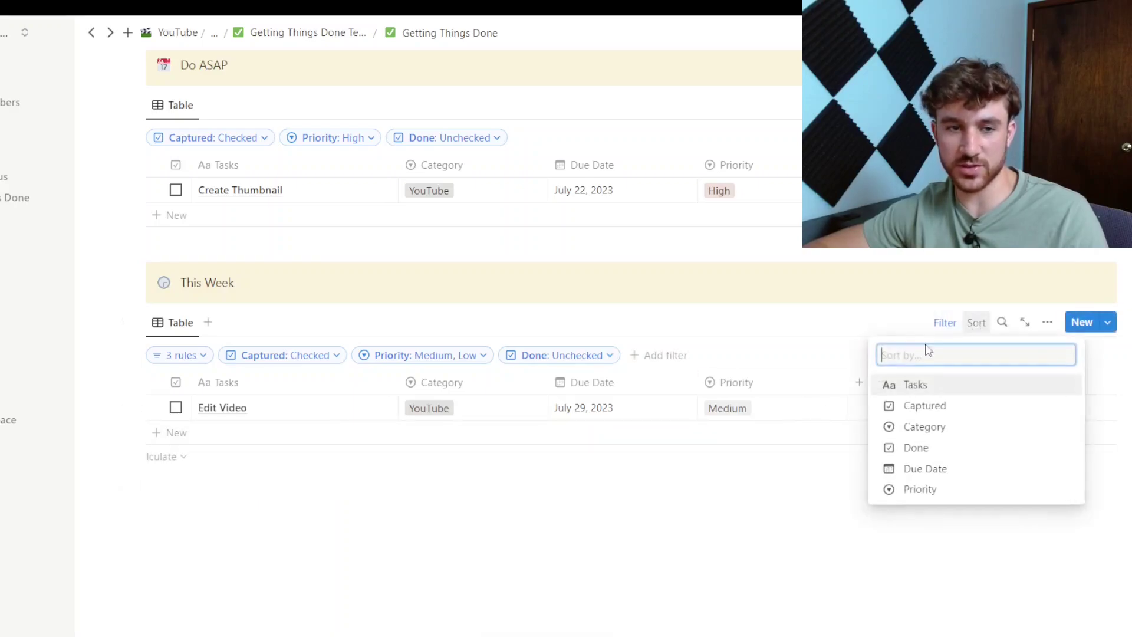
pyautogui.click(925, 468)
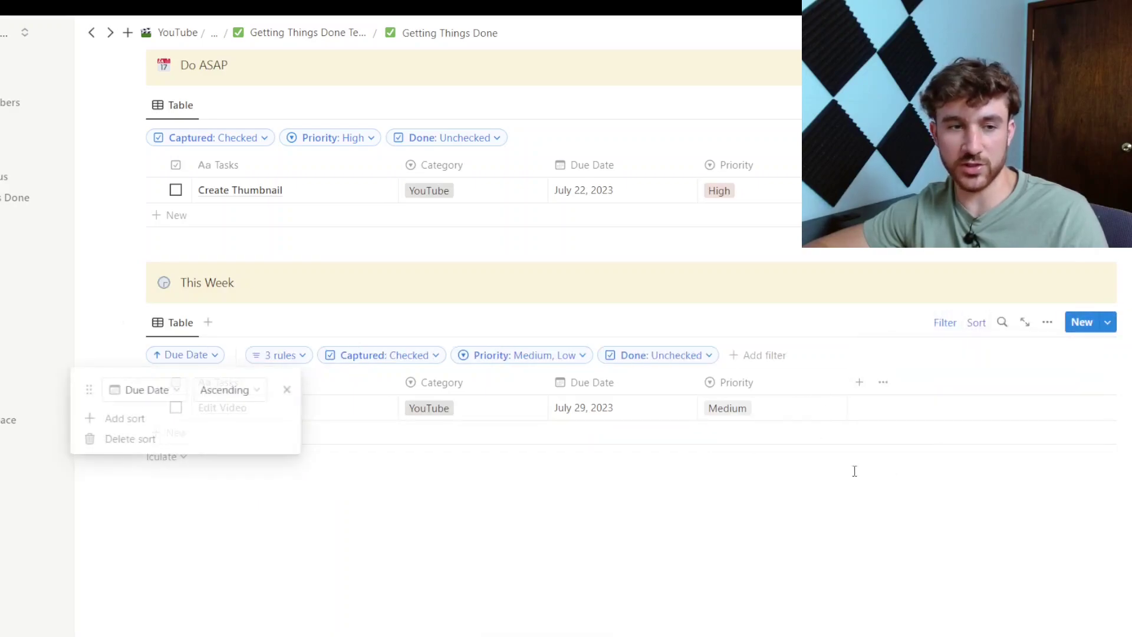
pyautogui.click(289, 500)
pyautogui.click(577, 432)
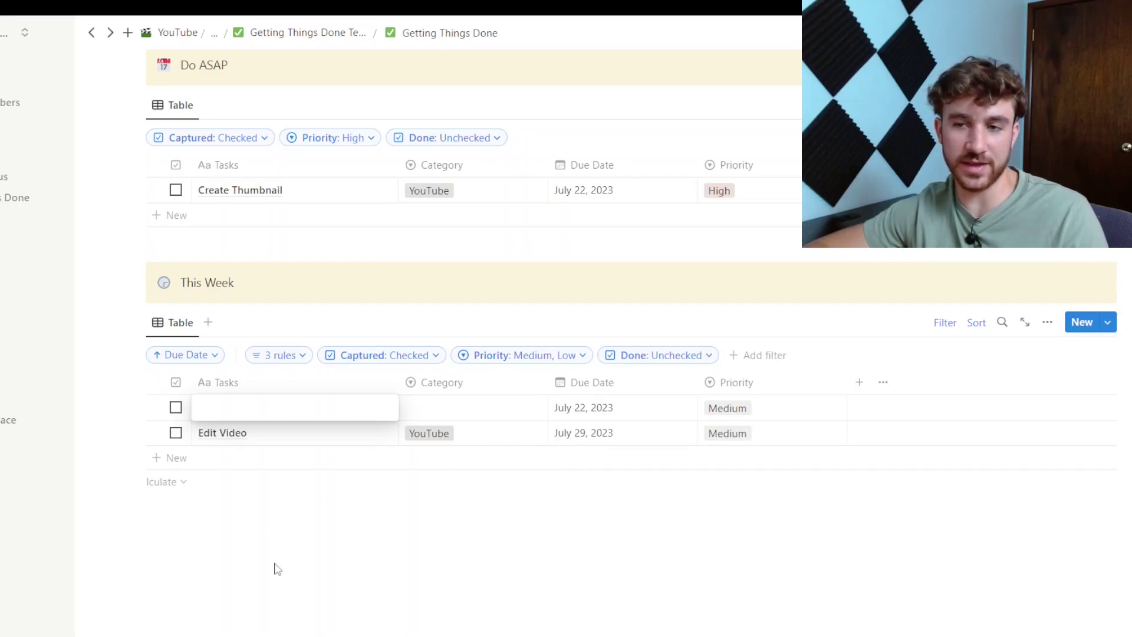
pyautogui.scroll(1, 335, 570)
pyautogui.scroll(5, 447, 525)
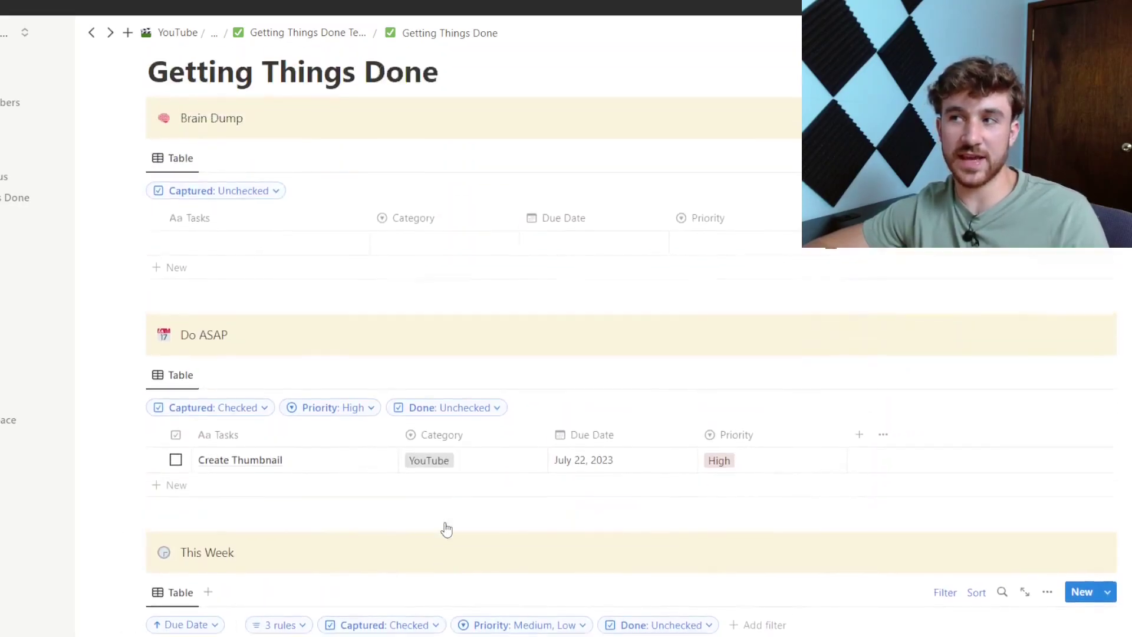
# Add captured task 'Create Script': YouTube, due July 29, 2023, Medium priority.
pyautogui.click(228, 293)
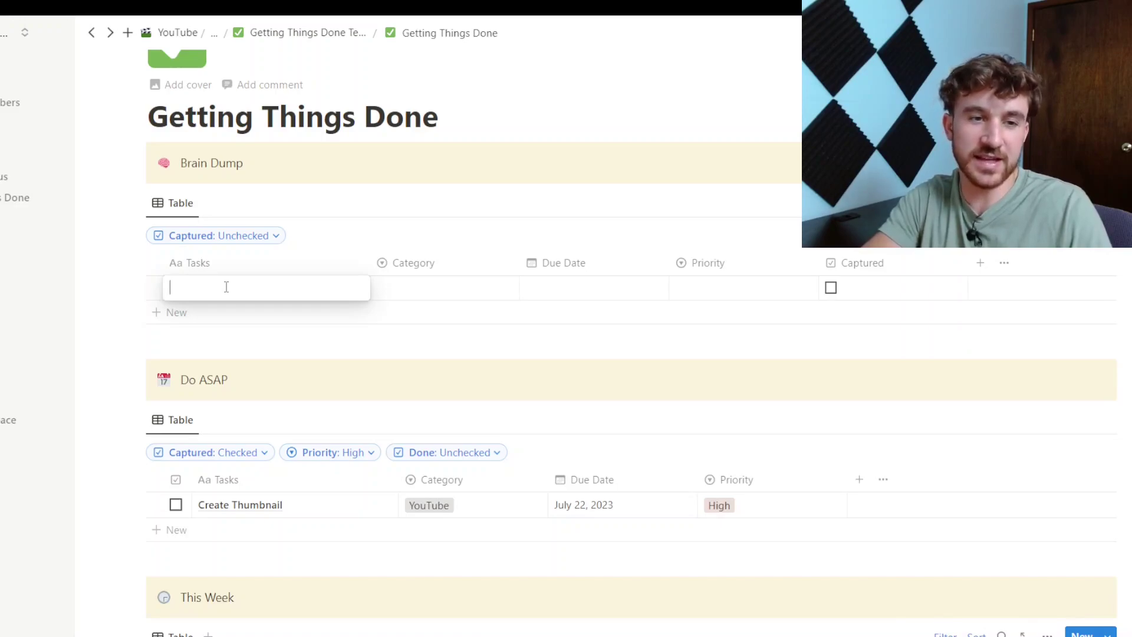
pyautogui.write('Create Script')
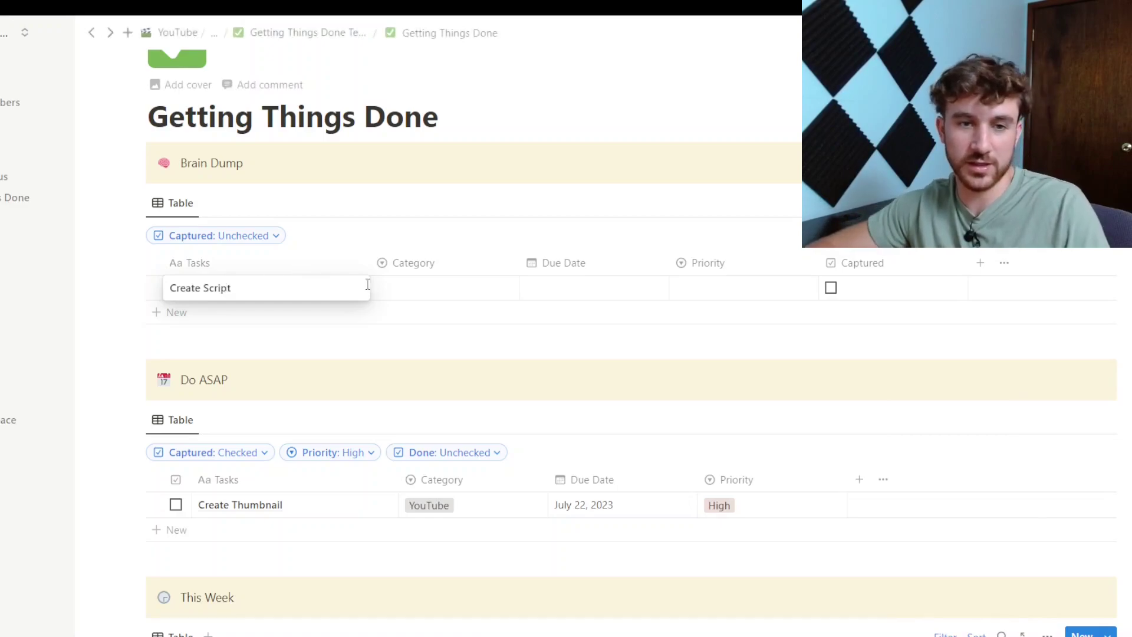
pyautogui.click(442, 287)
pyautogui.click(421, 357)
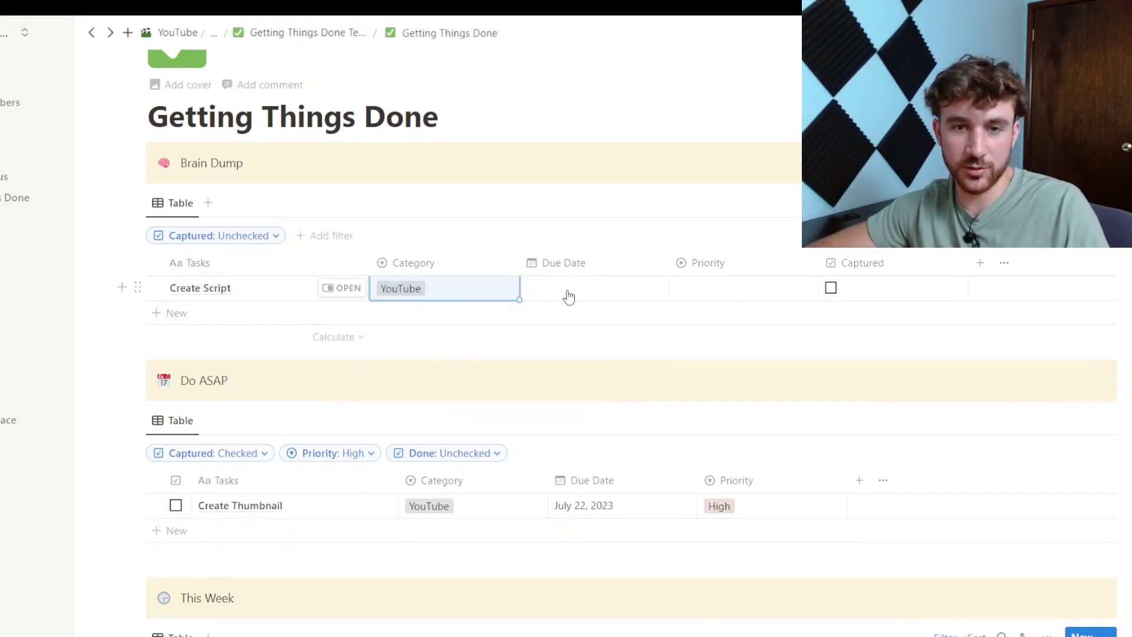
pyautogui.click(583, 288)
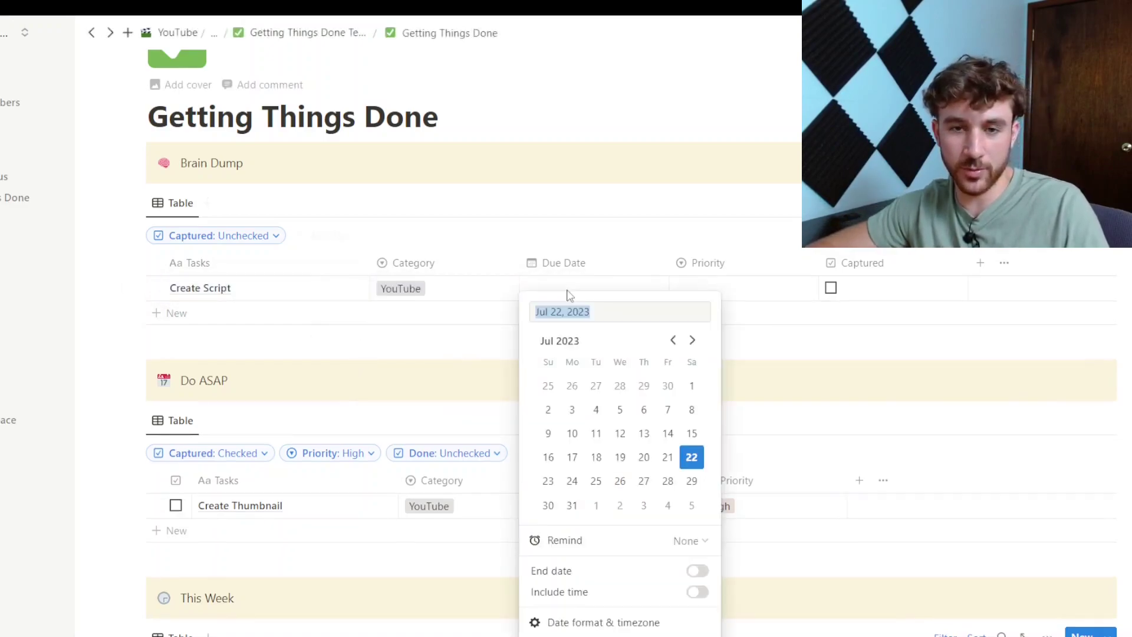
pyautogui.click(691, 481)
pyautogui.click(734, 290)
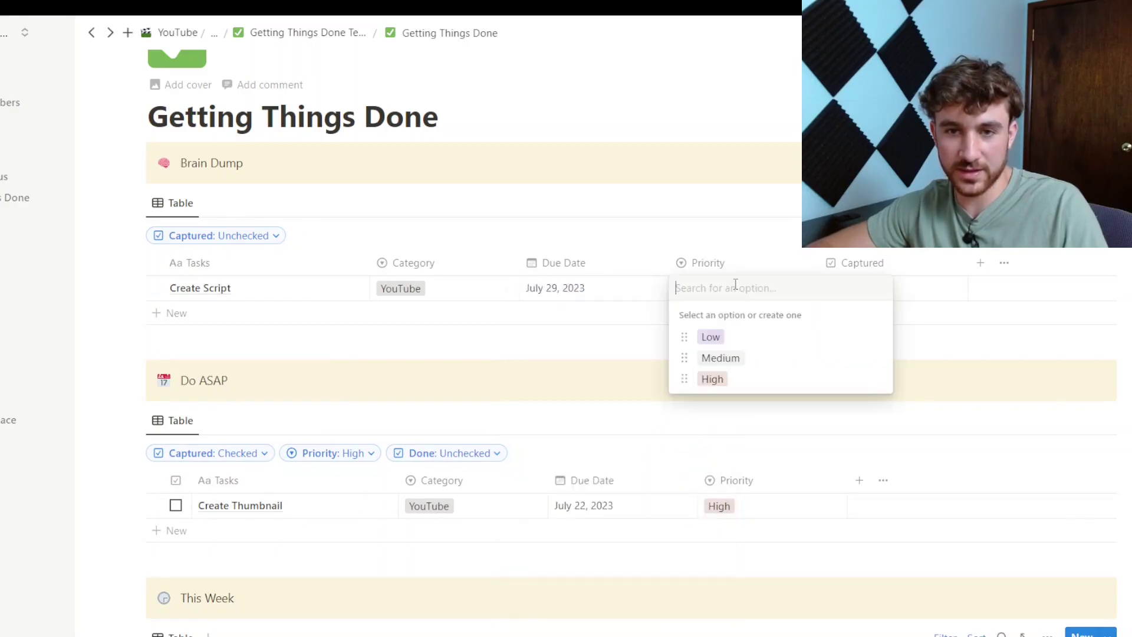
pyautogui.click(727, 358)
pyautogui.click(833, 289)
pyautogui.scroll(-4, 478, 332)
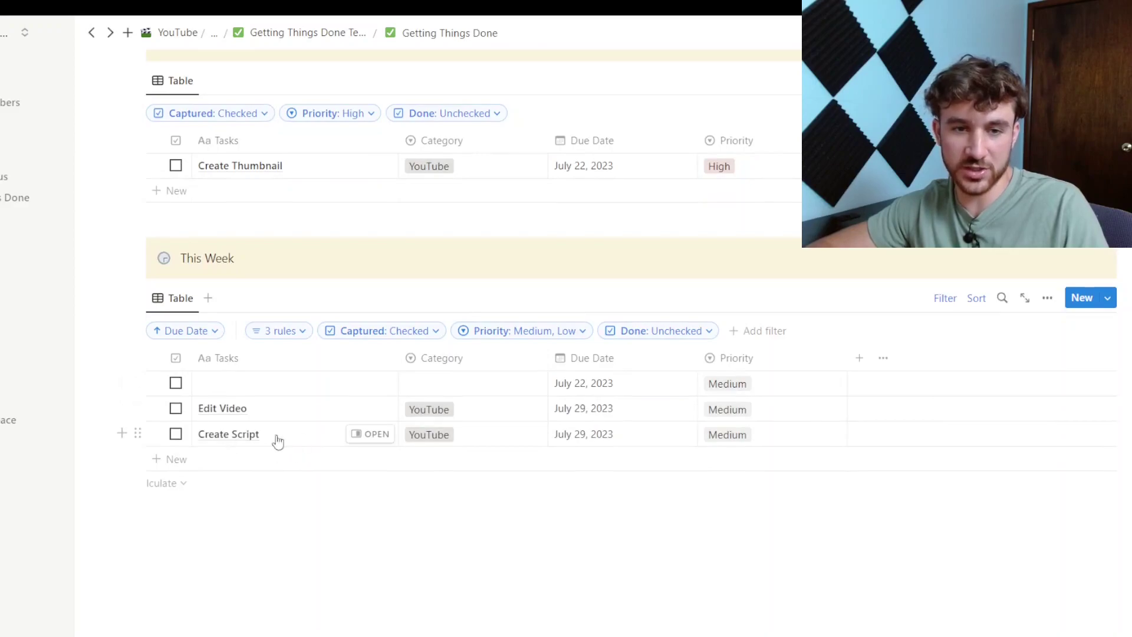
pyautogui.scroll(2, 424, 460)
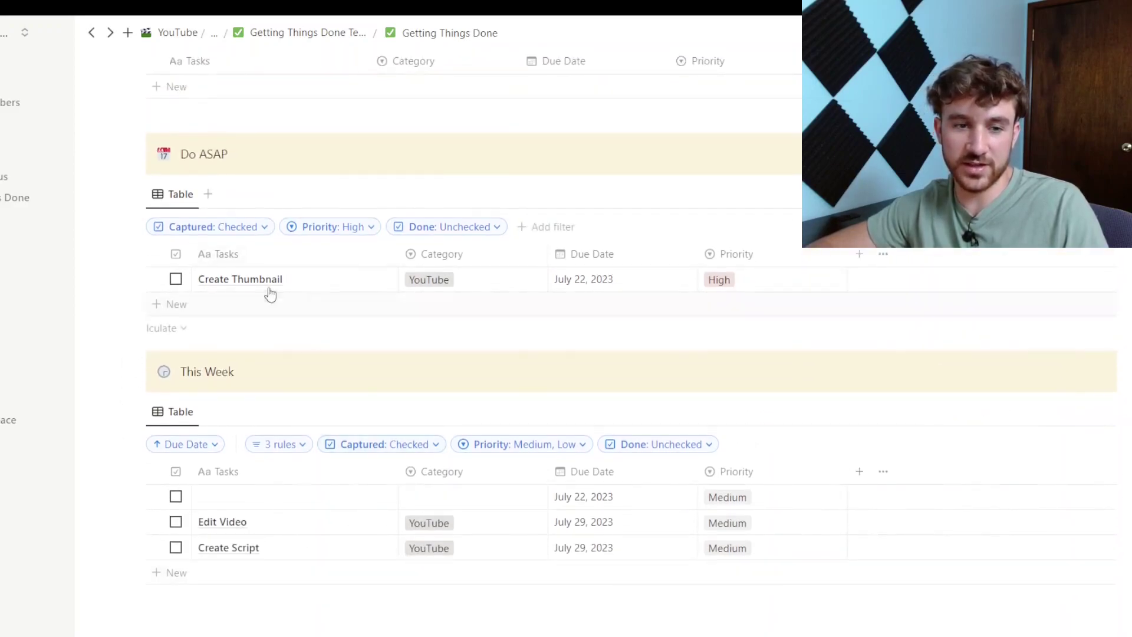
pyautogui.scroll(-2, 332, 432)
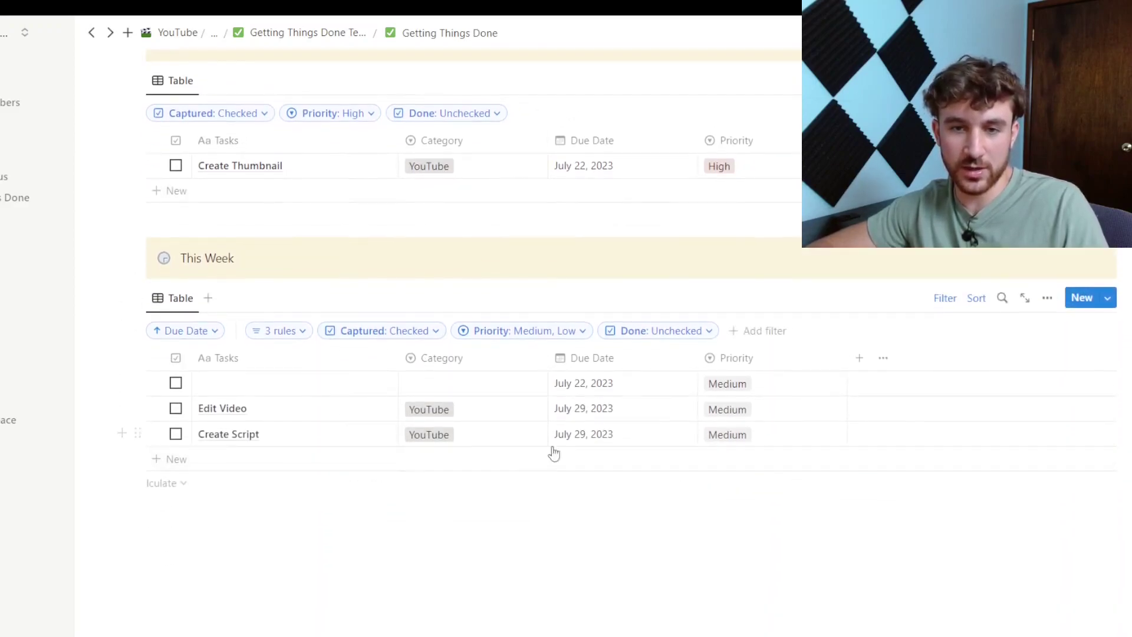
pyautogui.moveTo(278, 441)
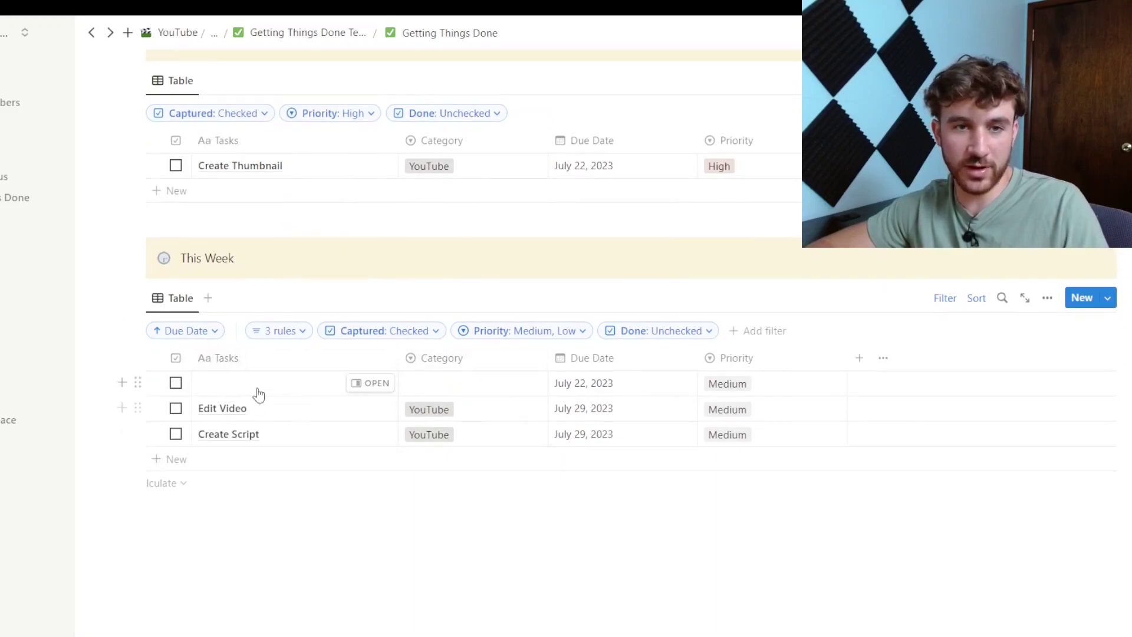
pyautogui.scroll(-1, 380, 414)
pyautogui.scroll(2, 381, 414)
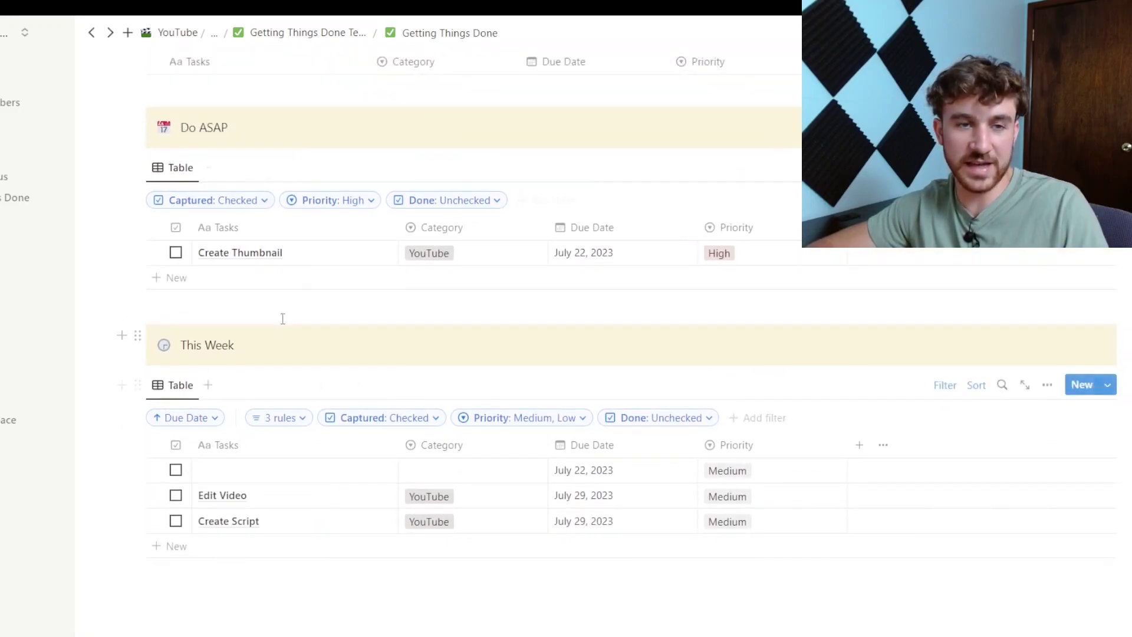
pyautogui.write('/callout')
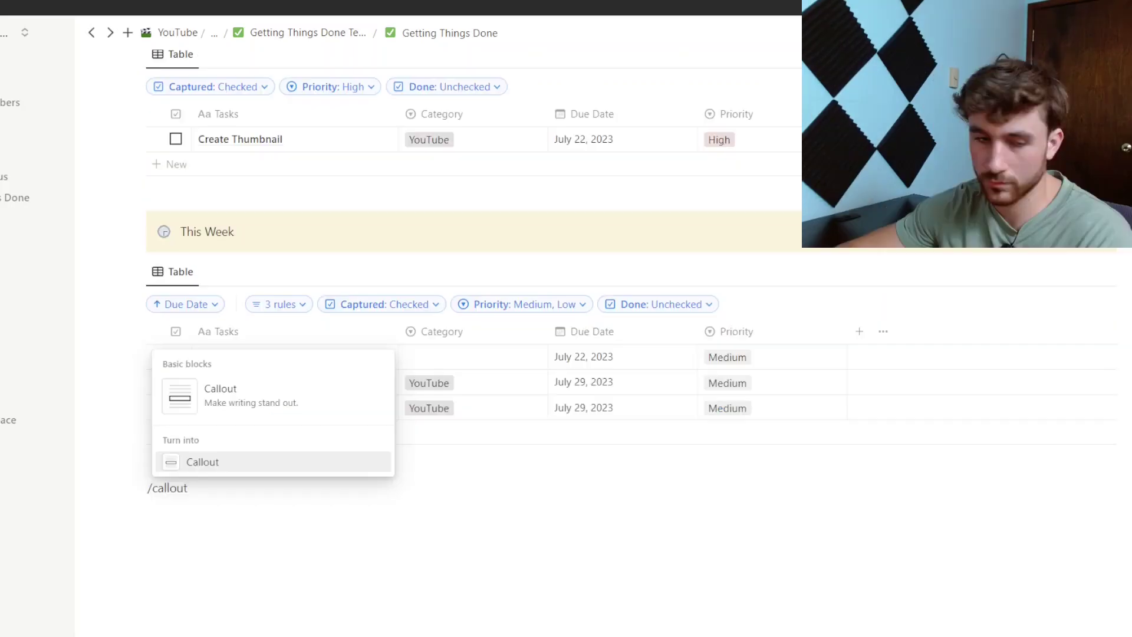
# Insert a 'Some Time' callout heading with a yawning emoji icon.
pyautogui.press('Return')
pyautogui.write('Soeme Time')
pyautogui.click(164, 500)
pyautogui.write('yawn')
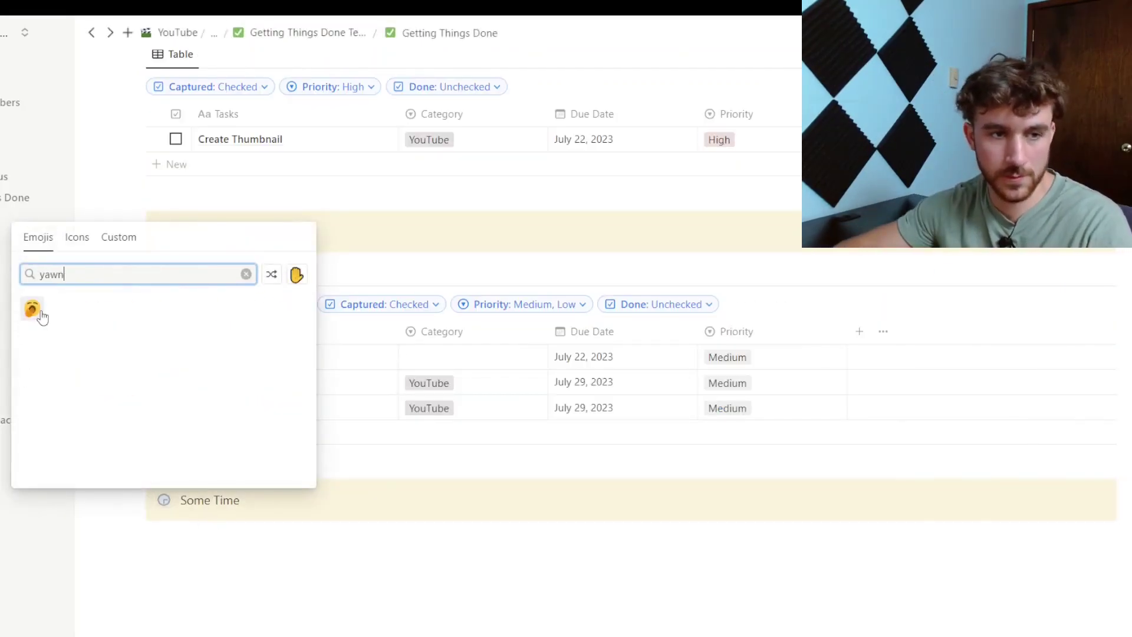
pyautogui.click(32, 329)
# Paste a linked tasks table under Some Time, copying This Week's filtered view.
pyautogui.rightClick(265, 381)
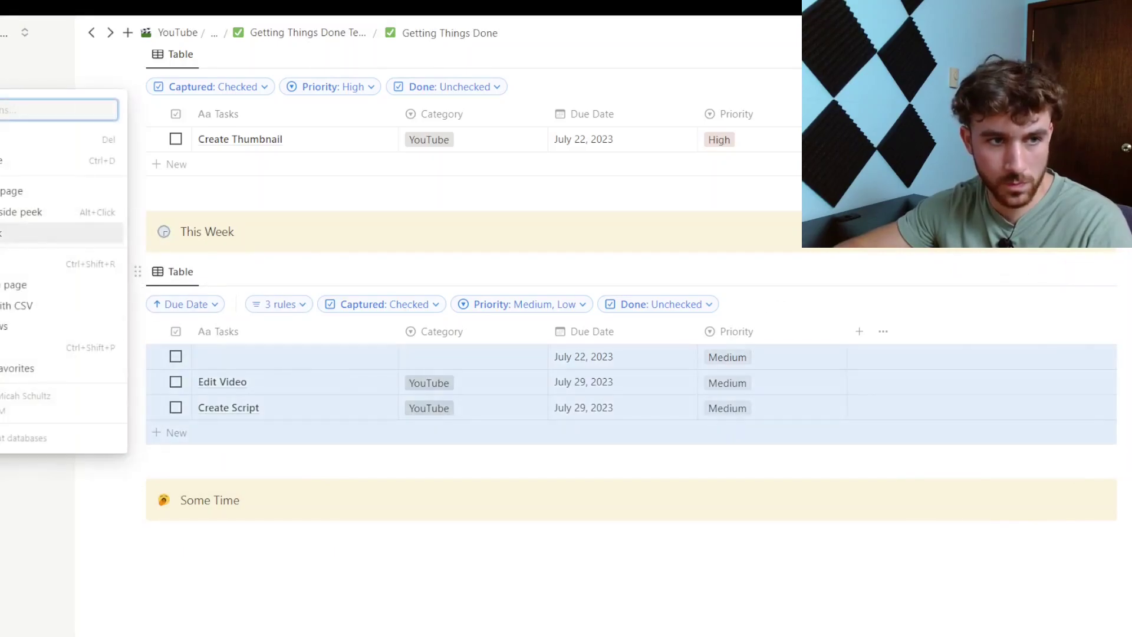
pyautogui.click(36, 325)
pyautogui.click(221, 540)
pyautogui.click(819, 566)
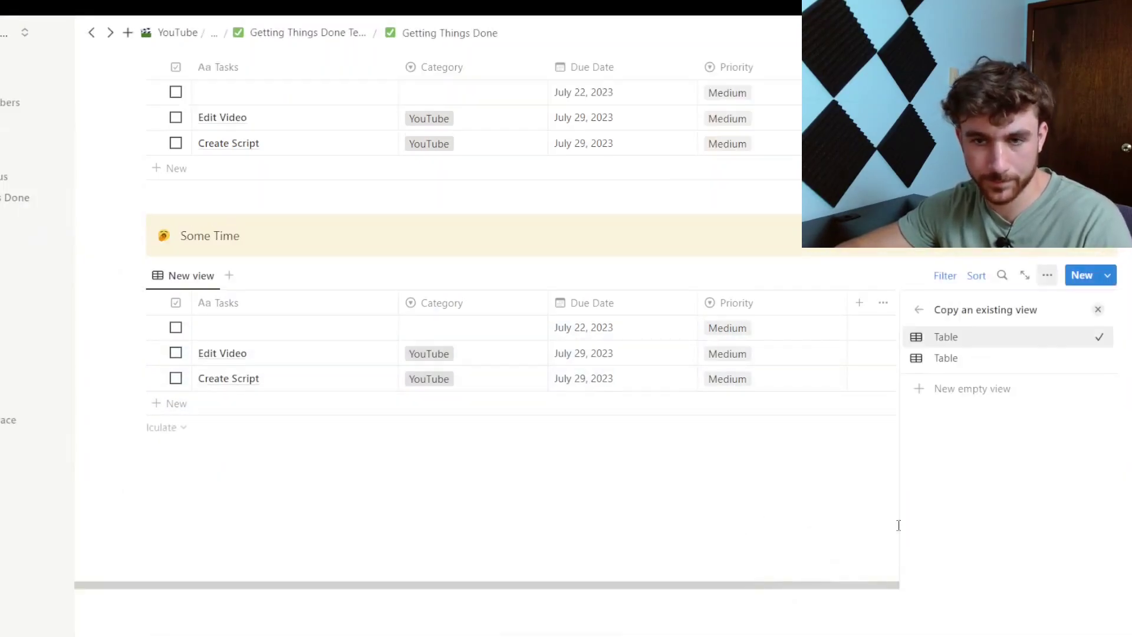
pyautogui.click(956, 496)
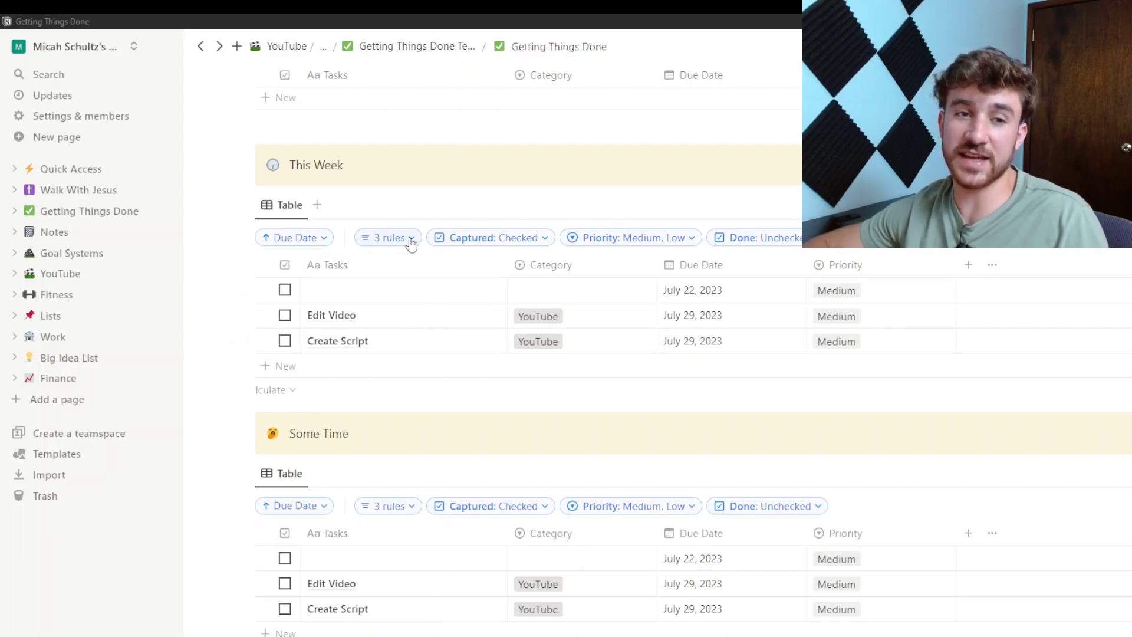
pyautogui.moveTo(531, 477)
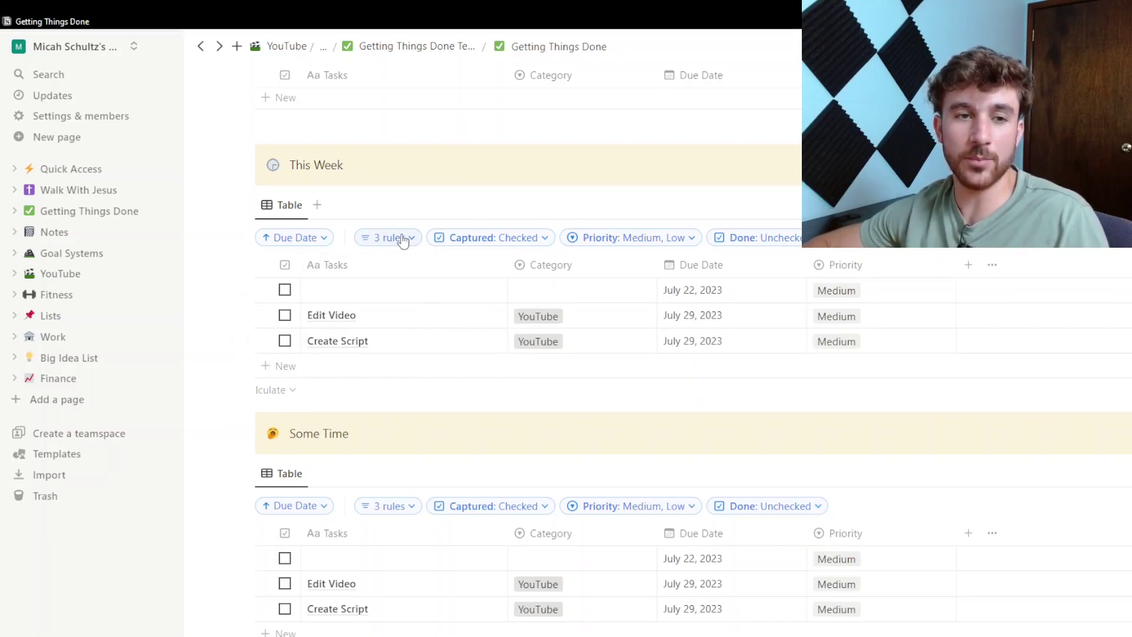
# Open the '3 rules' date filter of the Some Time table.
pyautogui.click(400, 240)
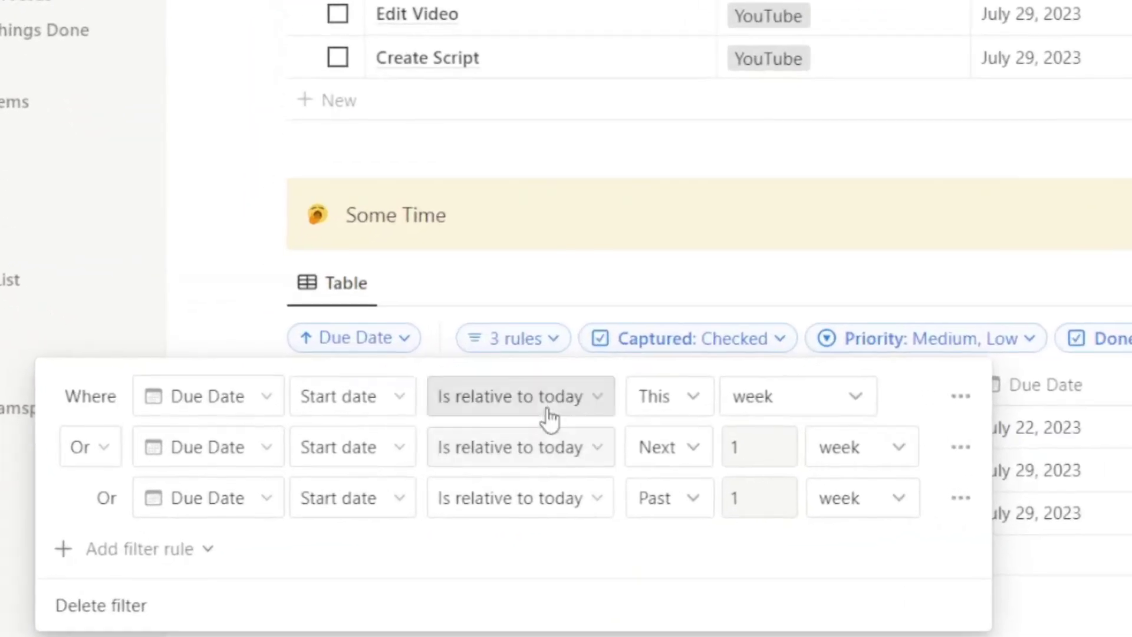
# Set the date rules to 'Is after one week from now' or 'Is on or before one week ago', removing the Past rule.
pyautogui.click(530, 403)
pyautogui.click(496, 514)
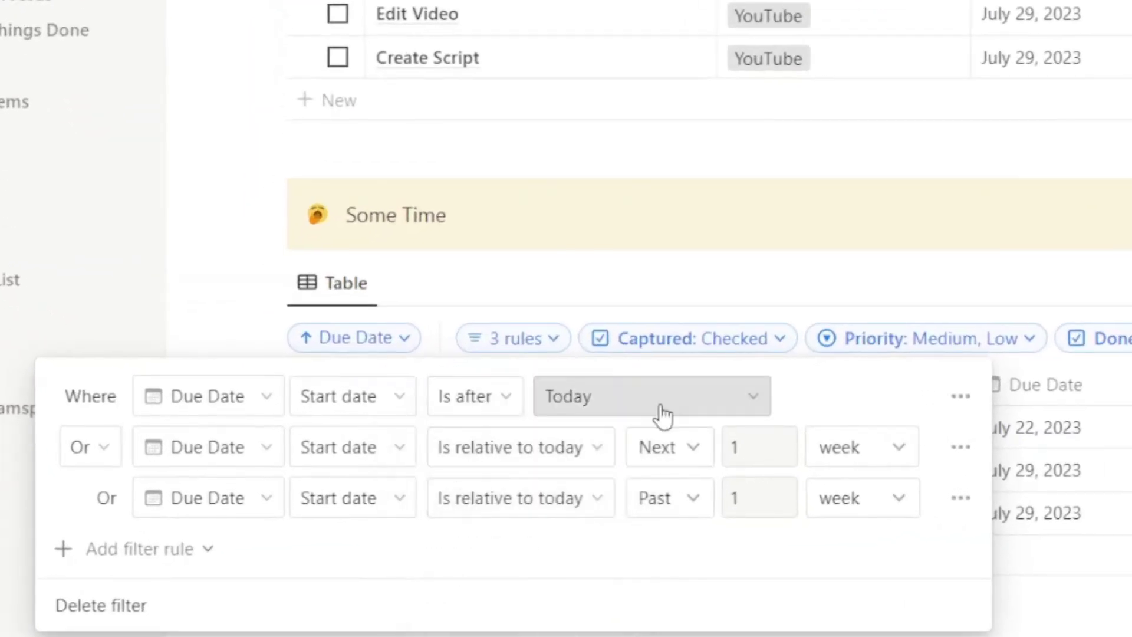
pyautogui.click(663, 403)
pyautogui.click(636, 584)
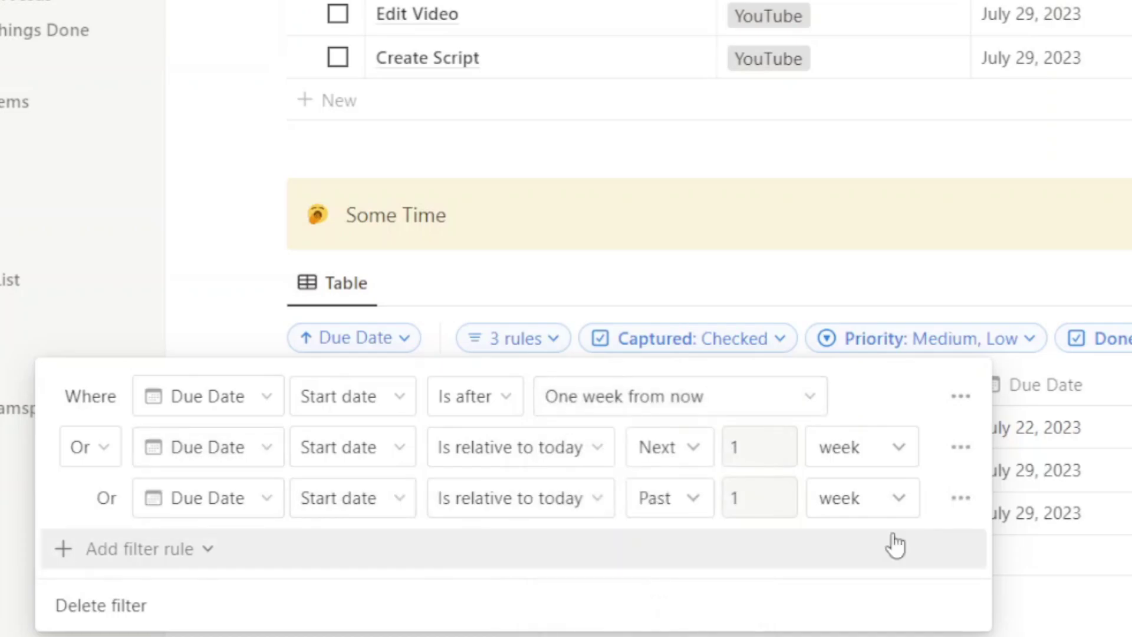
pyautogui.click(961, 499)
pyautogui.click(946, 542)
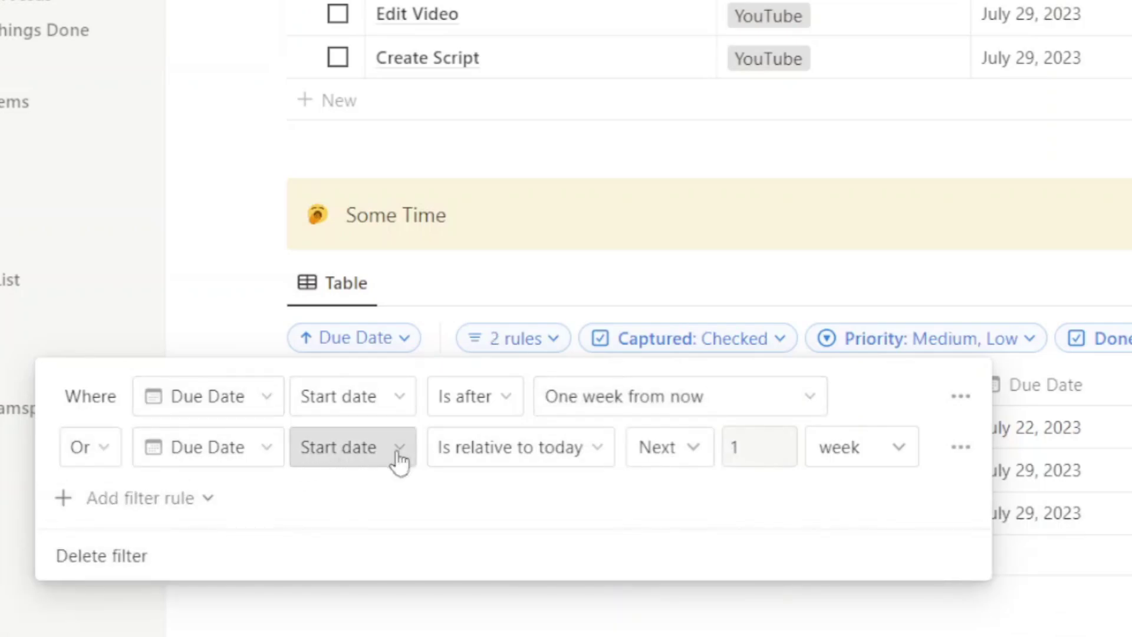
pyautogui.click(521, 447)
pyautogui.click(505, 599)
pyautogui.click(743, 446)
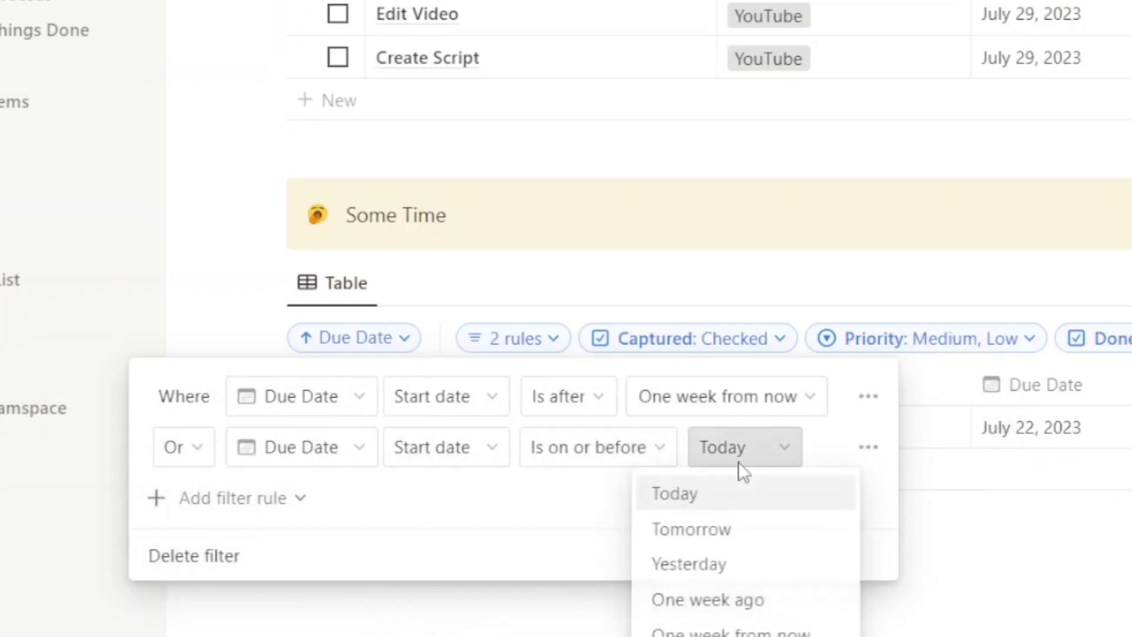
pyautogui.click(717, 599)
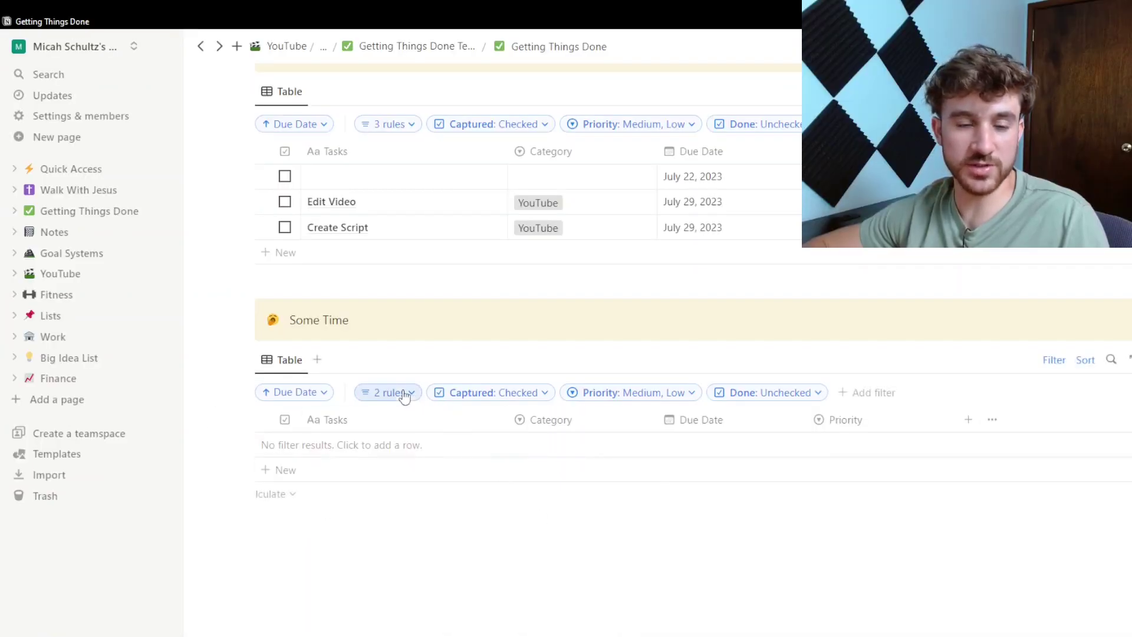
pyautogui.click(390, 391)
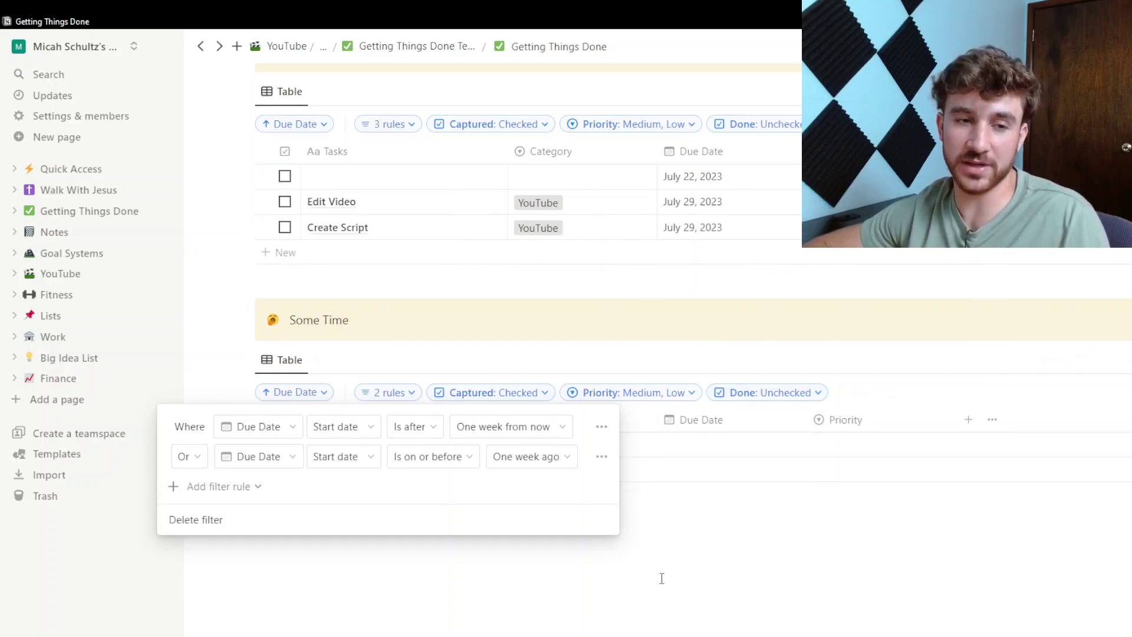
# Add a Priority sort to the Some Time table and place it above Due Date.
pyautogui.click(662, 552)
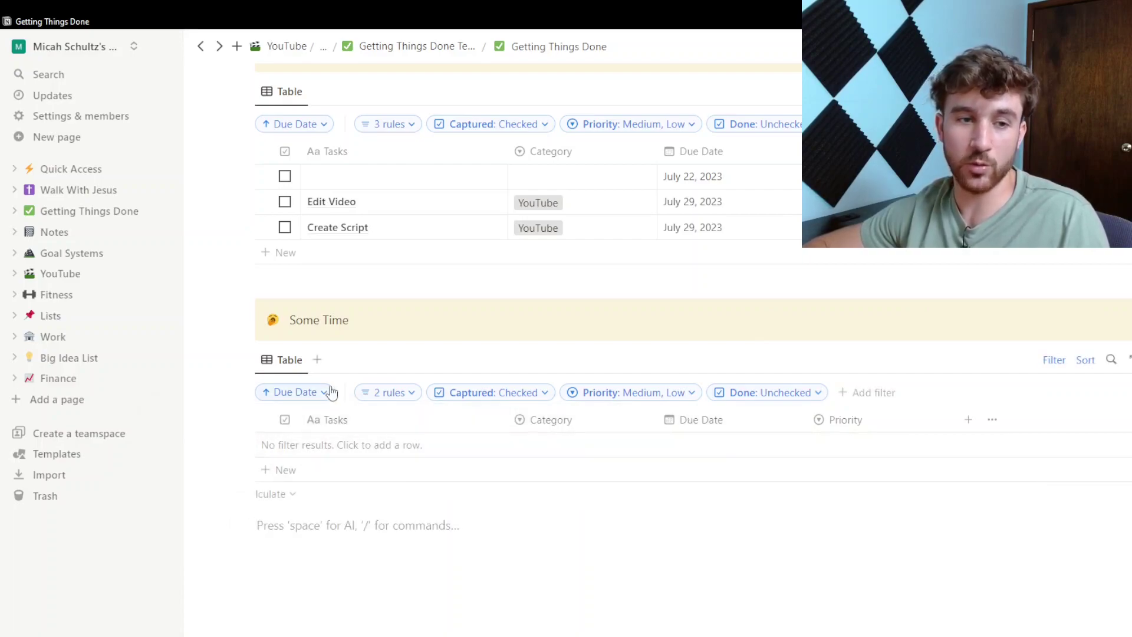
pyautogui.click(1085, 360)
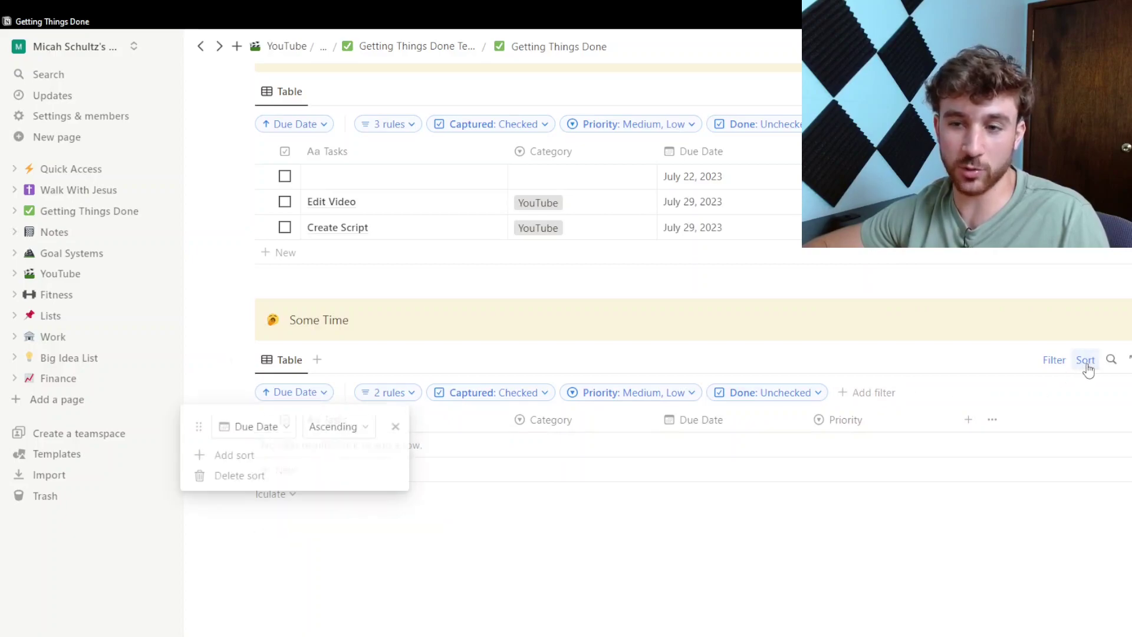
pyautogui.click(234, 455)
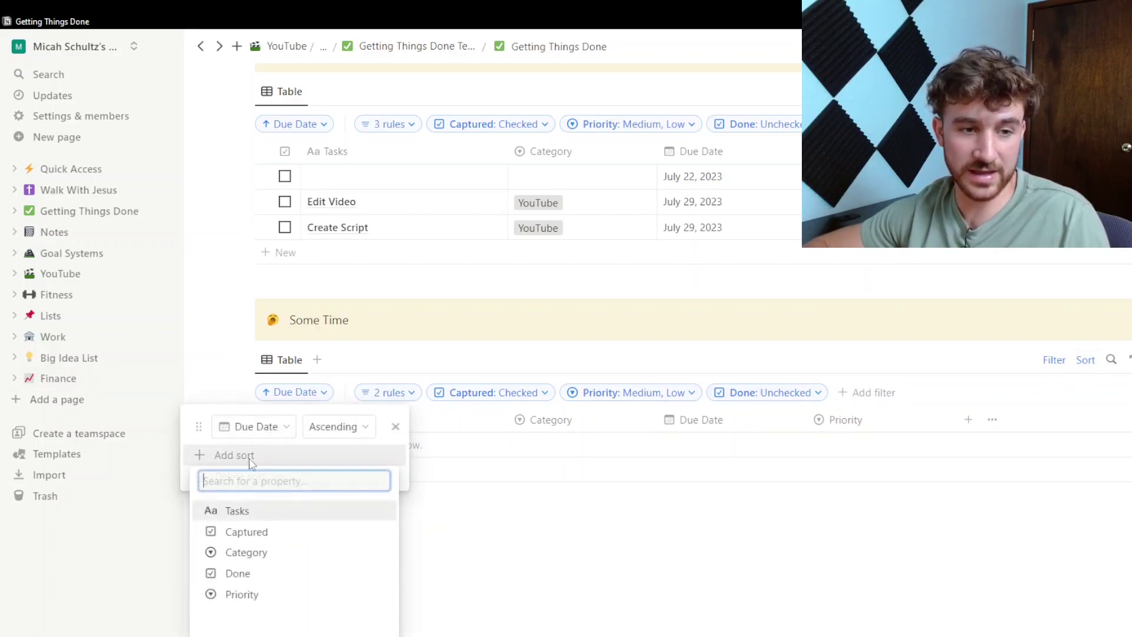
pyautogui.click(242, 594)
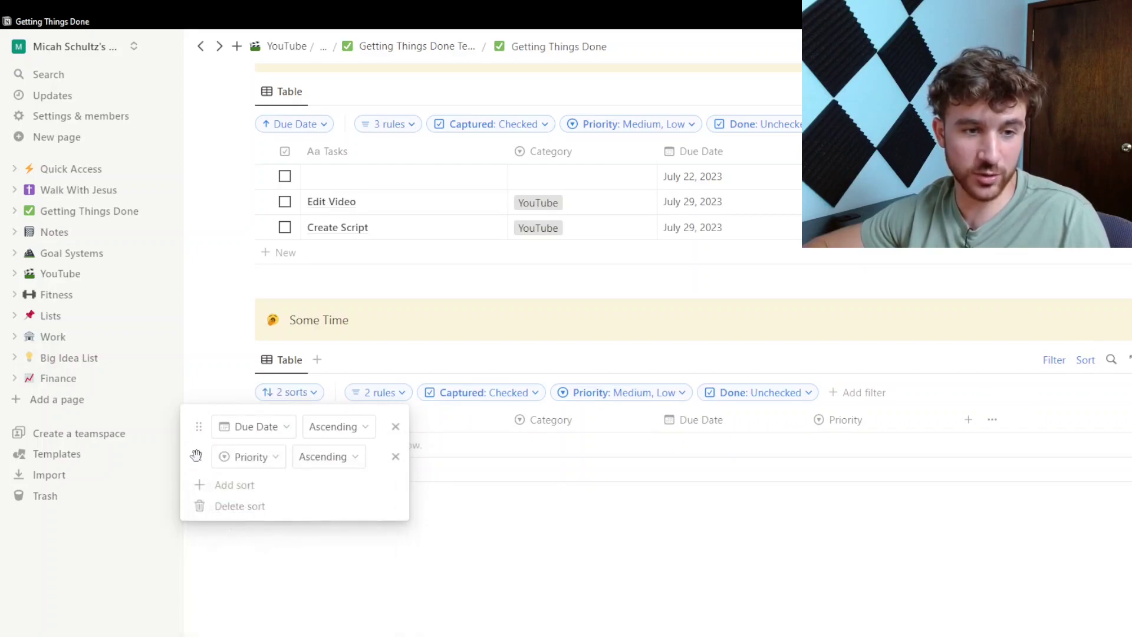
pyautogui.moveTo(198, 456); pyautogui.dragTo(195, 421)
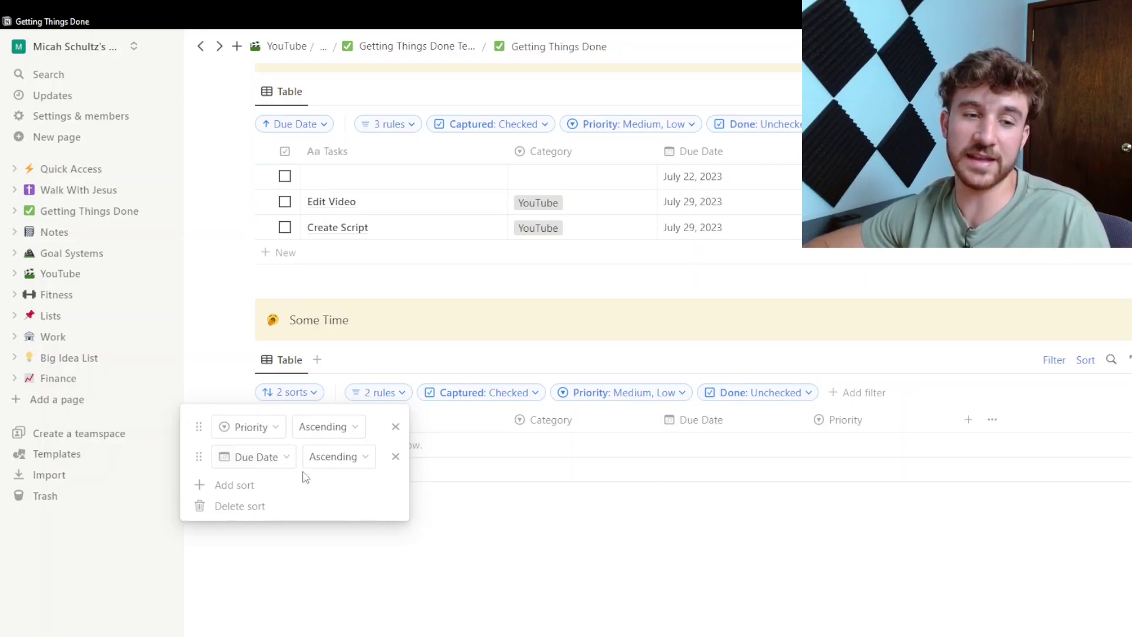
pyautogui.click(546, 579)
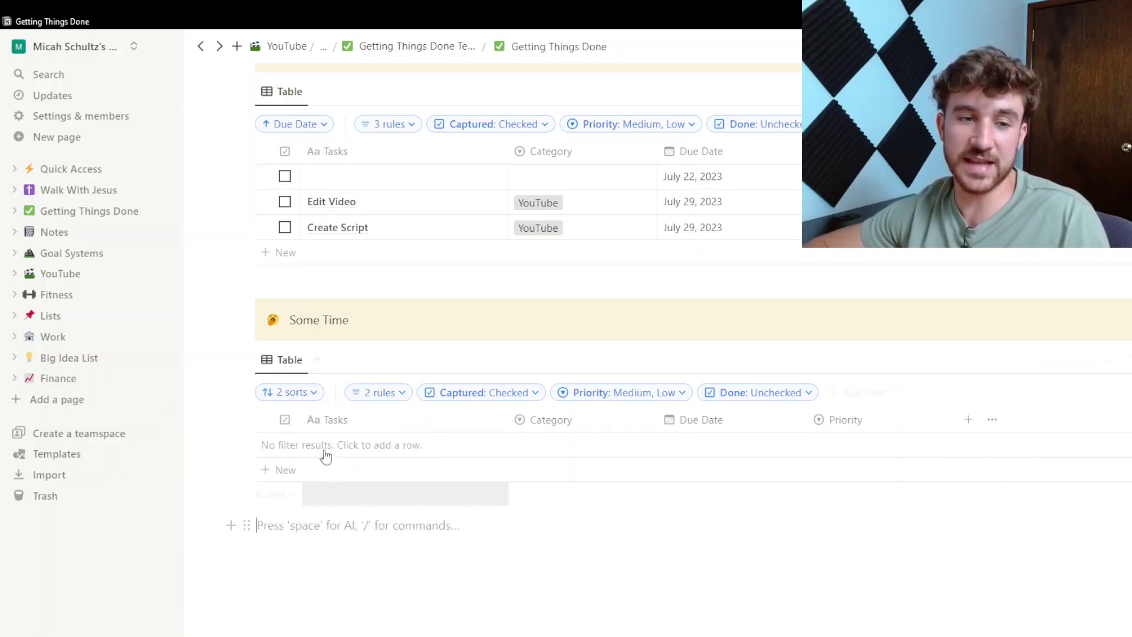
pyautogui.scroll(4, 501, 512)
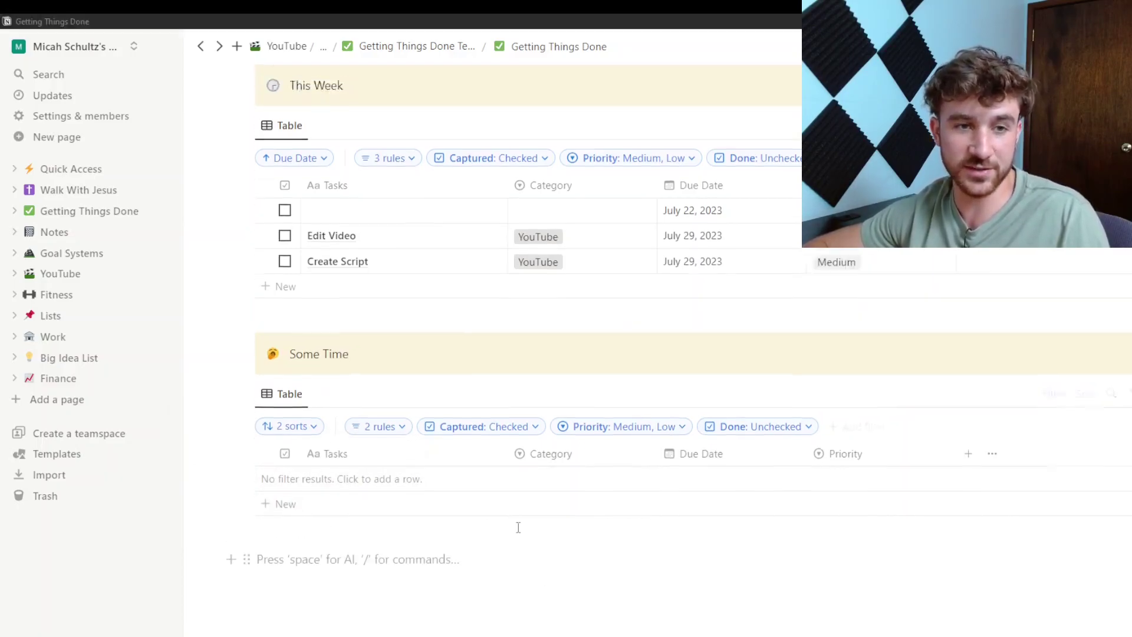
pyautogui.scroll(3, 502, 511)
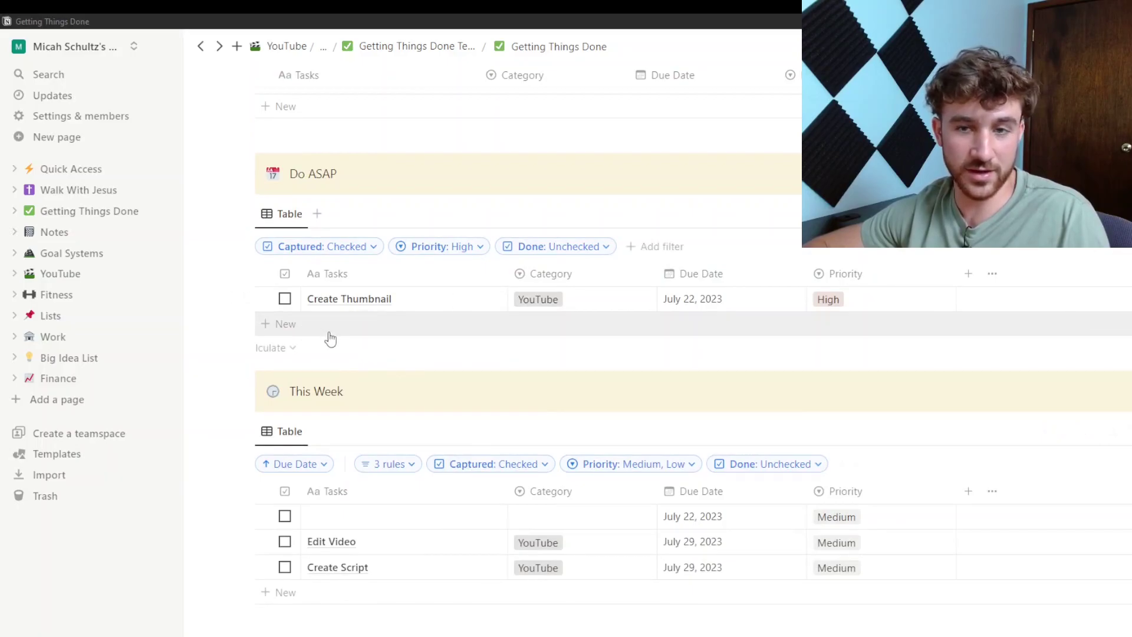
pyautogui.scroll(3, 329, 337)
pyautogui.scroll(3, 330, 337)
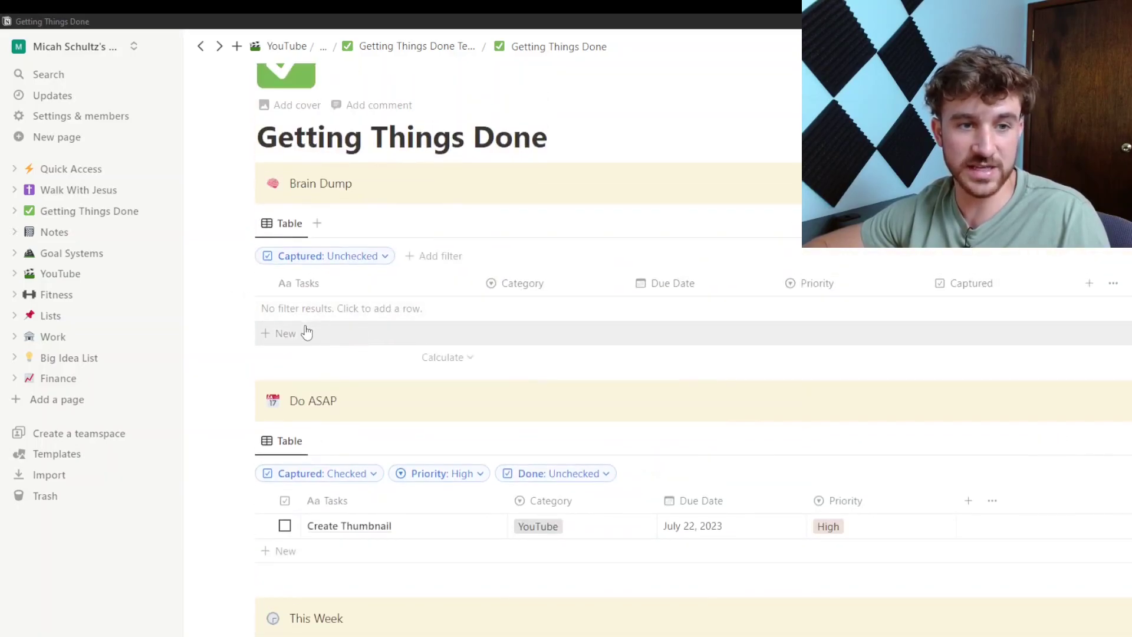
# Add a Brain Dump task with category YouTube, due August 31, 2023.
pyautogui.click(341, 308)
pyautogui.write('Take Thumbnail Pictures with m')
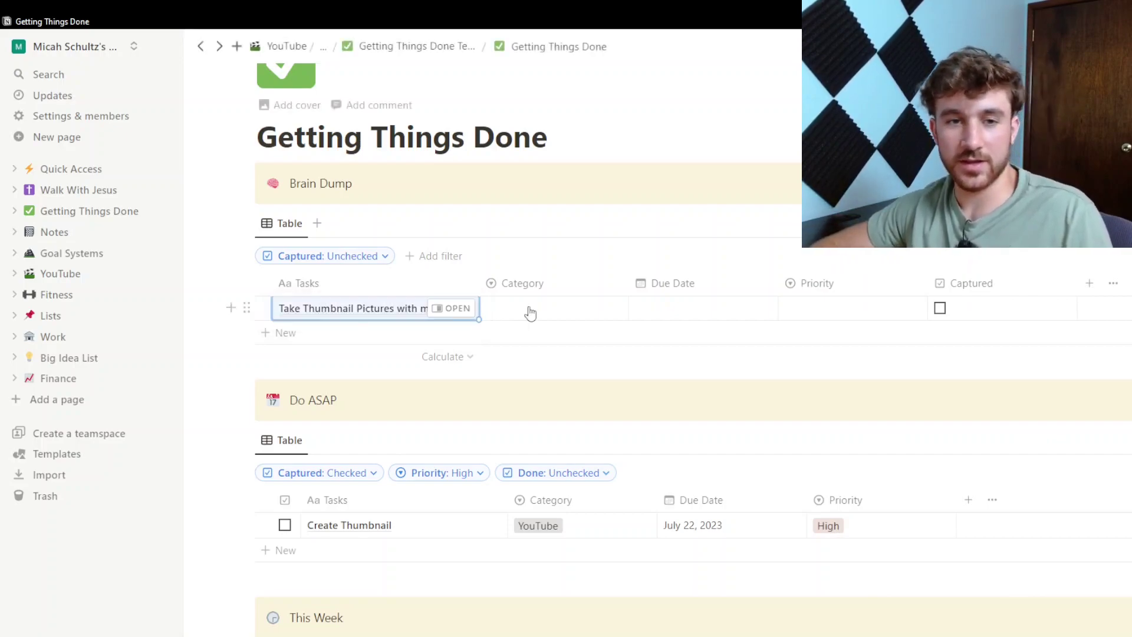
pyautogui.click(531, 310)
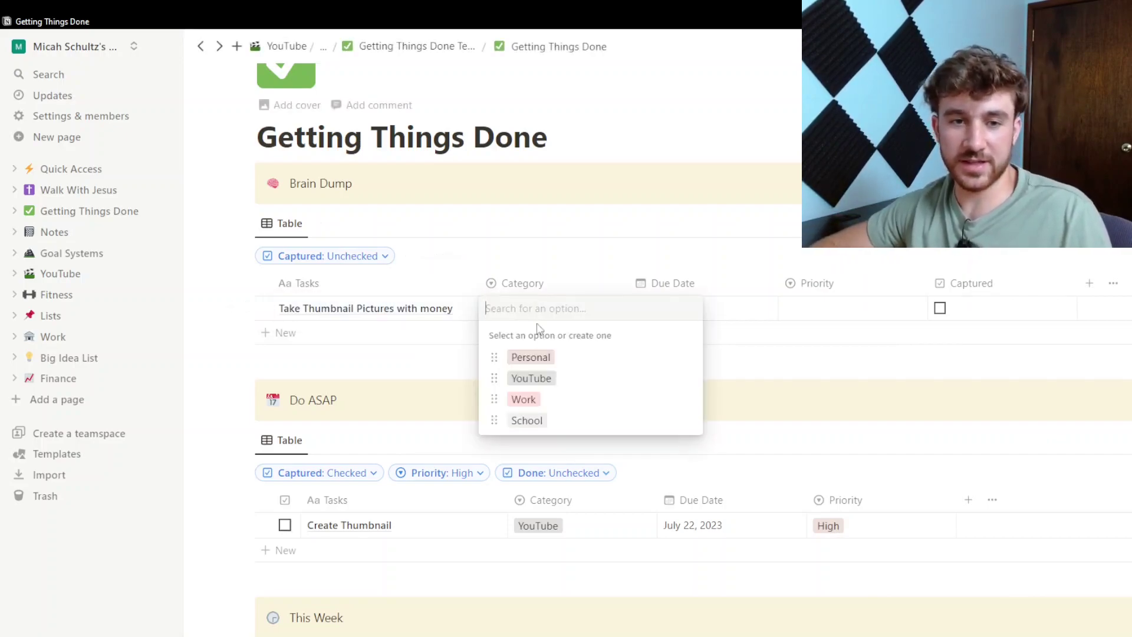
pyautogui.click(530, 378)
pyautogui.click(699, 309)
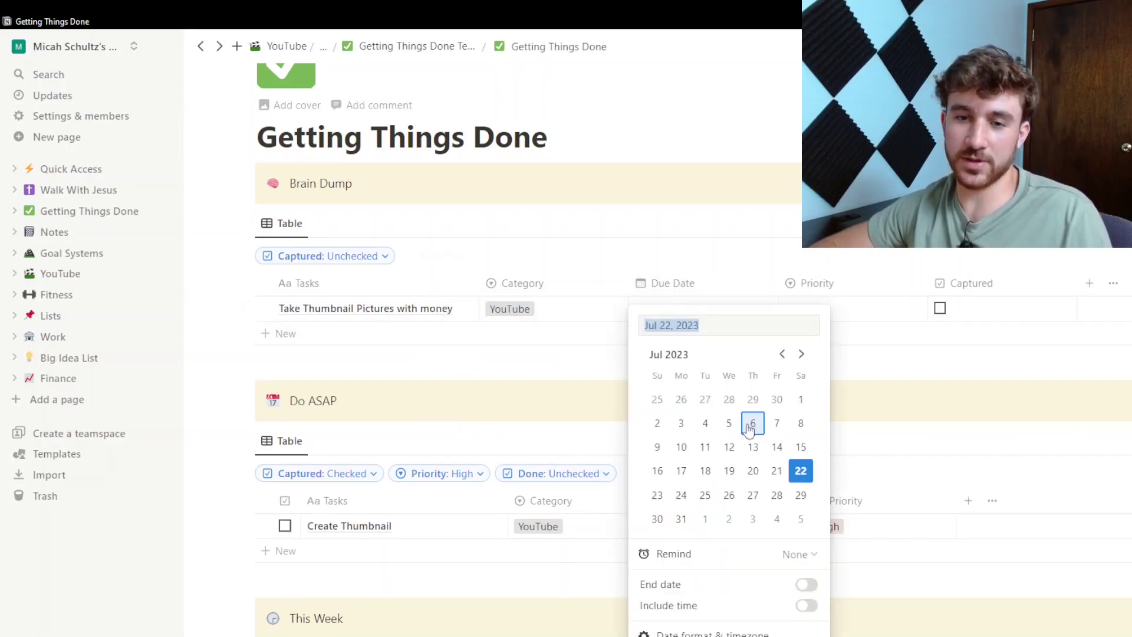
pyautogui.click(801, 354)
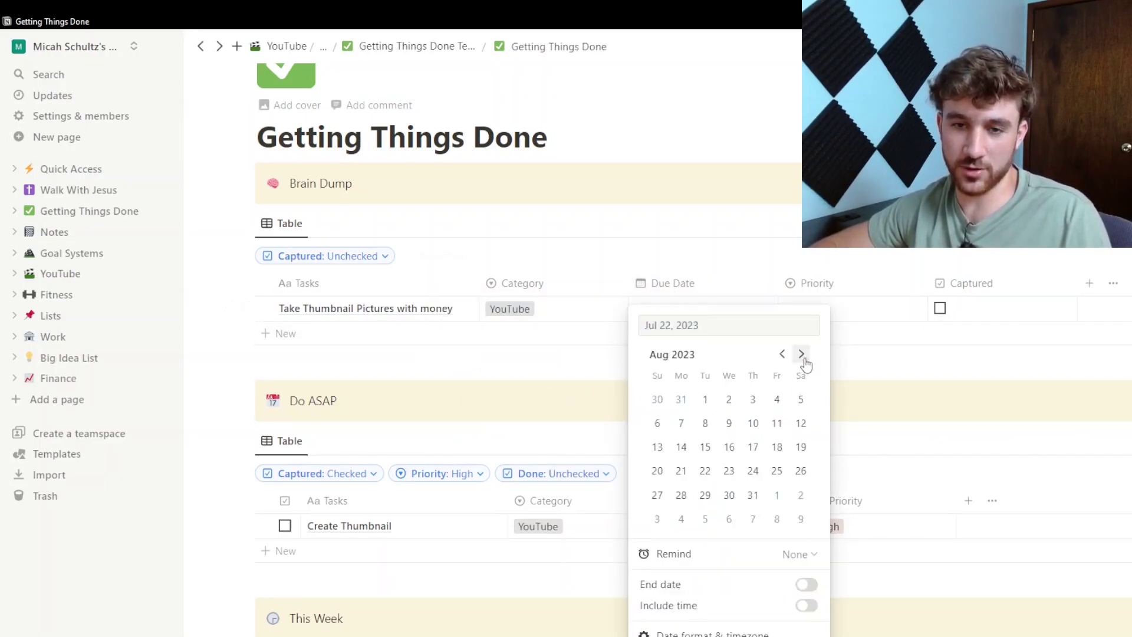
pyautogui.click(754, 494)
pyautogui.click(876, 357)
# Give the thumbnail task Medium priority and mark it captured.
pyautogui.click(849, 308)
pyautogui.click(830, 378)
pyautogui.moveTo(354, 308)
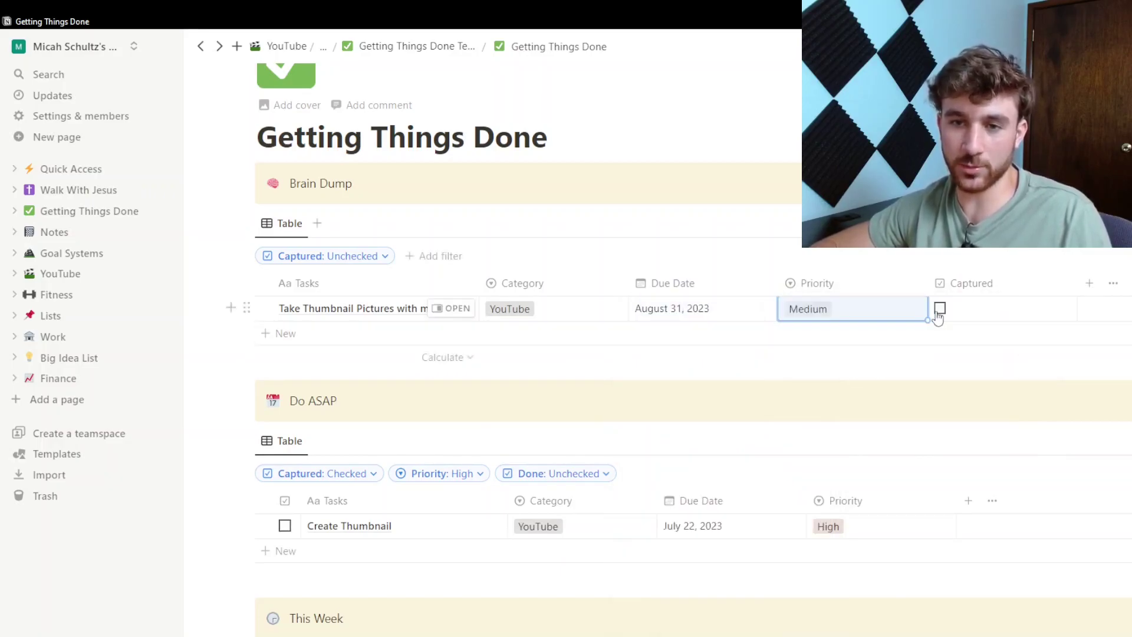
pyautogui.click(940, 308)
pyautogui.scroll(-5, 575, 356)
pyautogui.scroll(-5, 575, 356)
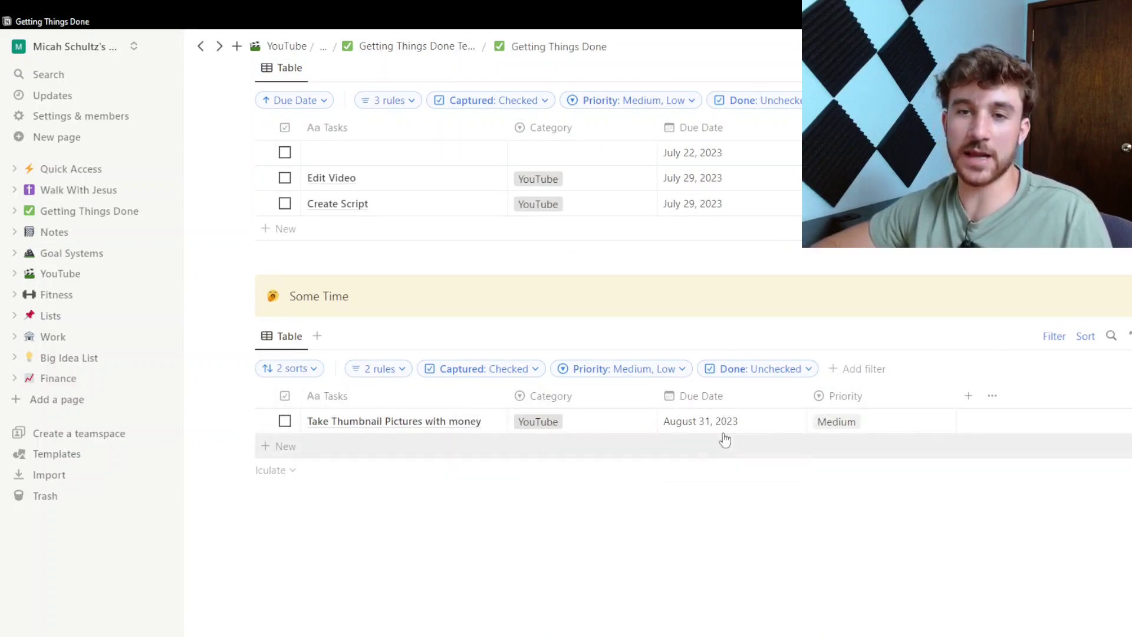
pyautogui.scroll(3, 602, 442)
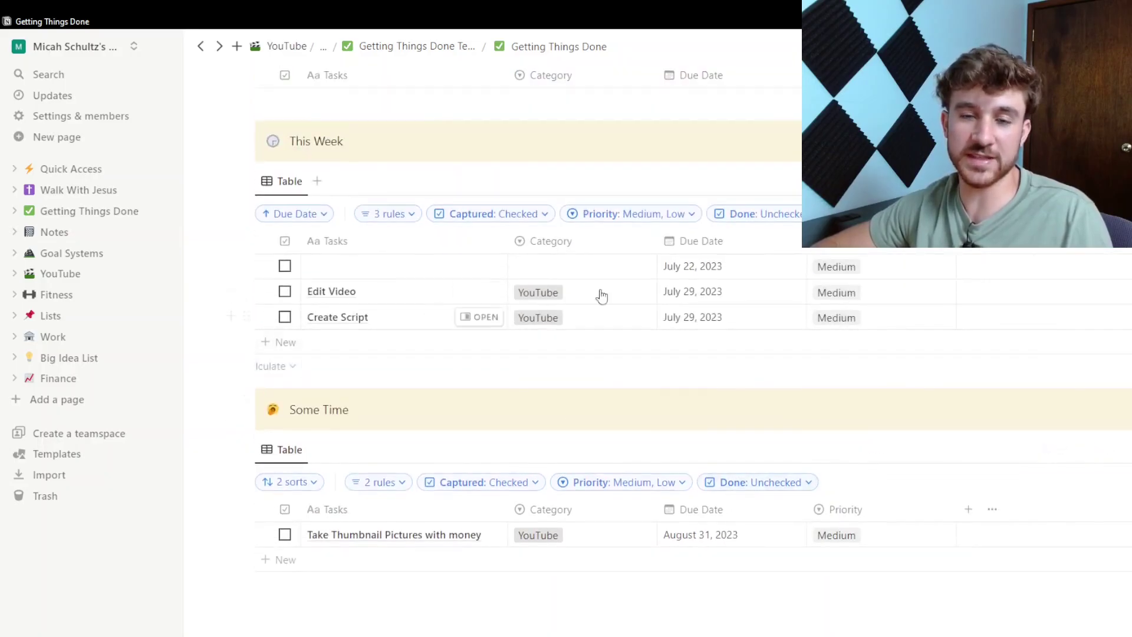
pyautogui.moveTo(398, 178)
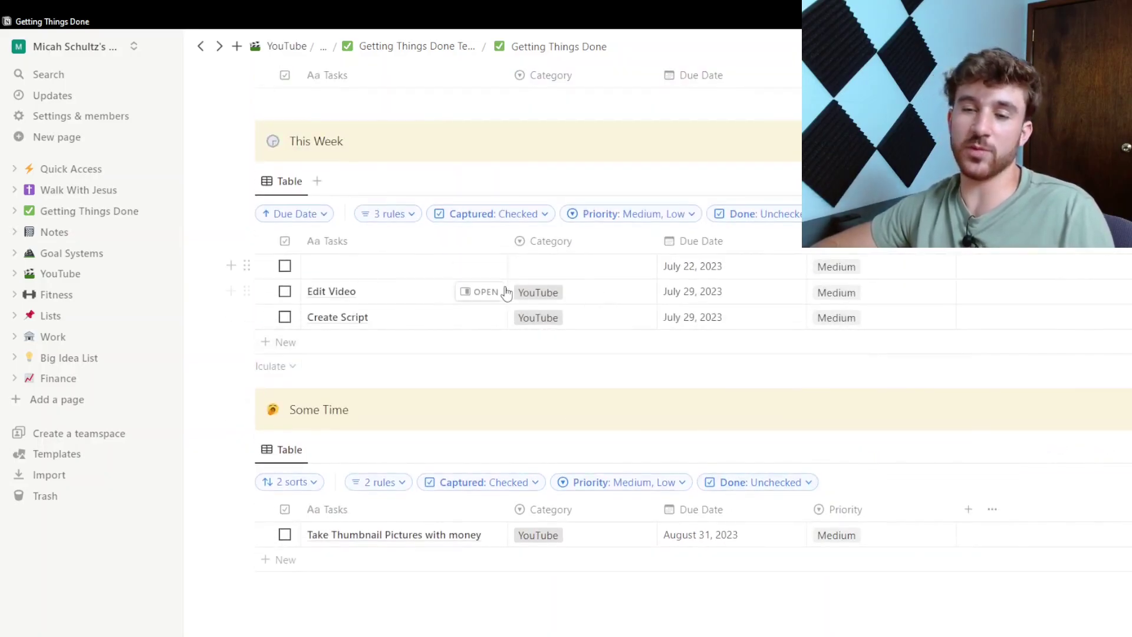
pyautogui.scroll(5, 436, 341)
pyautogui.scroll(-3, 436, 342)
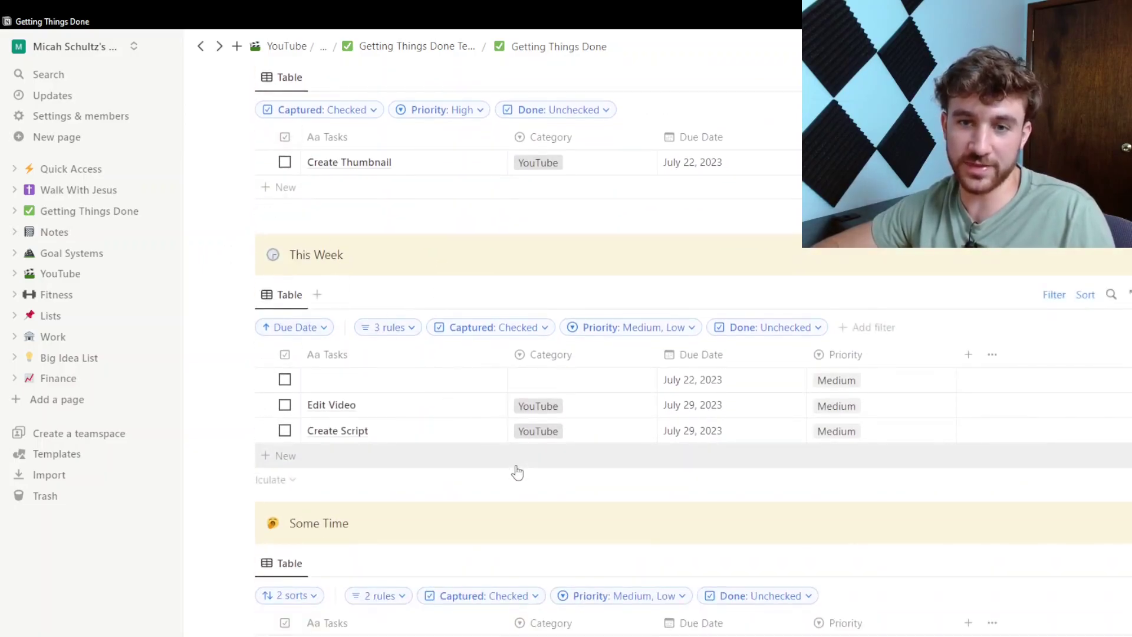
pyautogui.scroll(3, 449, 388)
pyautogui.scroll(4, 449, 388)
pyautogui.scroll(-5, 448, 388)
pyautogui.scroll(-3, 449, 388)
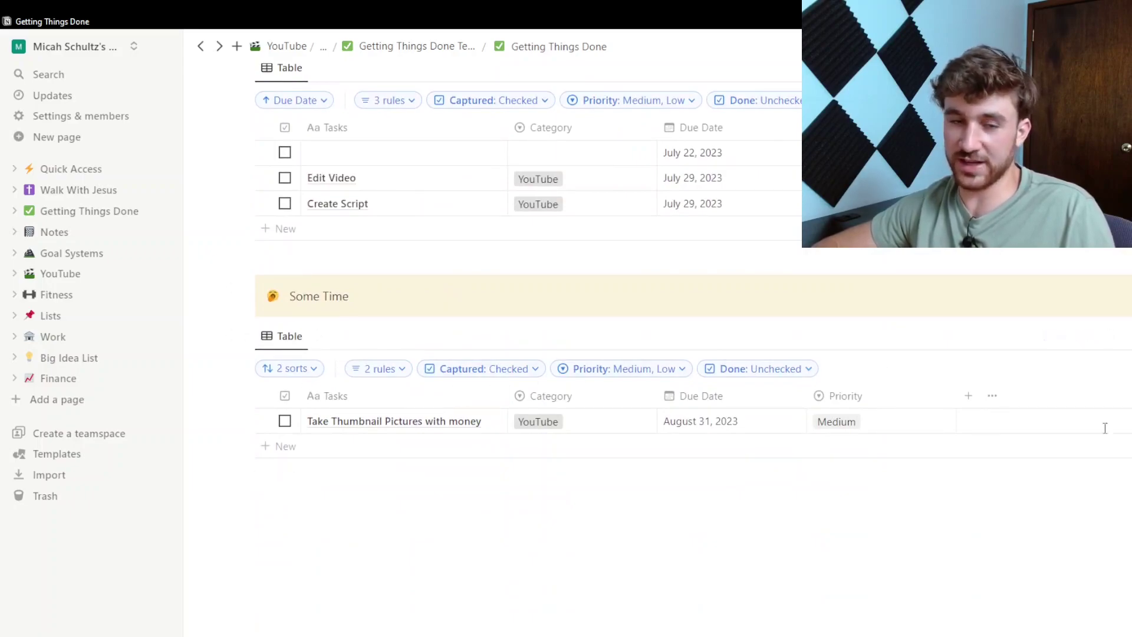
pyautogui.moveTo(319, 523)
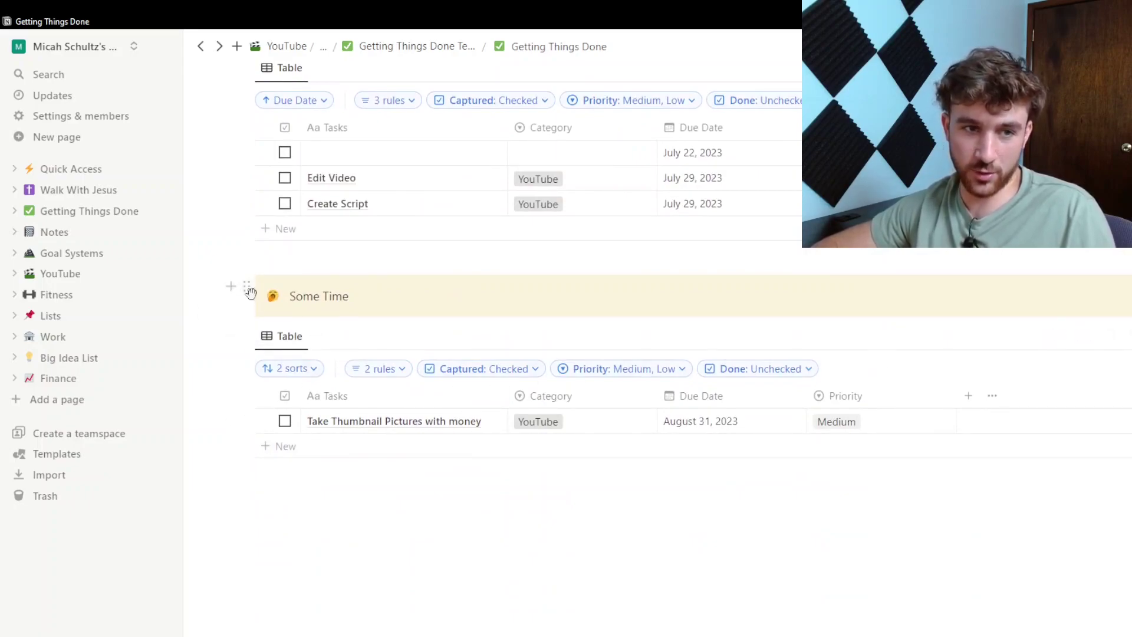
# Add a 'Done' callout below Some Time with a ✅ emoji.
pyautogui.click(300, 501)
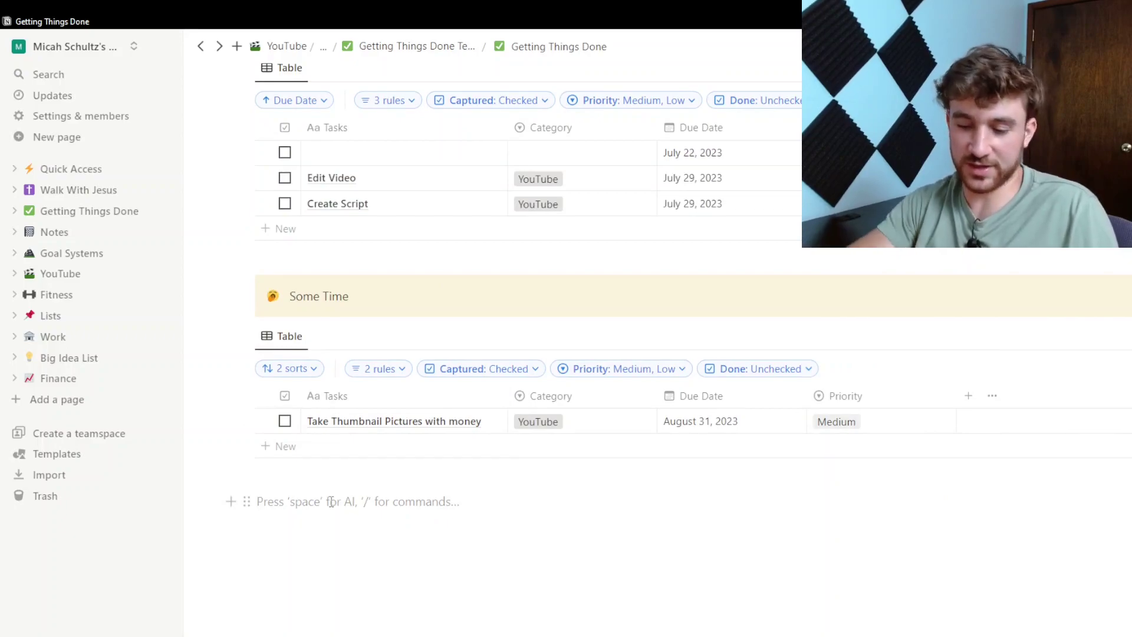
pyautogui.write('/callout')
pyautogui.press('Return')
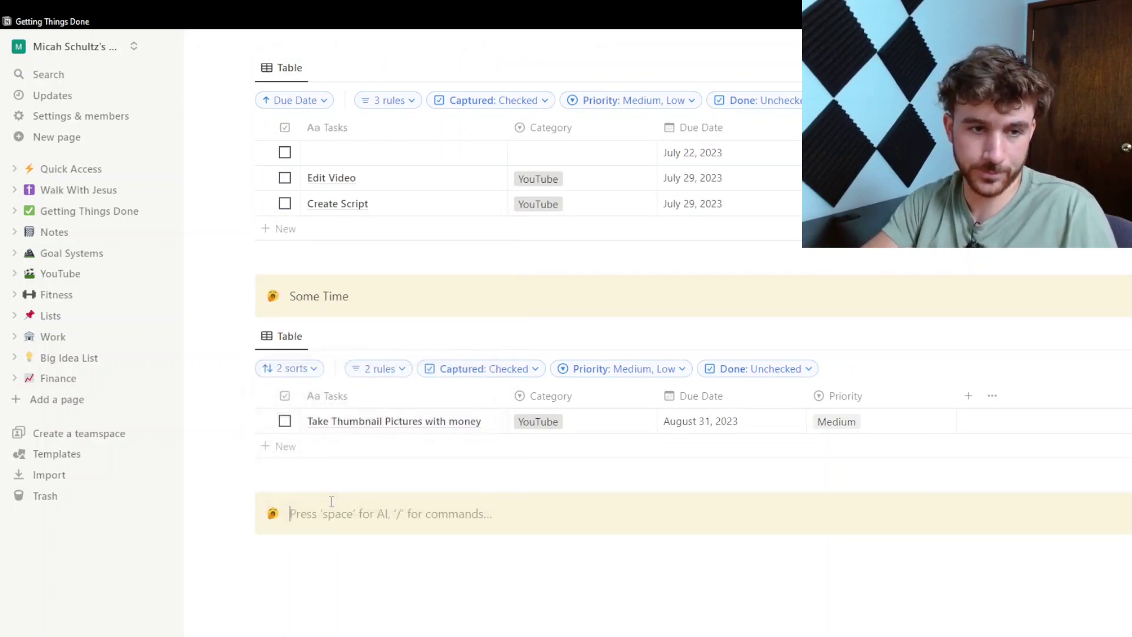
pyautogui.write('Done')
pyautogui.press('Return')
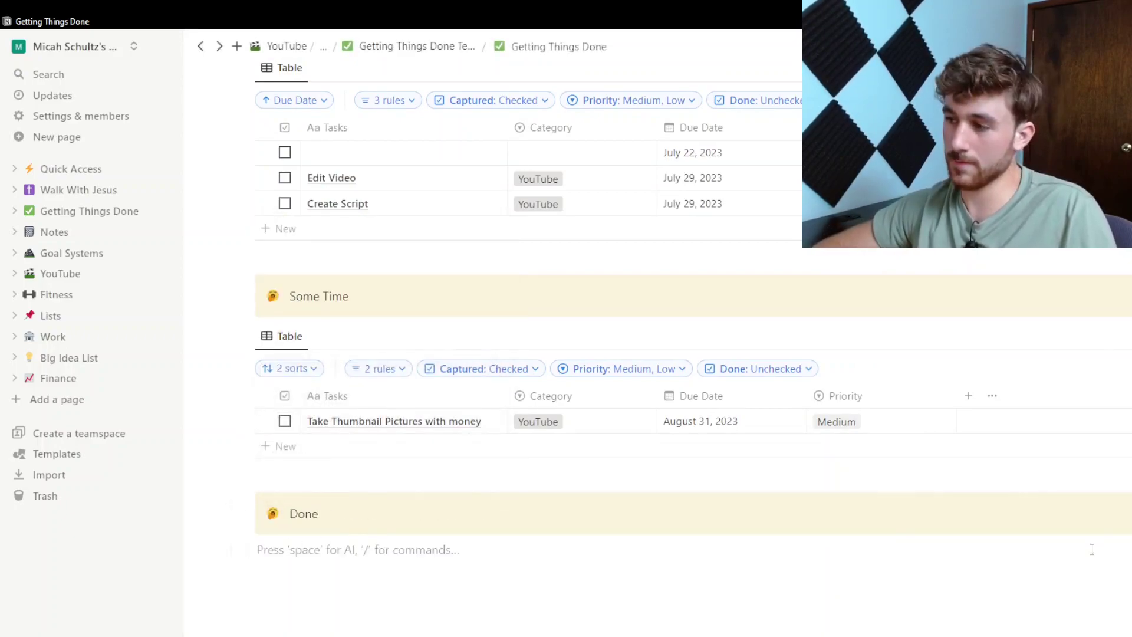
pyautogui.click(270, 516)
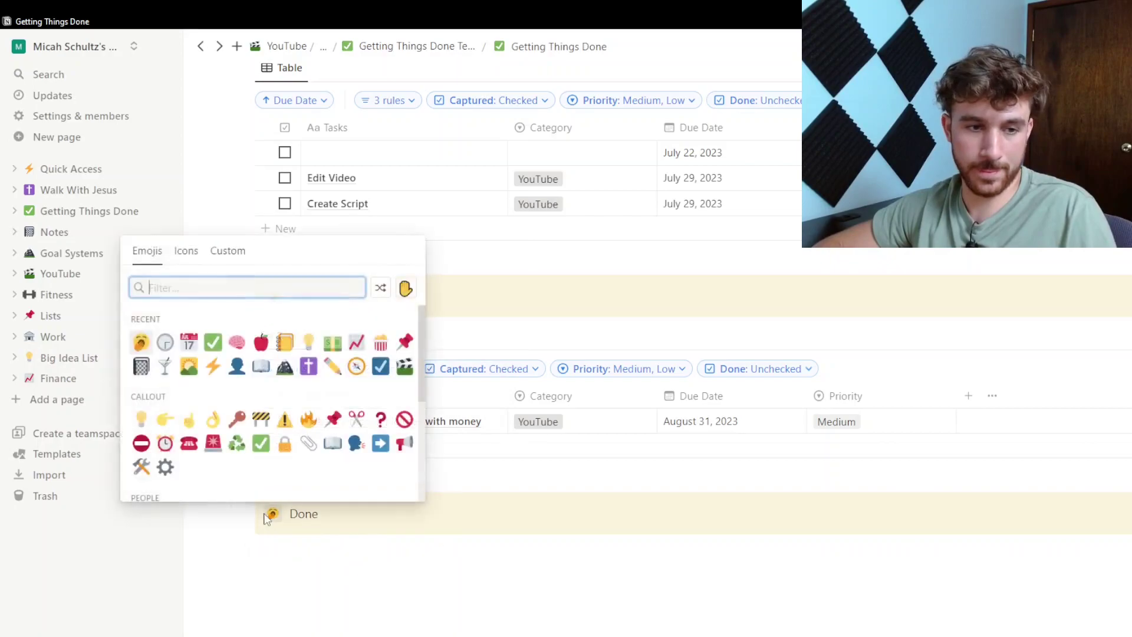
pyautogui.click(261, 443)
# Paste the Some Time table's link under Done as a linked view copying its settings.
pyautogui.click(249, 336)
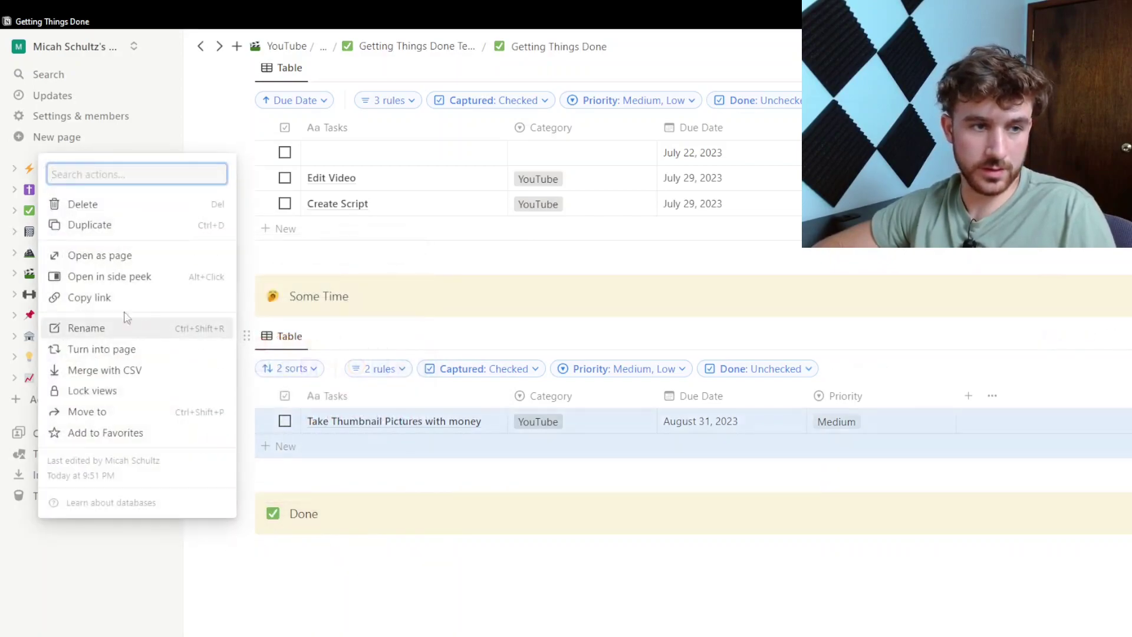
pyautogui.click(89, 298)
pyautogui.click(325, 549)
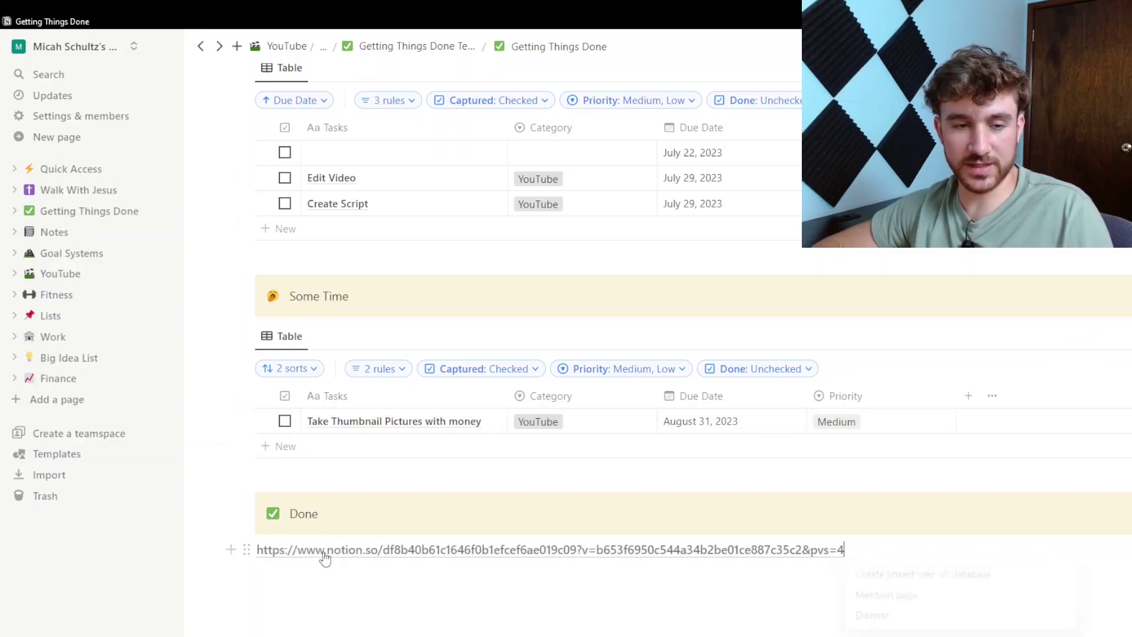
pyautogui.click(921, 574)
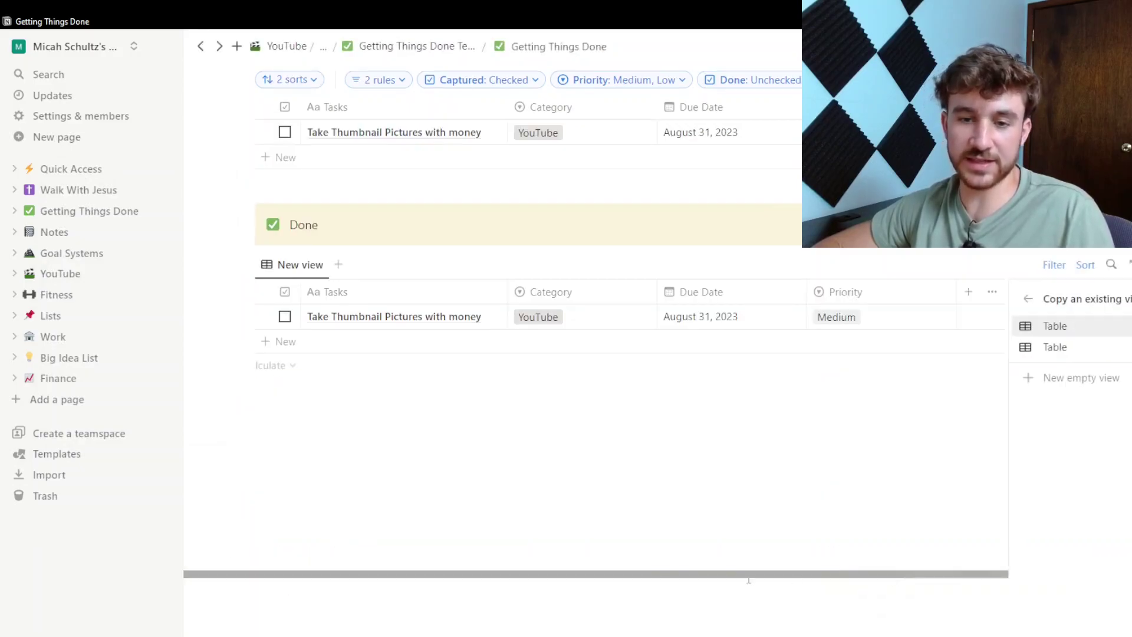
pyautogui.click(1035, 494)
pyautogui.scroll(5, 584, 514)
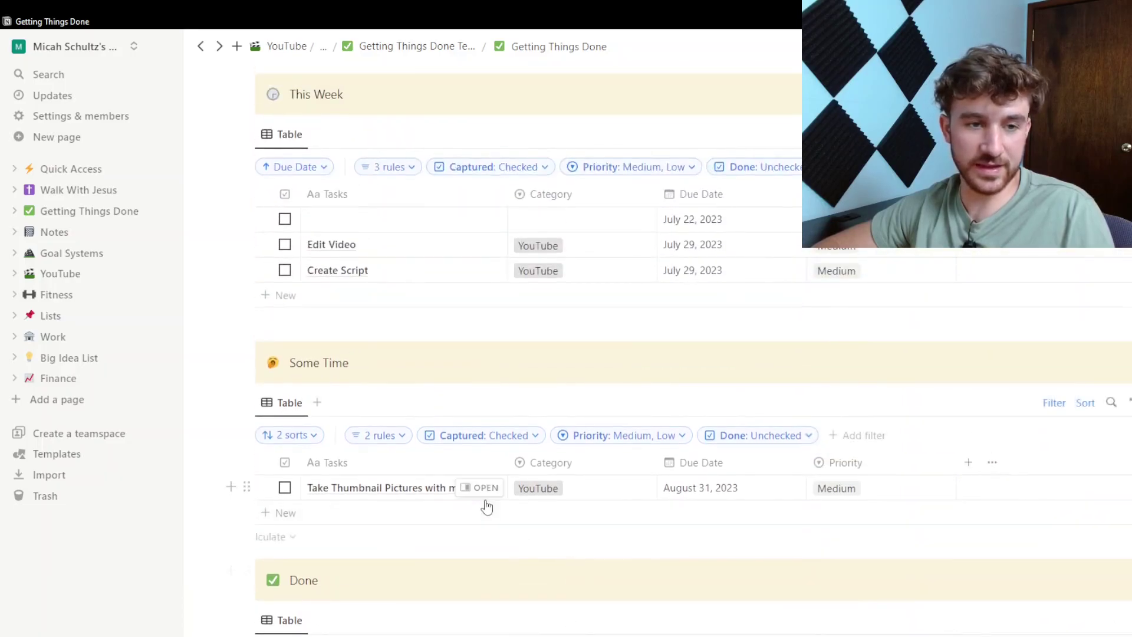
pyautogui.scroll(-3, 485, 506)
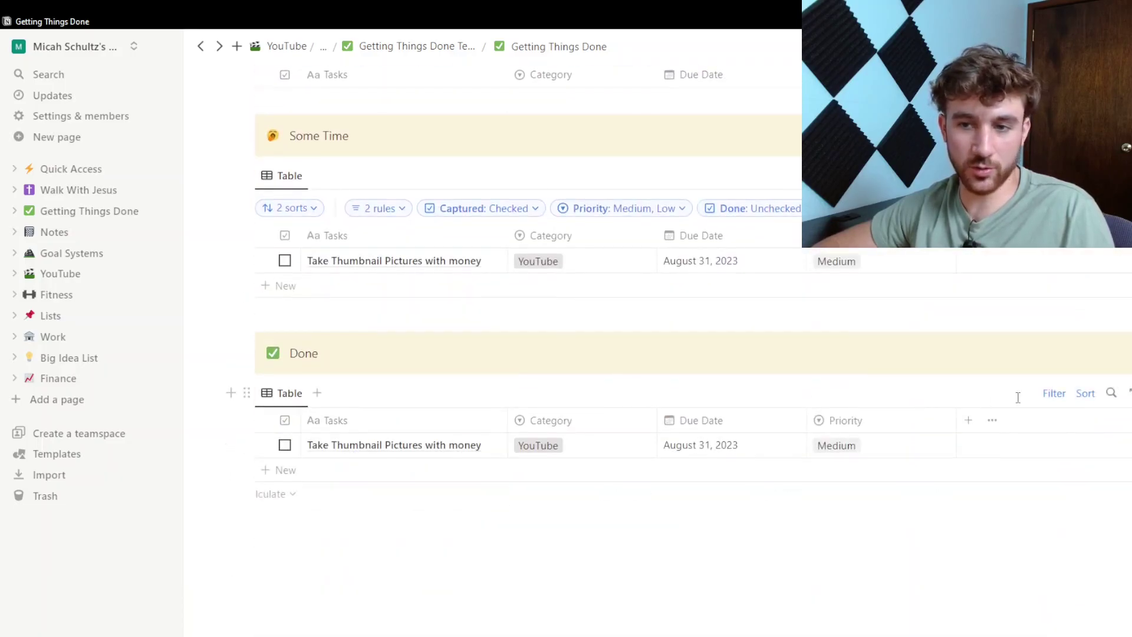
# Delete the Done view's date-rules and Priority filters, and set its Done filter to Checked.
pyautogui.click(1054, 394)
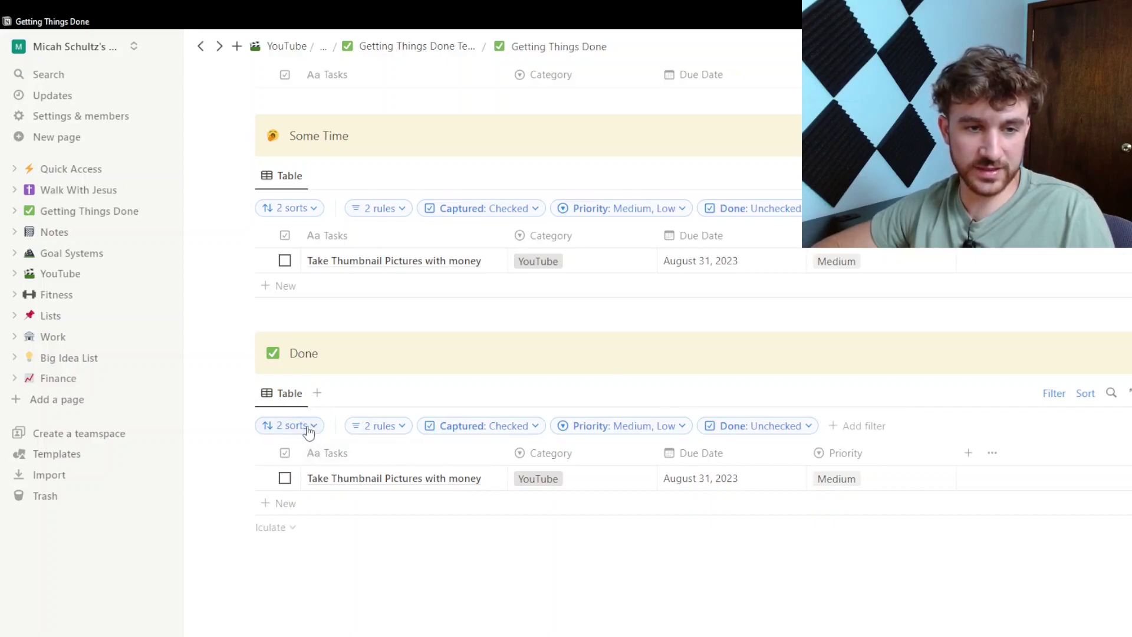
pyautogui.click(401, 431)
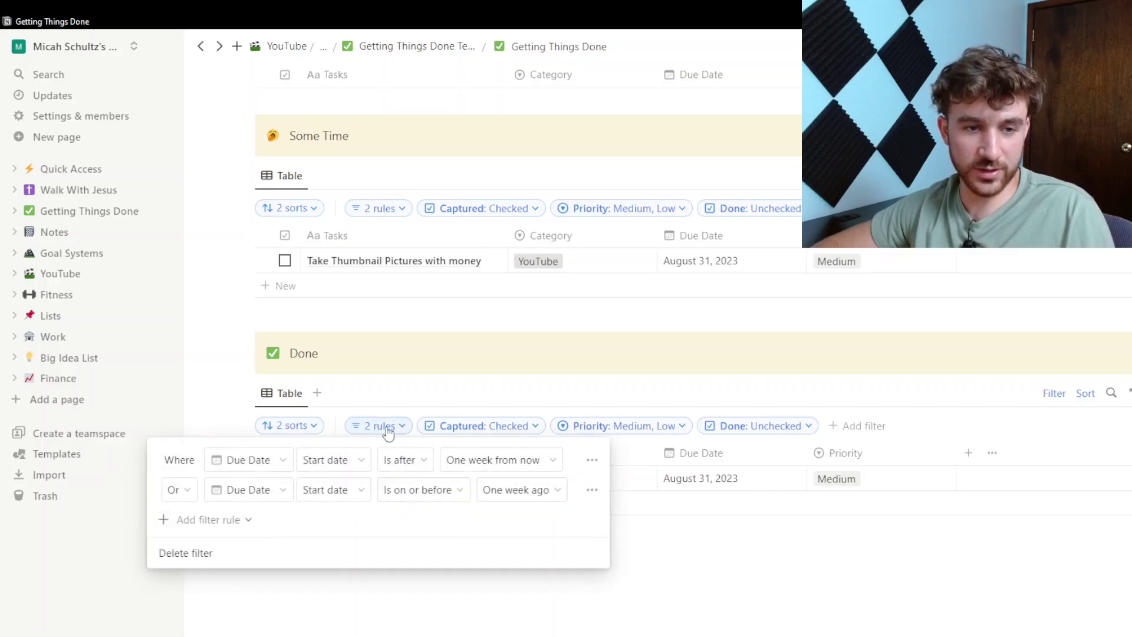
pyautogui.click(190, 549)
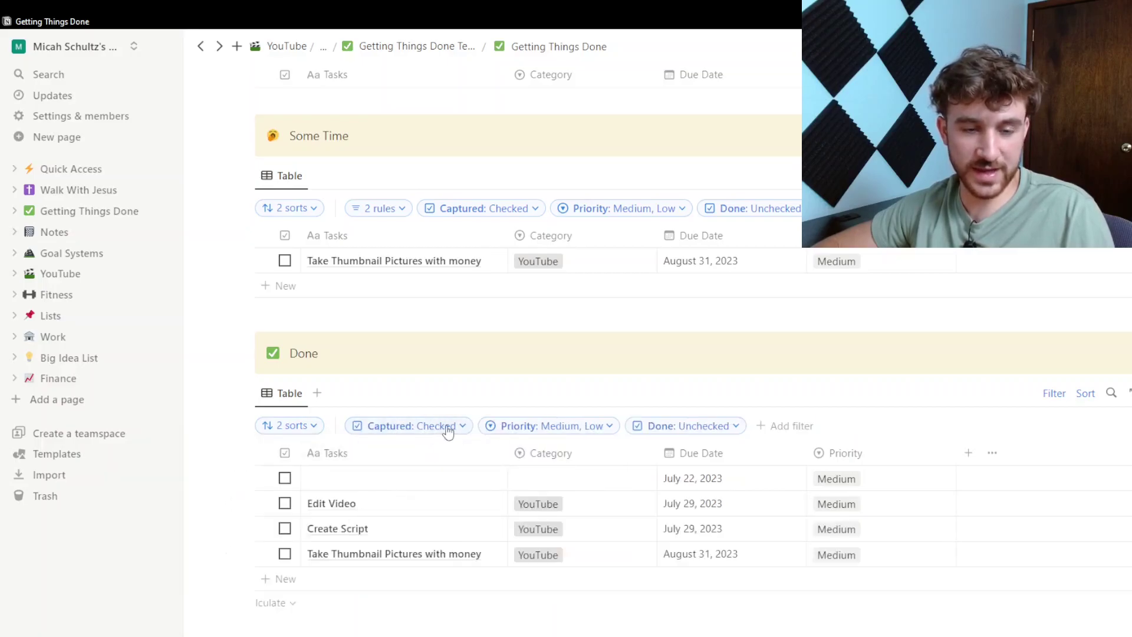
pyautogui.click(611, 429)
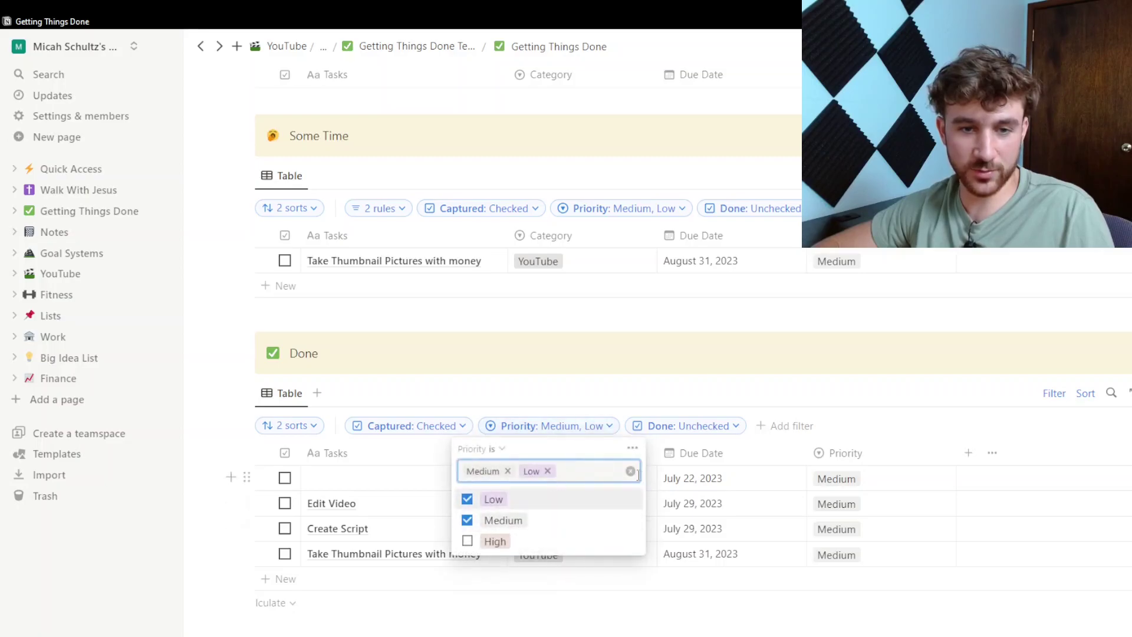
pyautogui.click(633, 449)
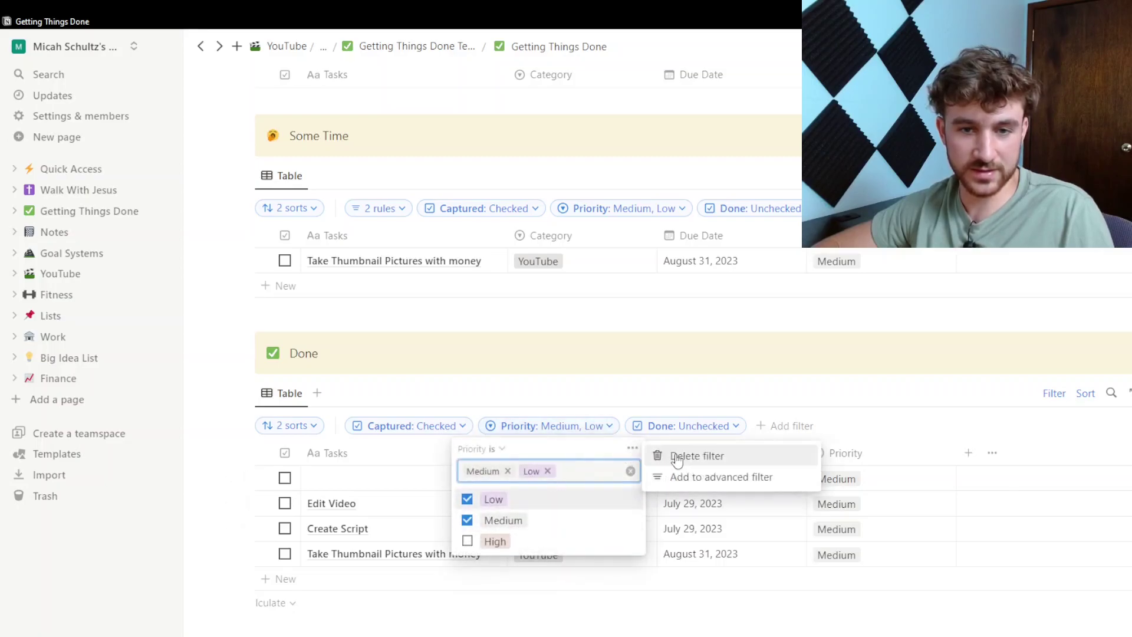
pyautogui.click(699, 452)
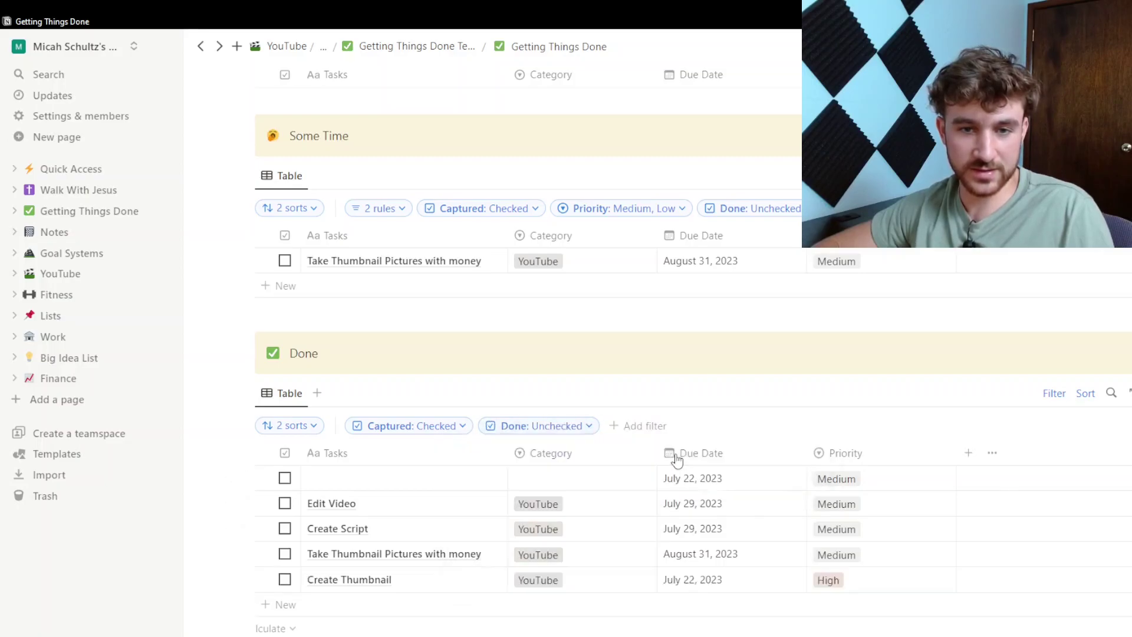
pyautogui.click(581, 430)
pyautogui.click(481, 495)
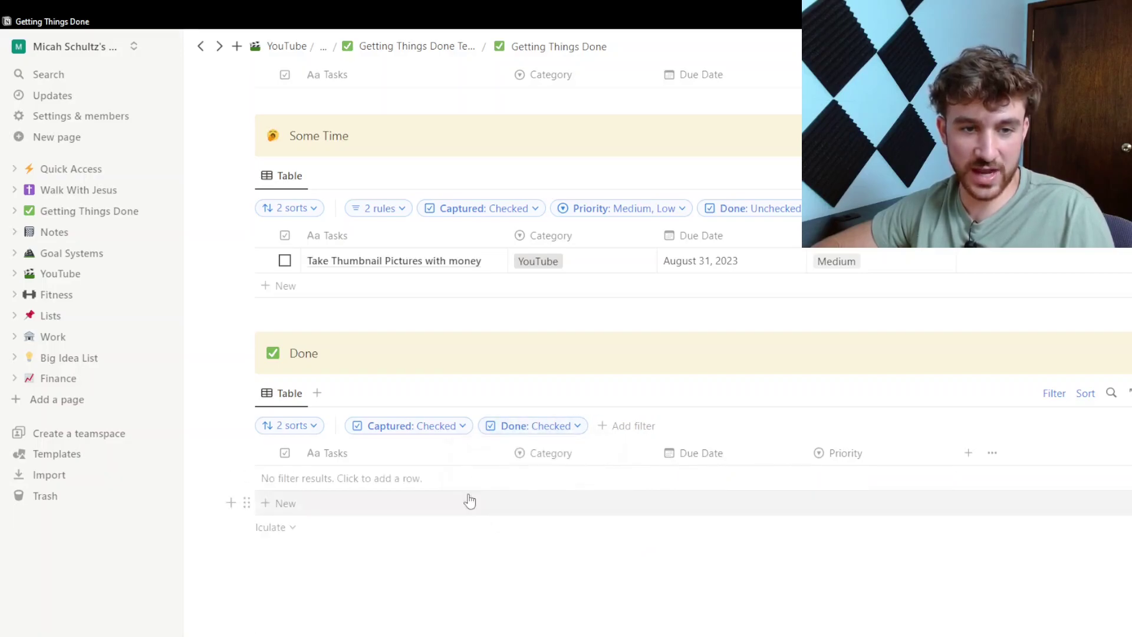
pyautogui.click(456, 557)
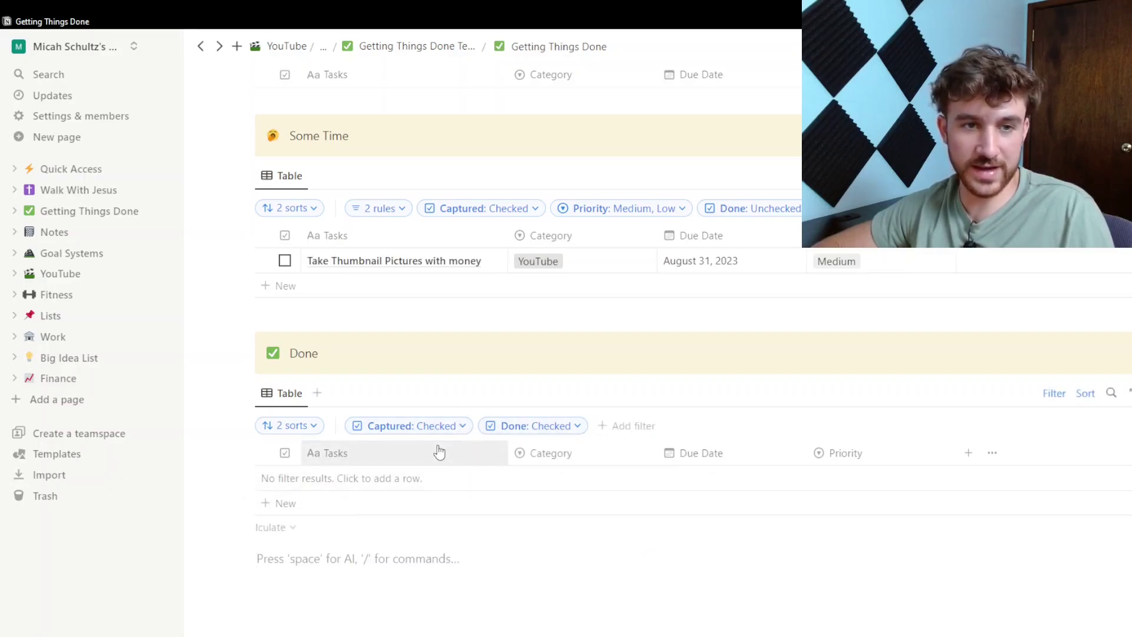
pyautogui.scroll(5, 440, 452)
pyautogui.scroll(4, 439, 452)
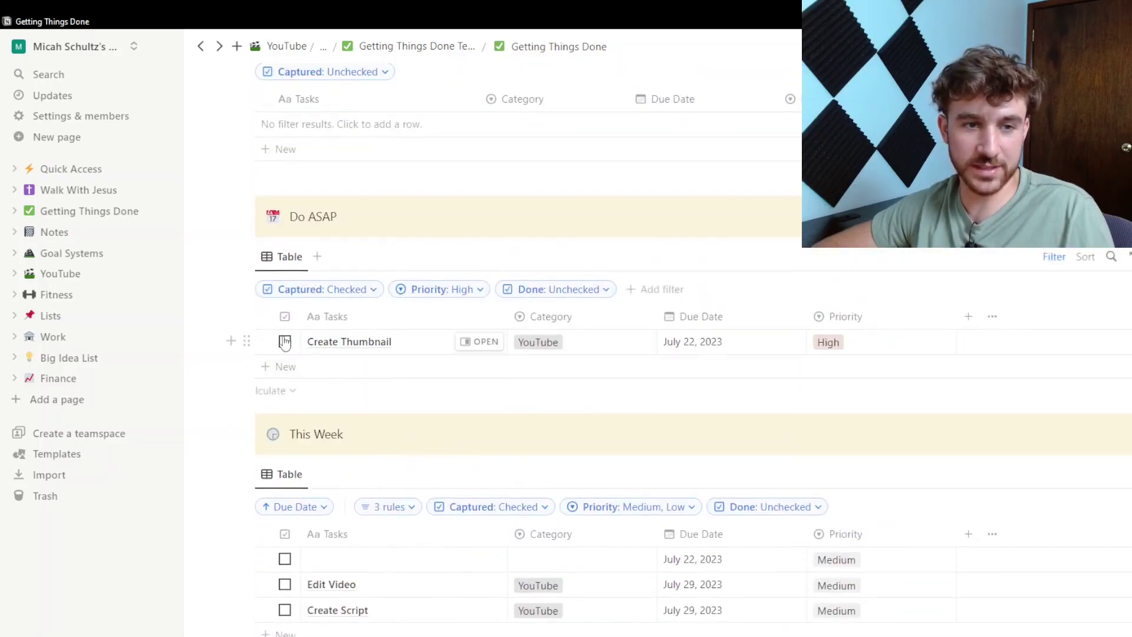
# Tick the Done checkbox for Create Thumbnail in Do ASAP.
pyautogui.click(283, 341)
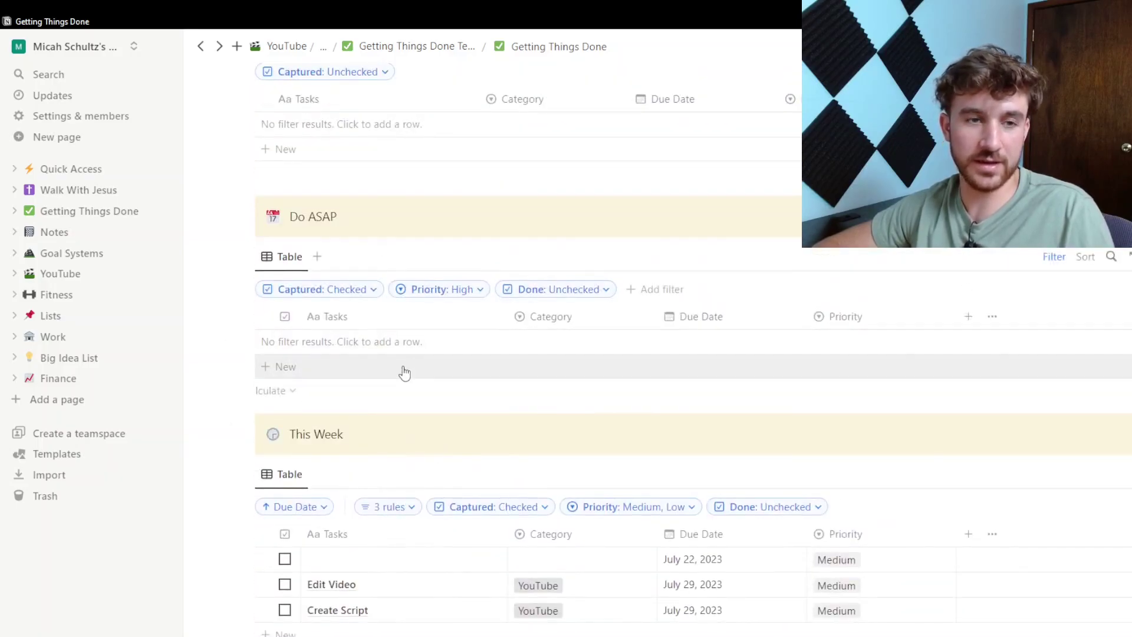
pyautogui.scroll(-5, 404, 370)
pyautogui.scroll(-3, 404, 370)
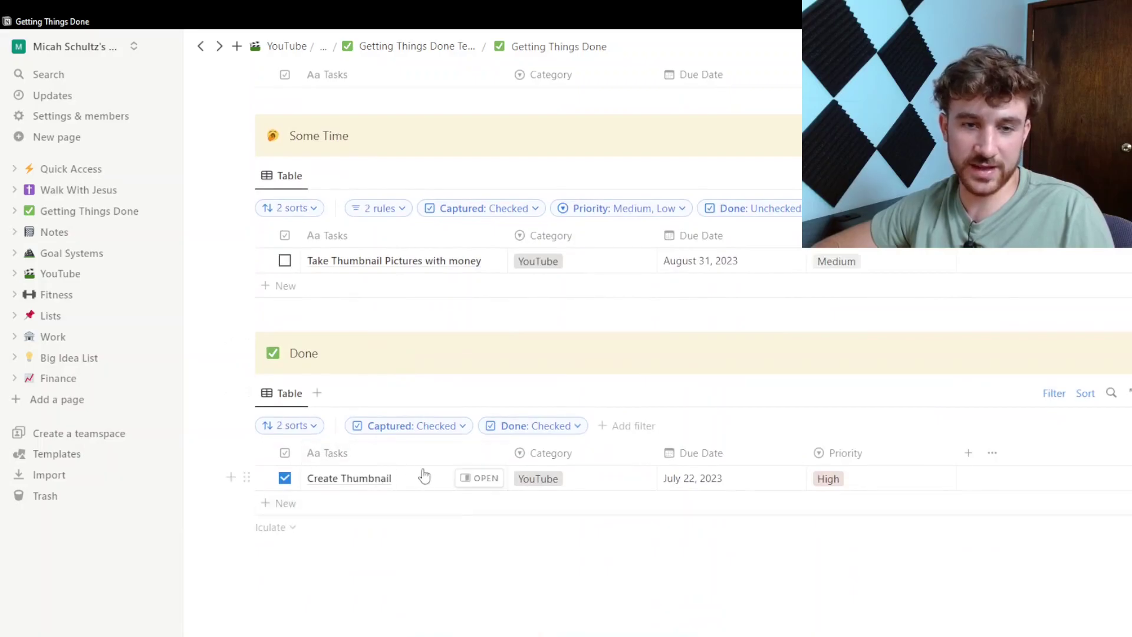